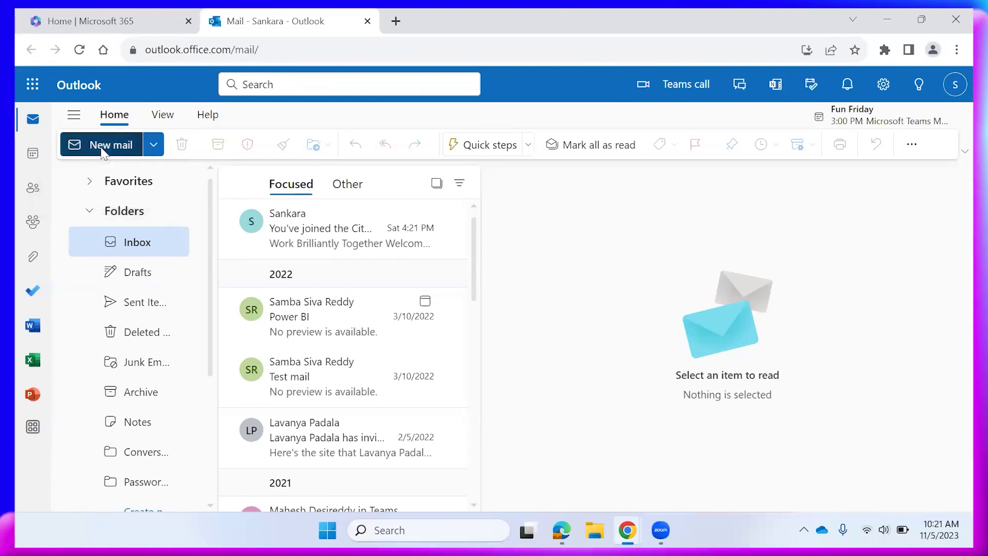
Start a new email and add two suggested contacts as recipients.
key(n)
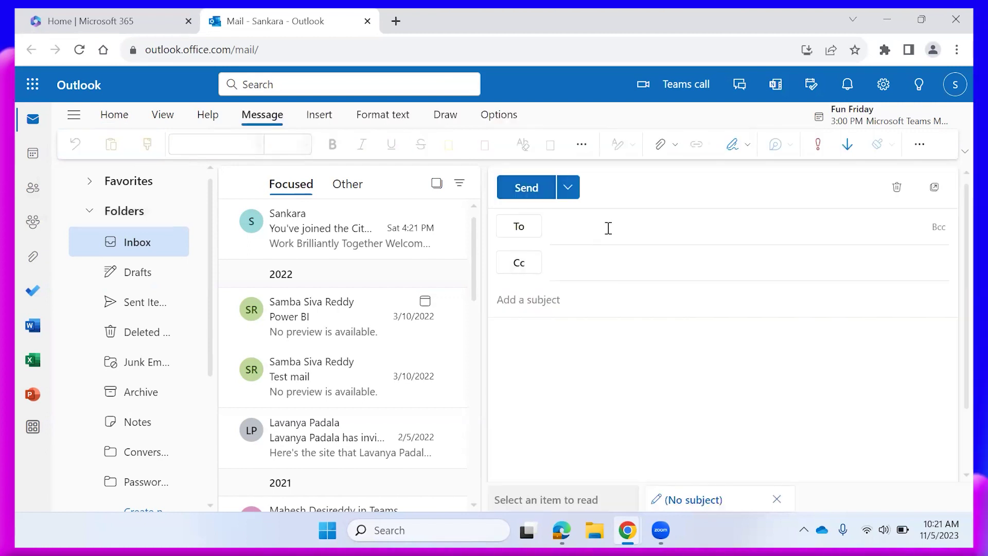
click(608, 228)
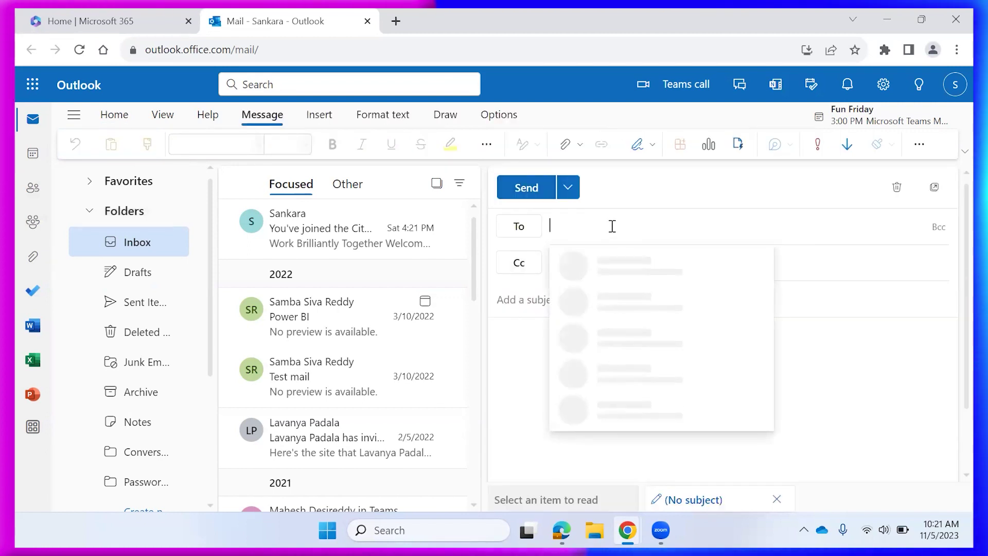
text(s)
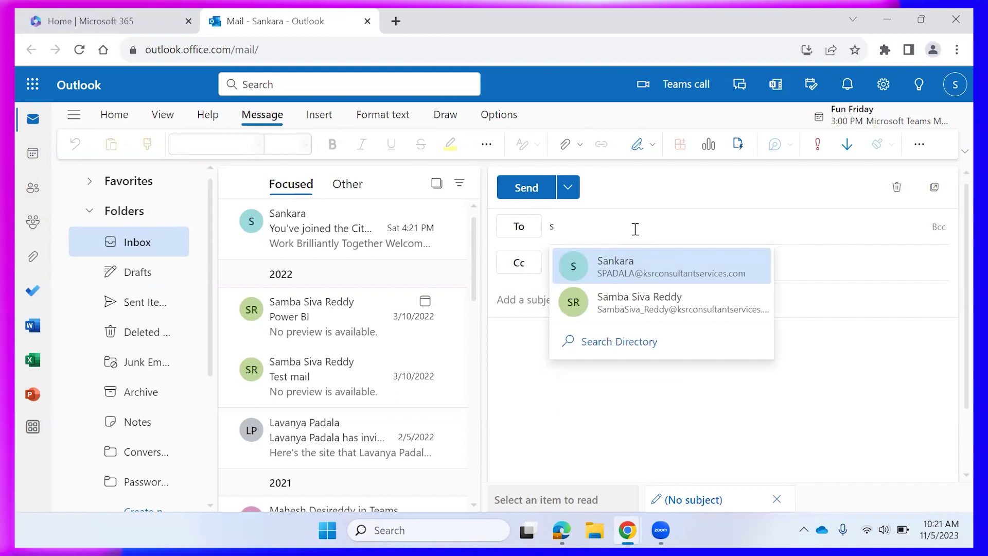
key(Down)
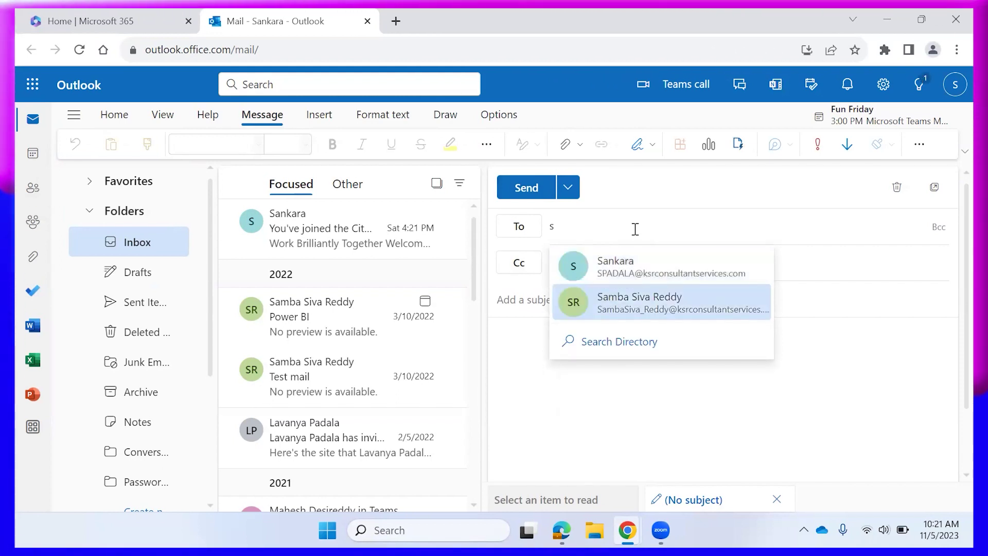
key(Return)
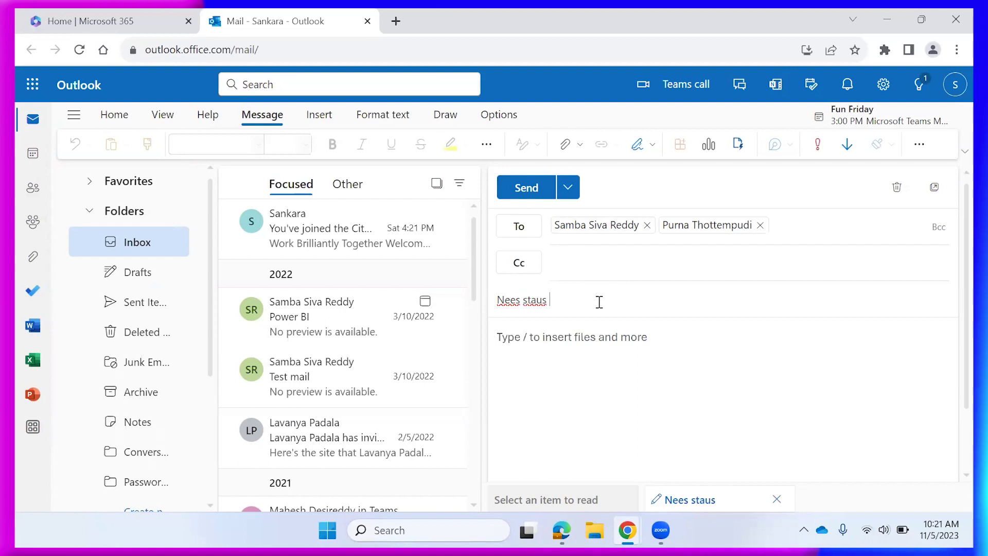
Enter subject 'Need status of the taks' and a 'Hi' body, then pop the draft out.
key(ctrl+a)
text(Need status of the taks)
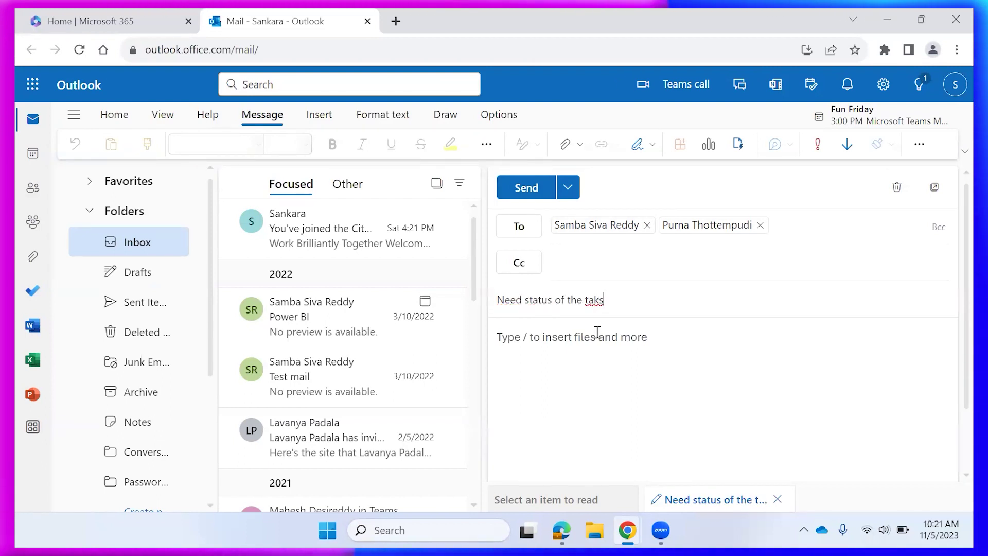
click(598, 342)
text(Hi All,)
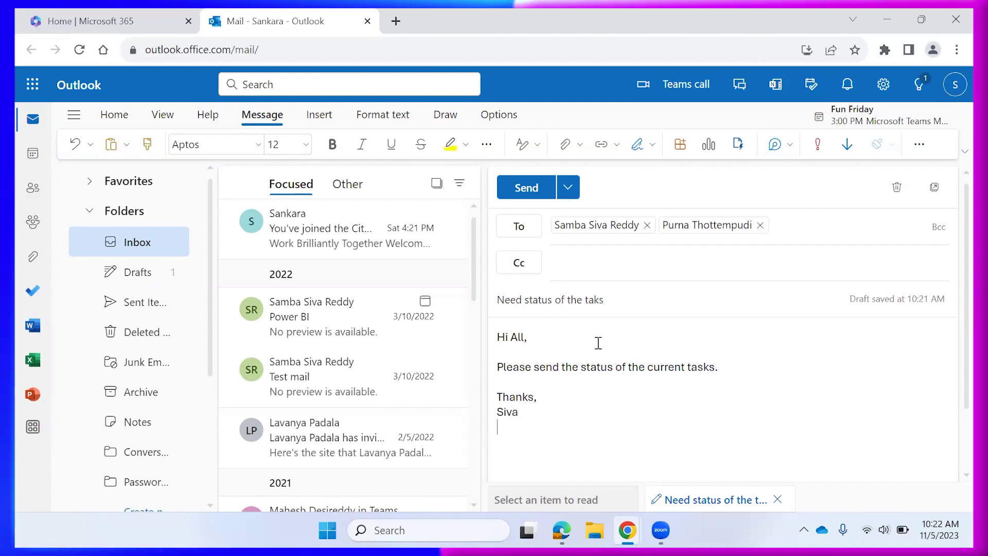
key(ctrl+p)
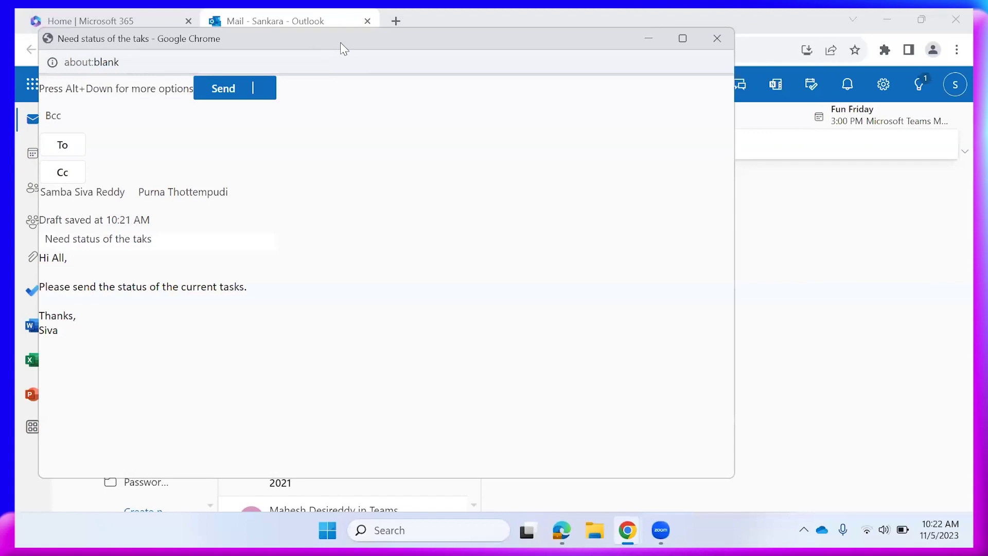
Send the maximized draft with High importance and view it in Sent Items.
double_click(340, 42)
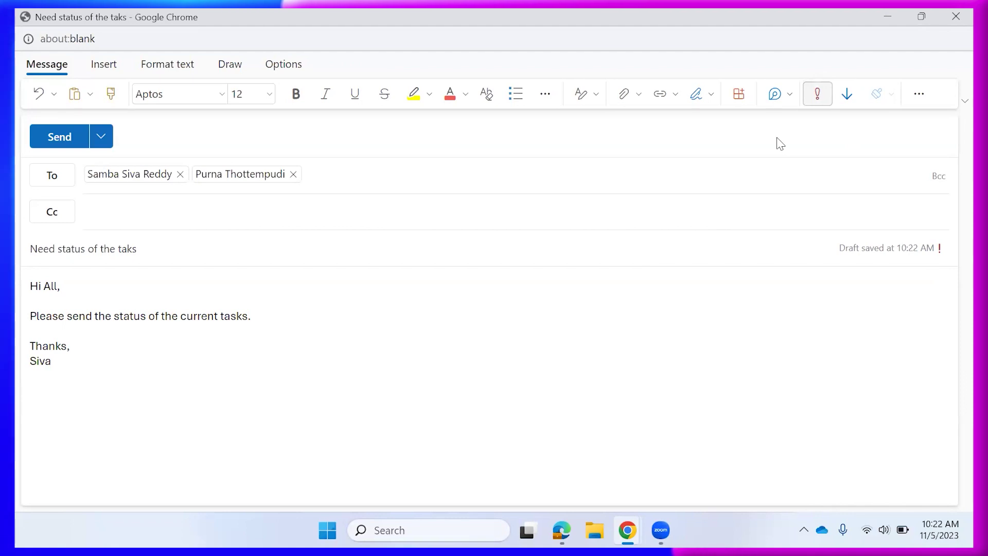
click(59, 140)
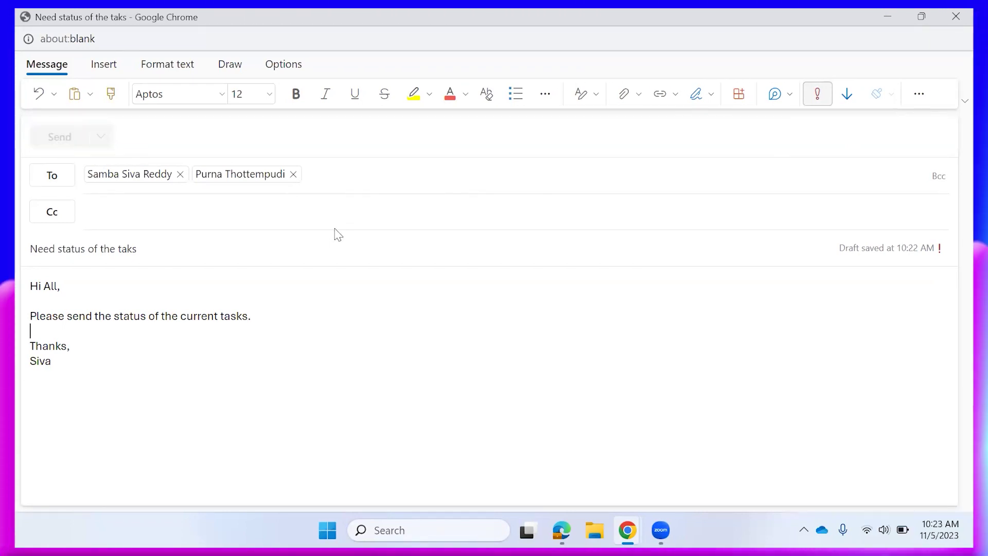
click(134, 302)
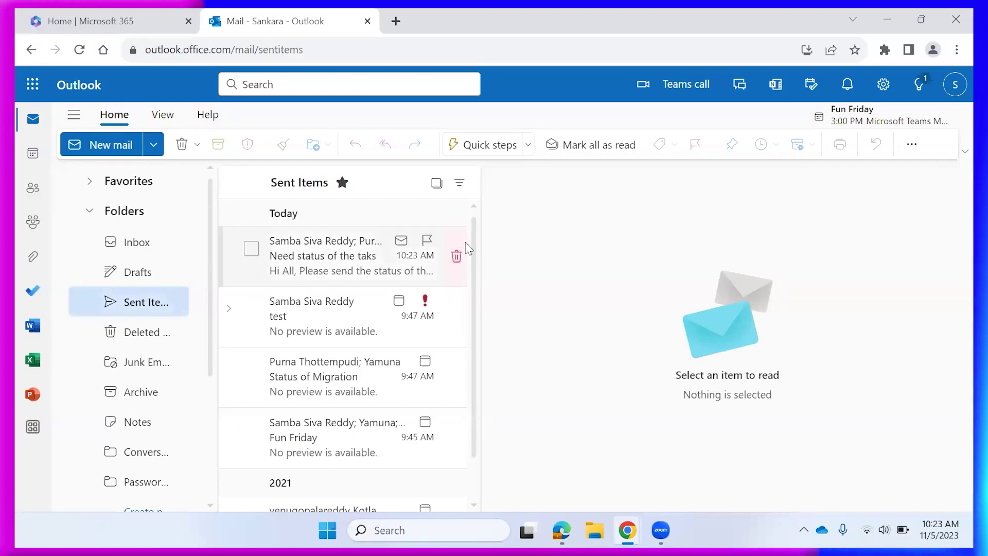
Delete the old test message and start a popped-out reply to the sent task-status email.
click(456, 317)
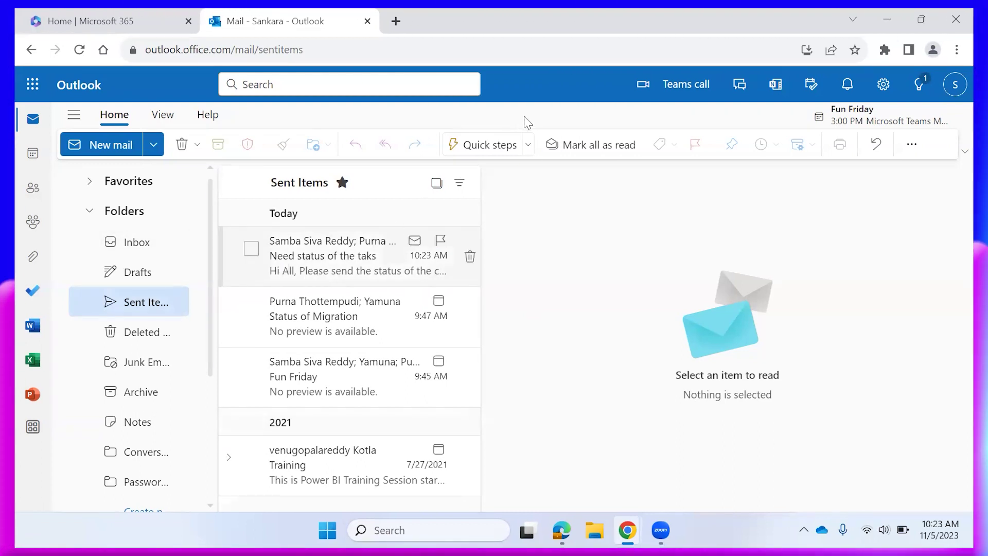
click(358, 276)
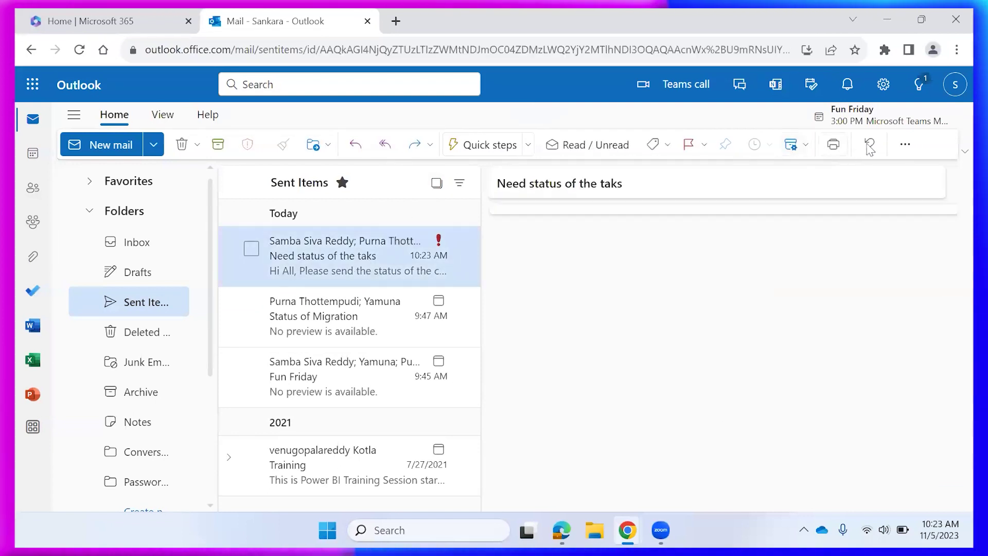
click(355, 145)
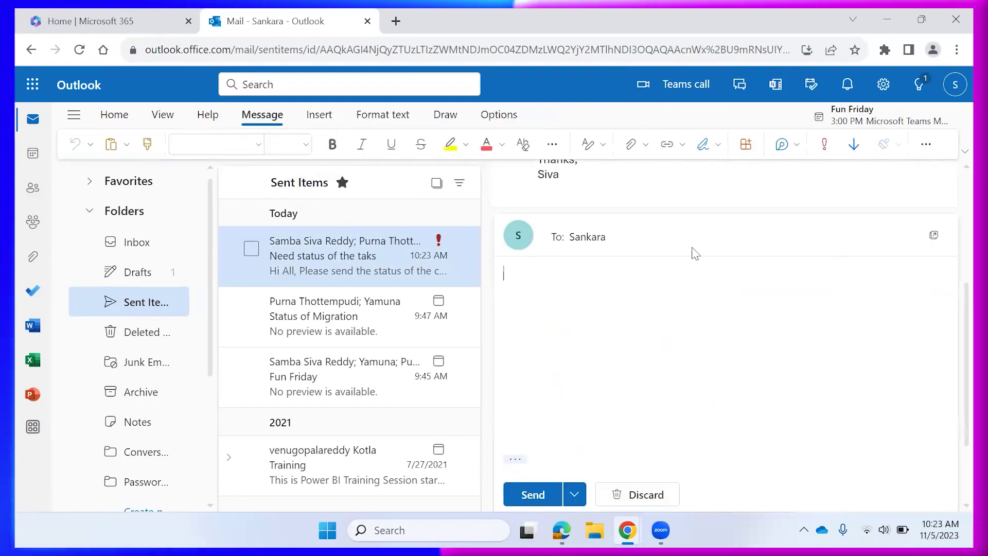
click(930, 234)
Correct the reply subject to 'Need status of the tasks' and send it with FYI.
click(218, 217)
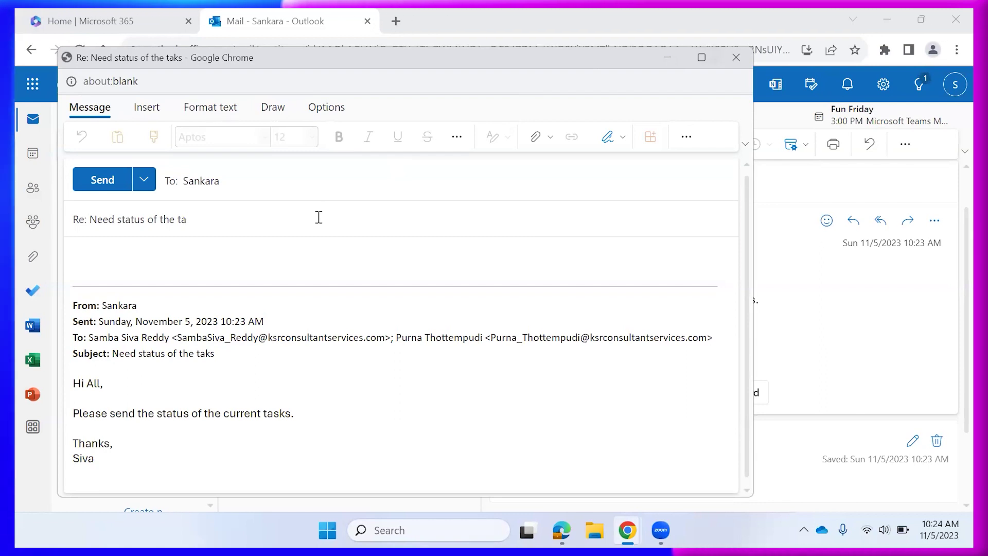
text(sks)
key(ctrl+Return)
click(235, 252)
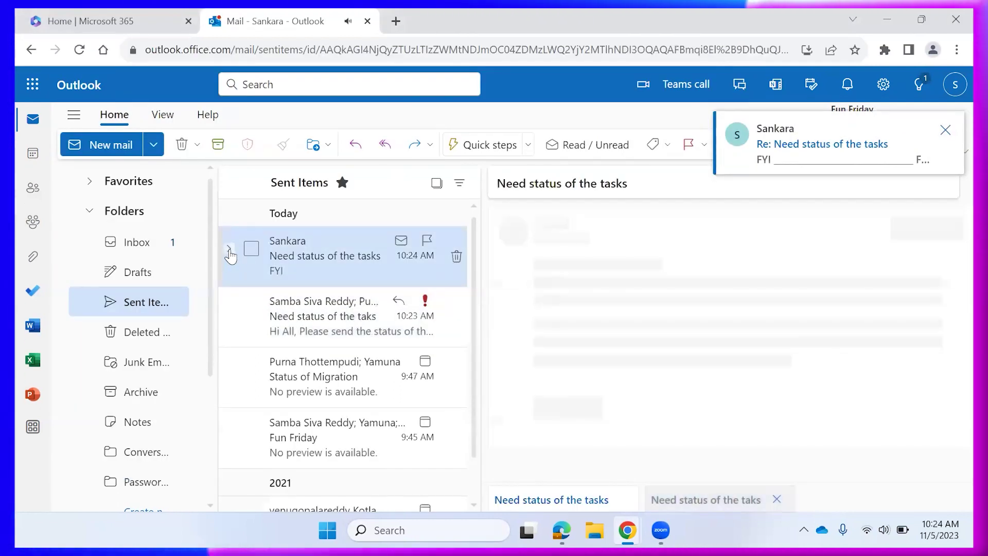
Expand and collapse the sent conversation to review its history, then switch to the Inbox.
click(230, 249)
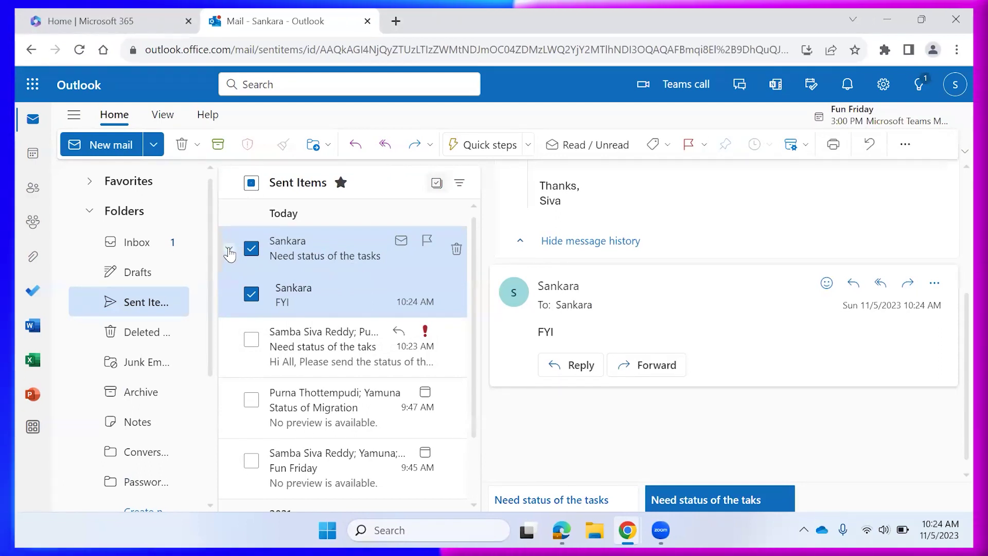
click(228, 248)
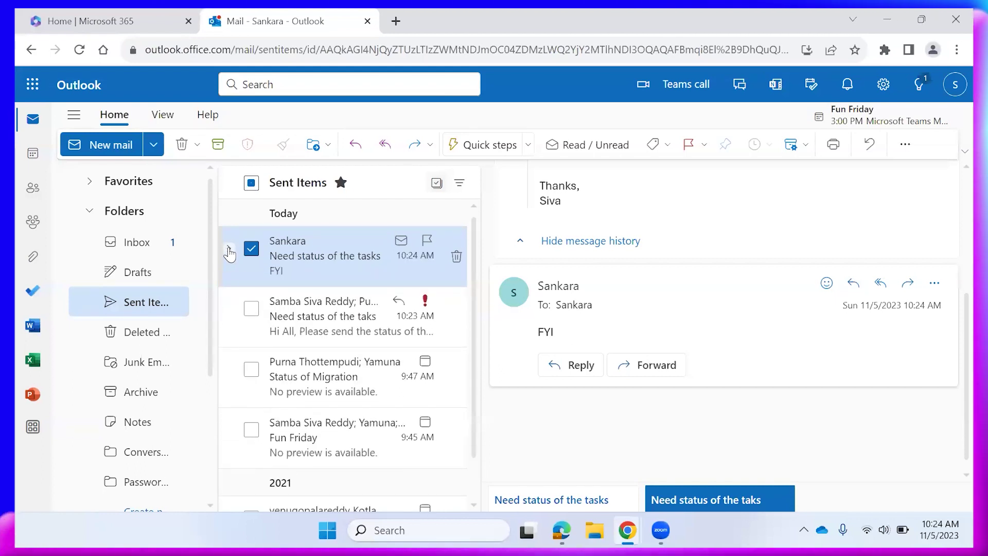
click(229, 250)
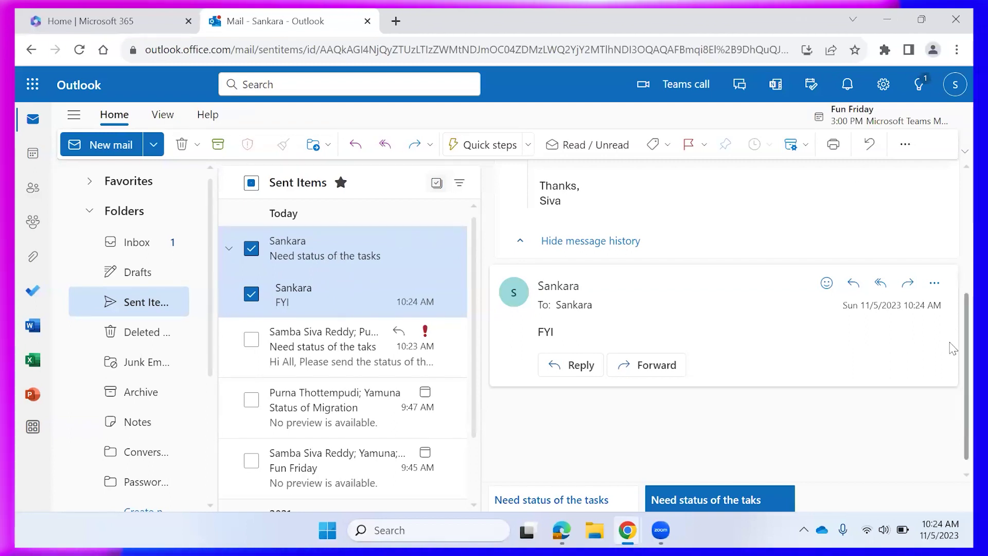
scroll(741, 305, up, 5)
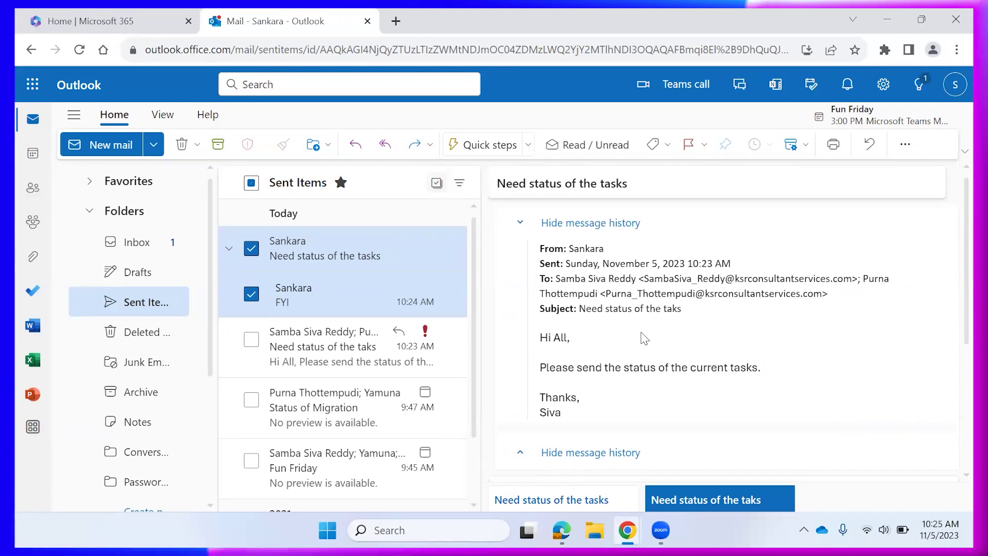
click(137, 242)
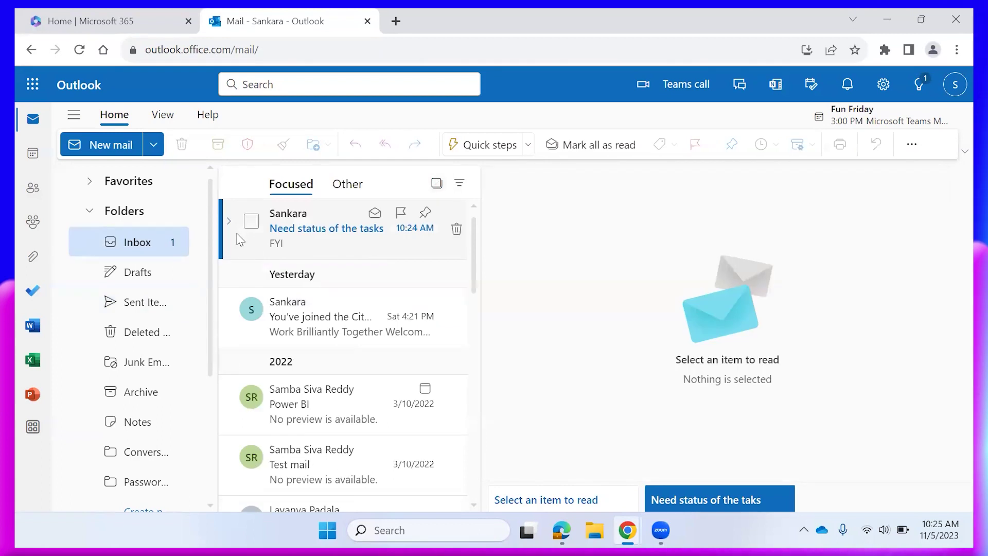
Mark the 'Need status of the tasks' reply's flag complete and flag the Power BI message.
click(365, 253)
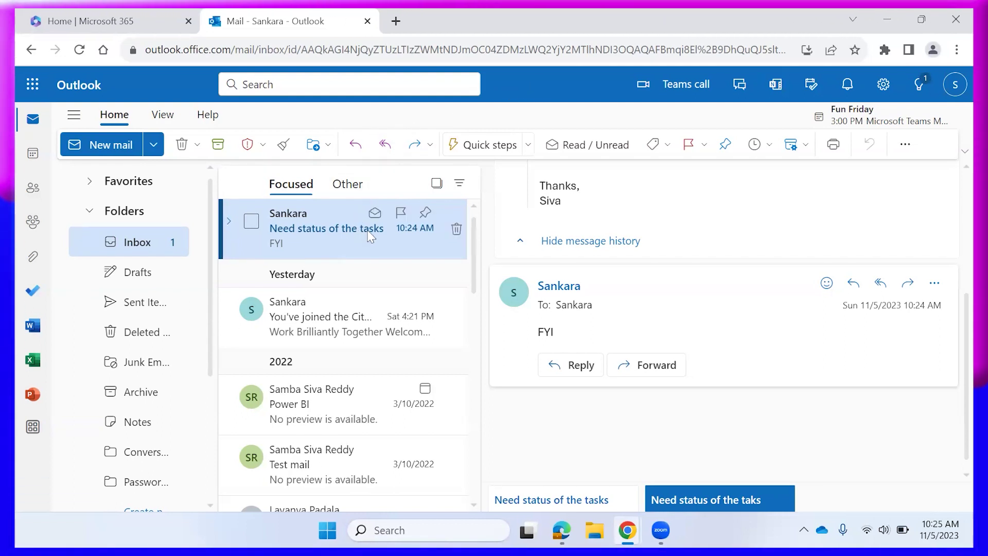
click(401, 213)
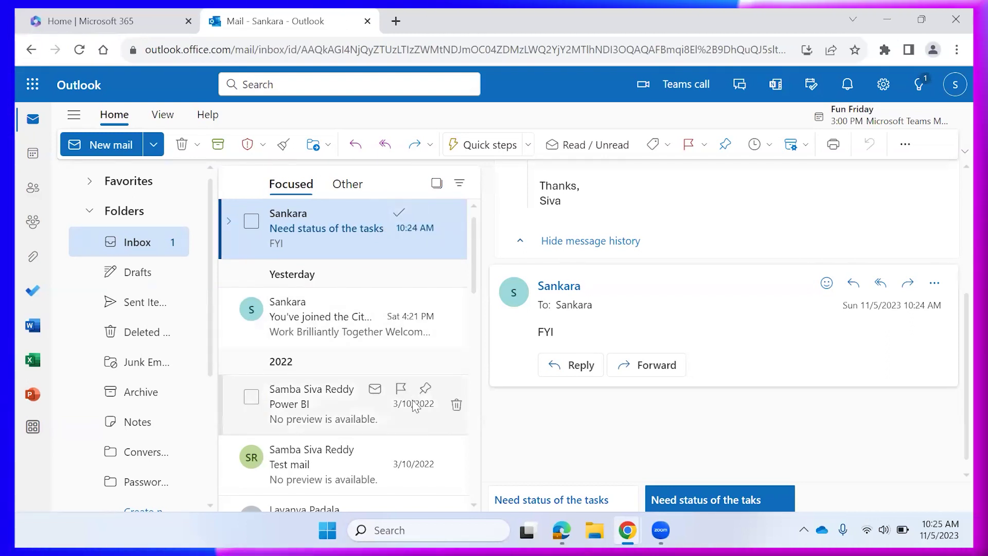
click(400, 388)
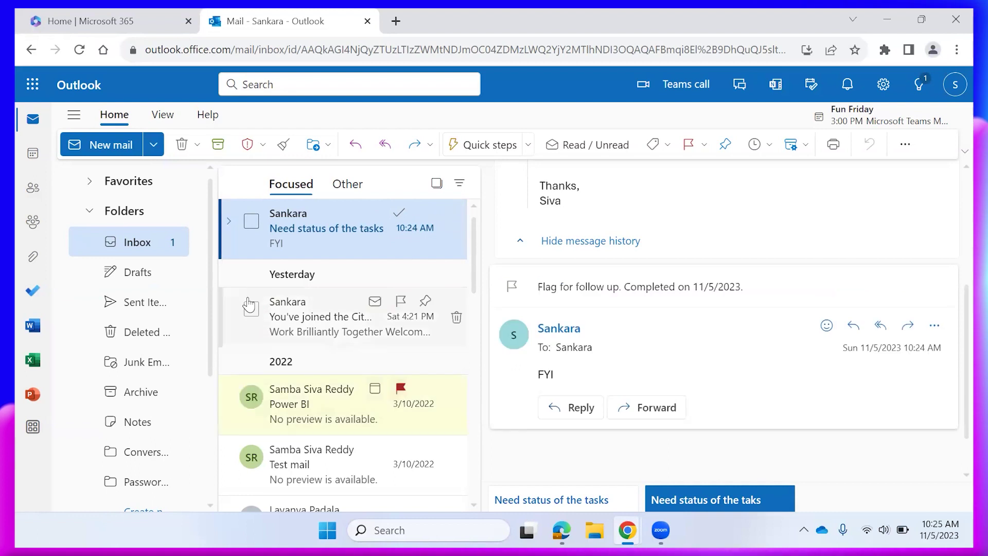
click(166, 251)
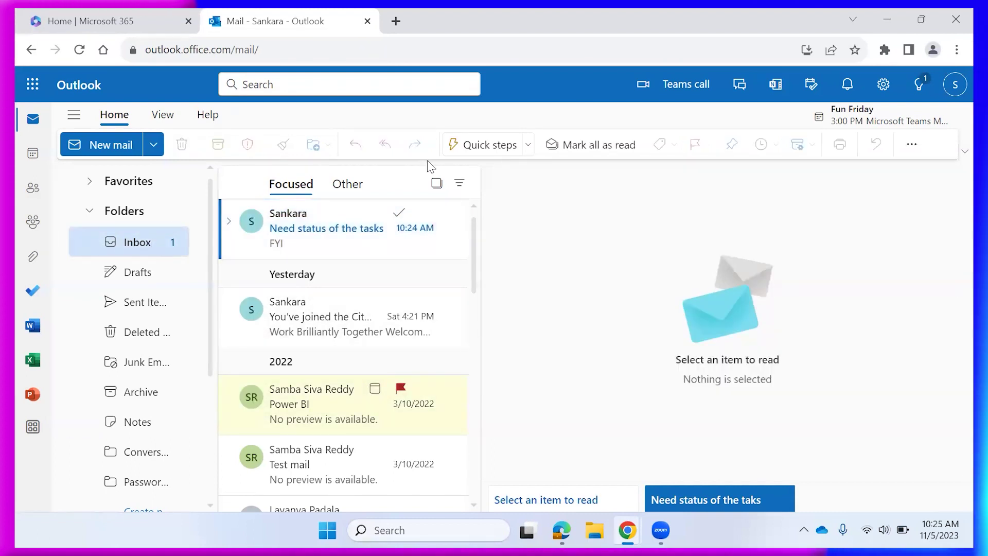
Filter the Inbox to Flagged mail, reset to All, and open the 'Need status of the tasks' reply.
click(459, 185)
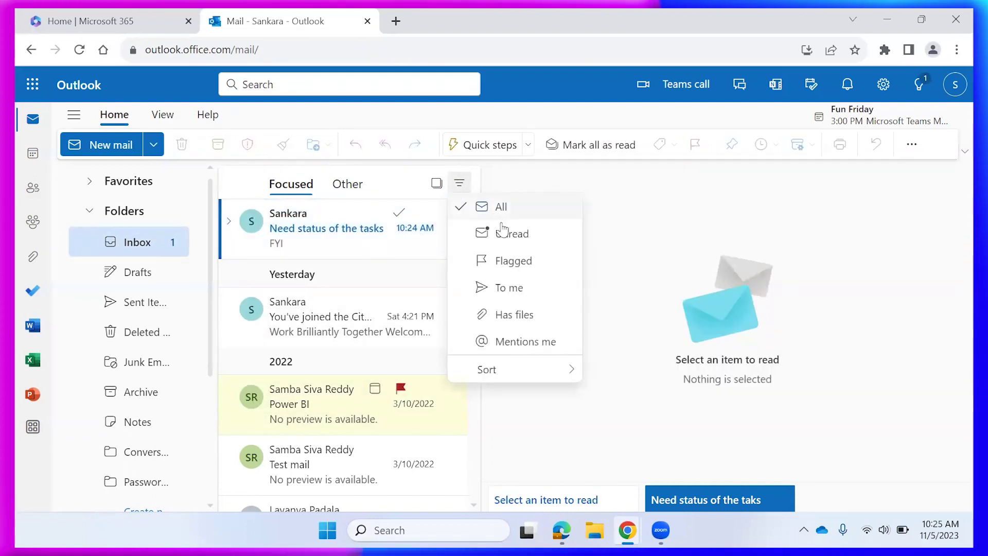
click(516, 263)
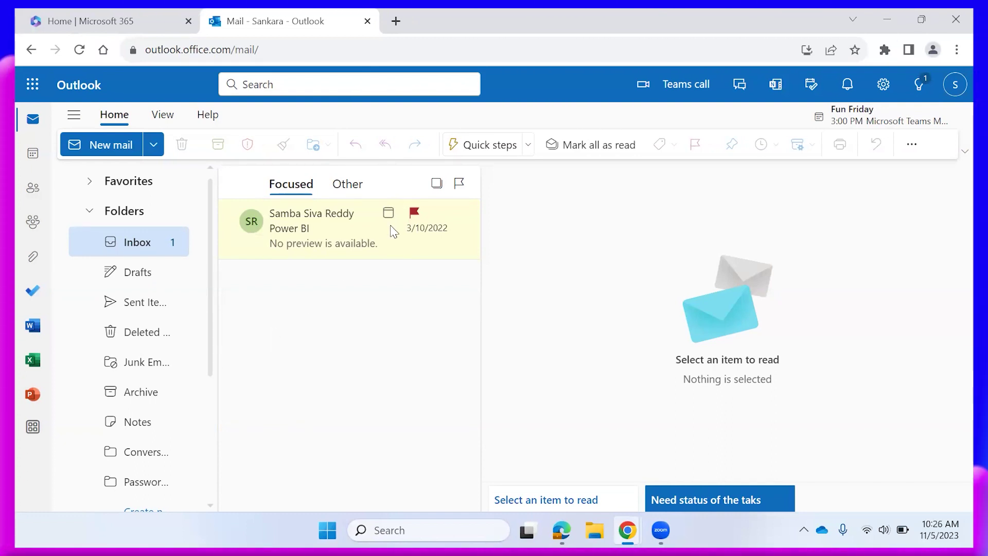
click(459, 186)
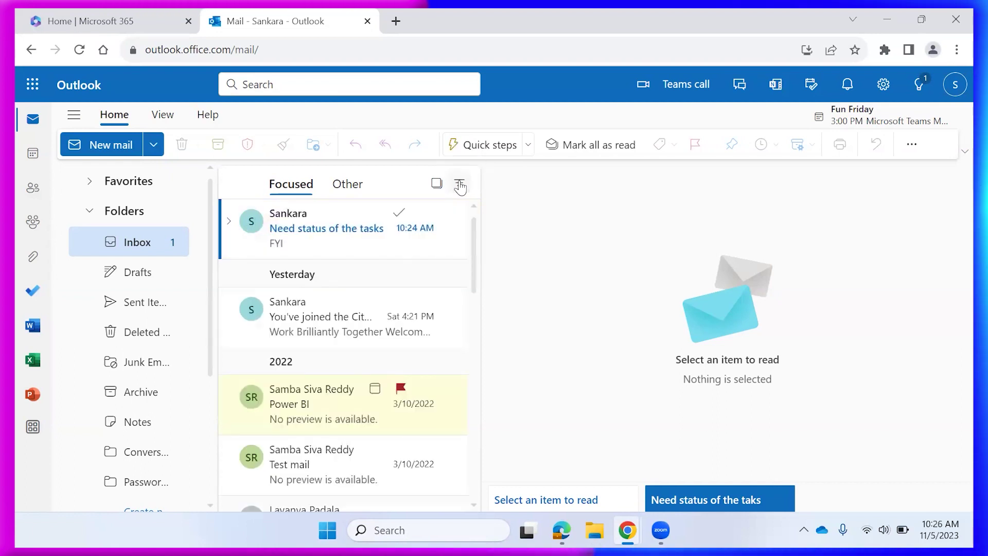
click(459, 184)
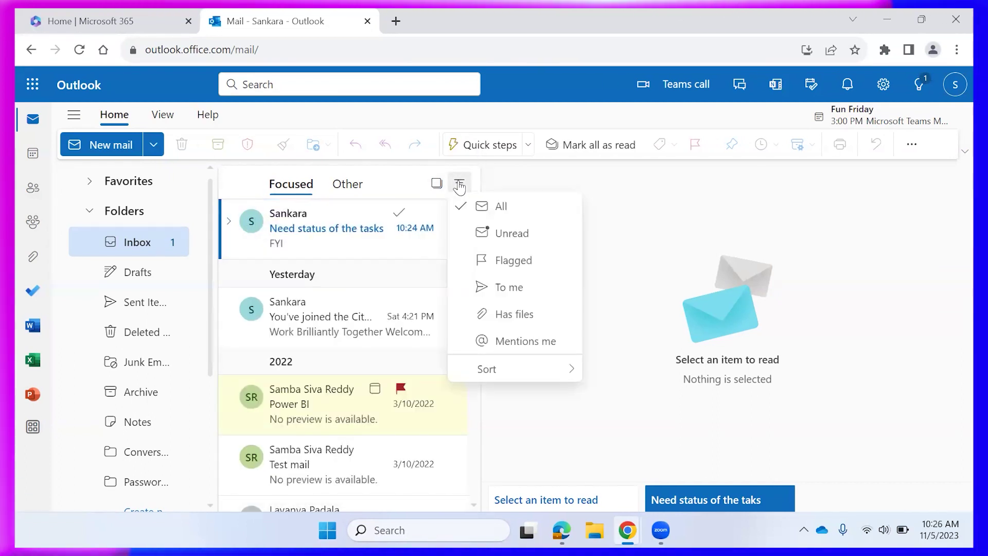
click(514, 85)
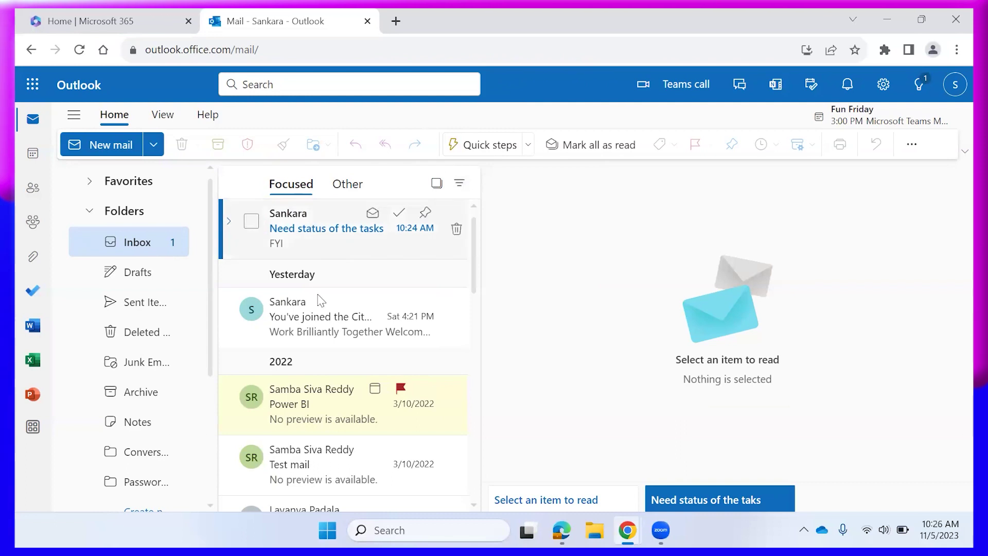
click(314, 229)
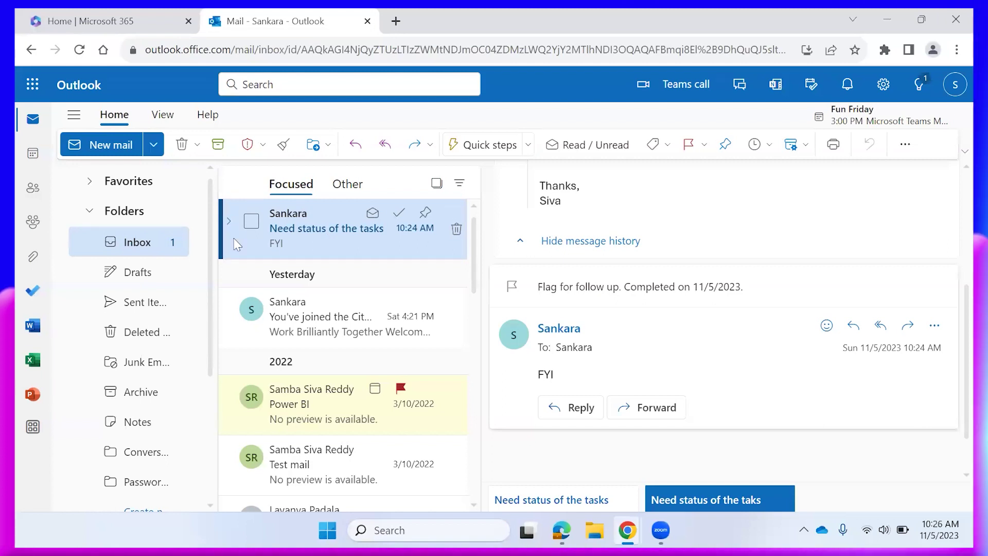
Create Inbox subfolder 'Personal', move the Work Brilliantly Together email into it, and open it.
right_click(151, 252)
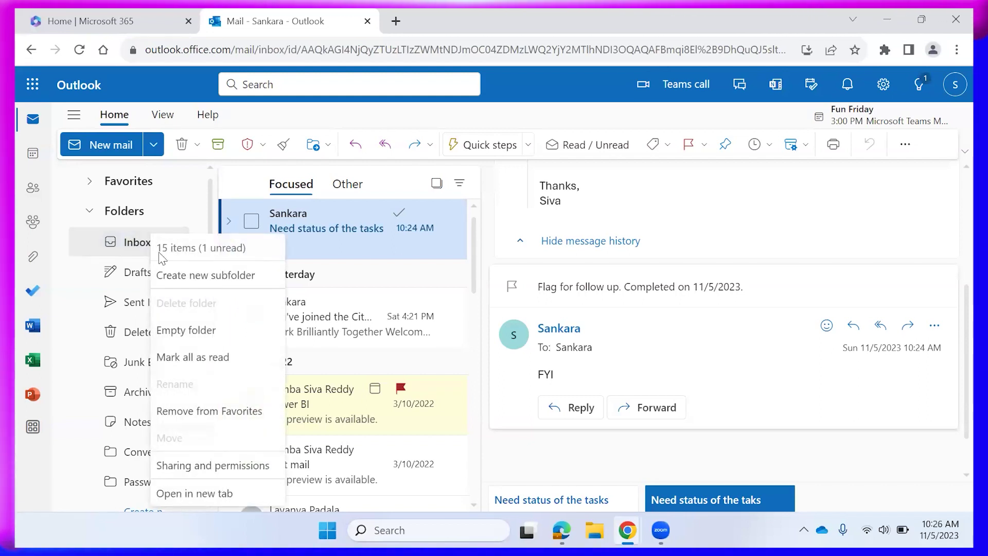
click(206, 273)
text(Personal)
key(Return)
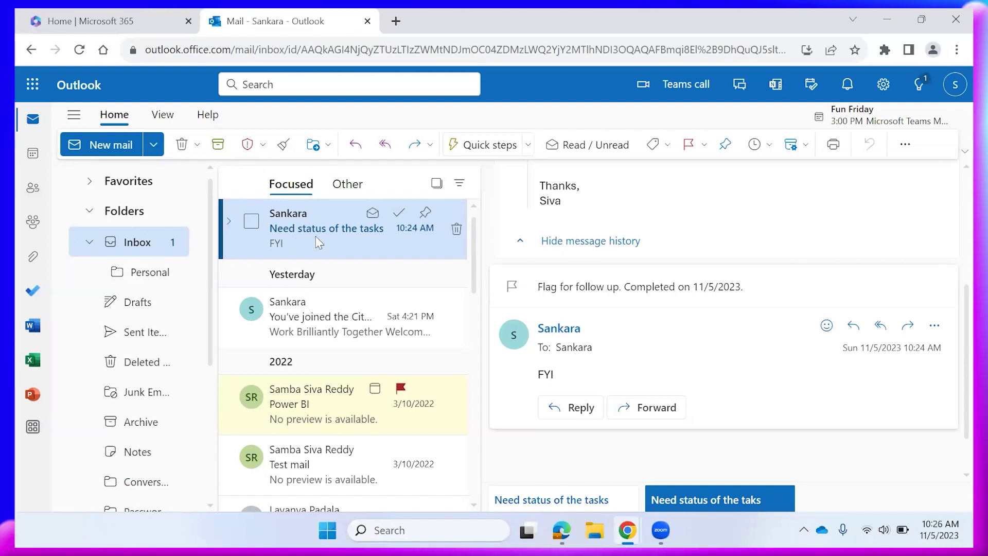
drag(161, 285, 159, 279)
click(159, 272)
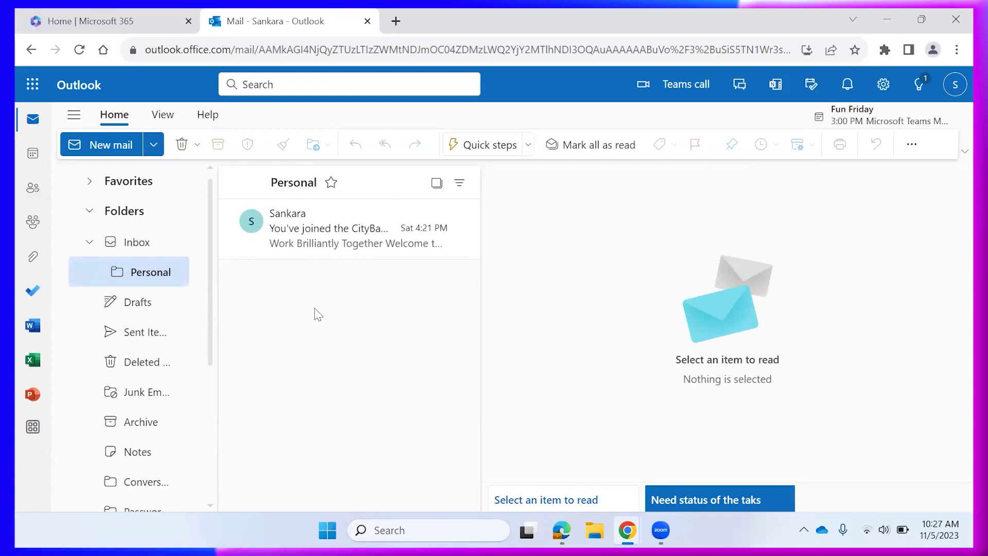
Create an empty 'CityBank' Inbox subfolder, check it, and return to the Inbox.
right_click(154, 247)
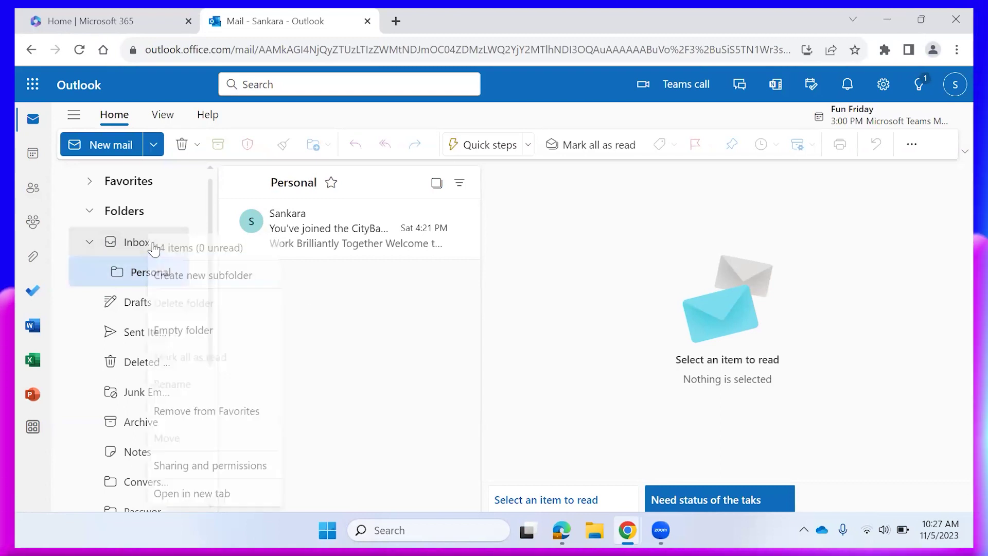
click(201, 278)
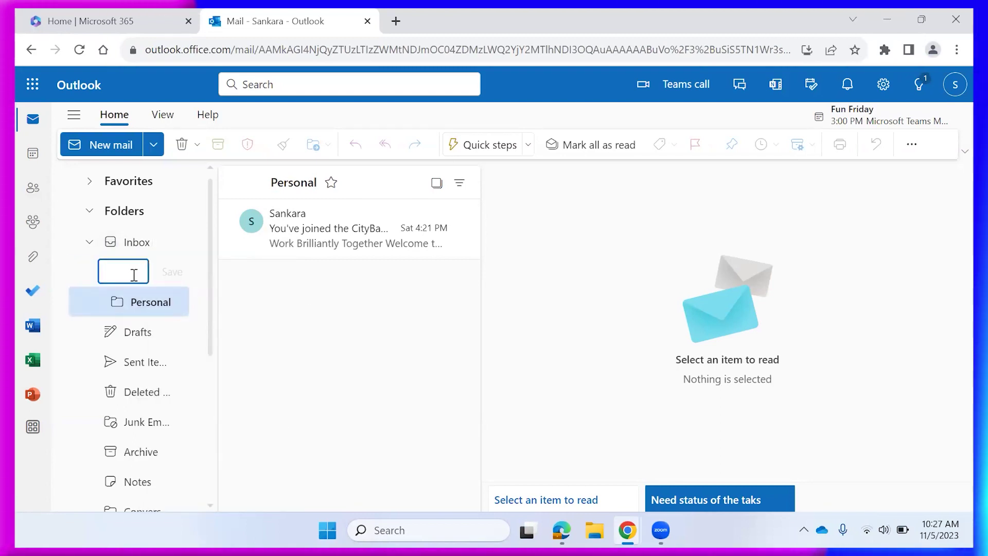
text(City)
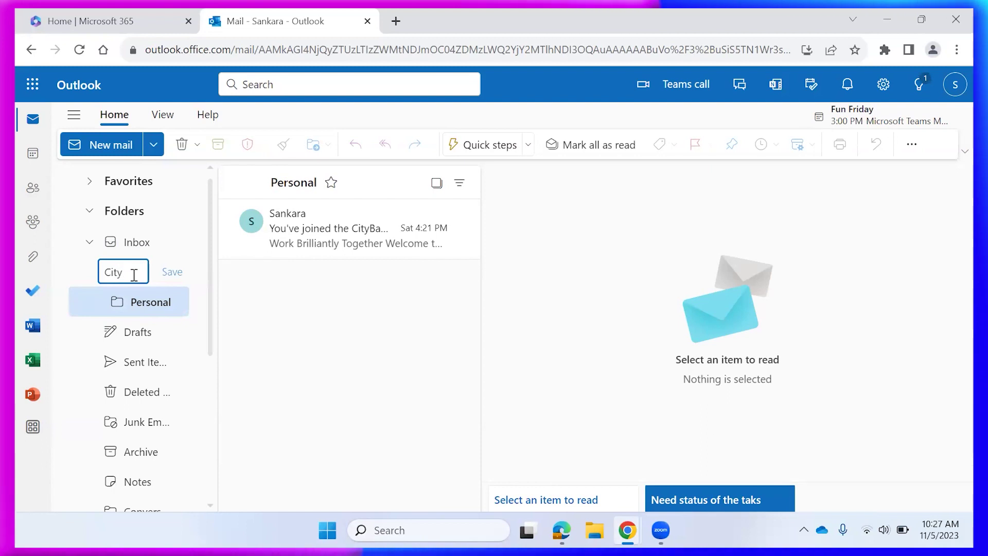
text(Bank)
key(Return)
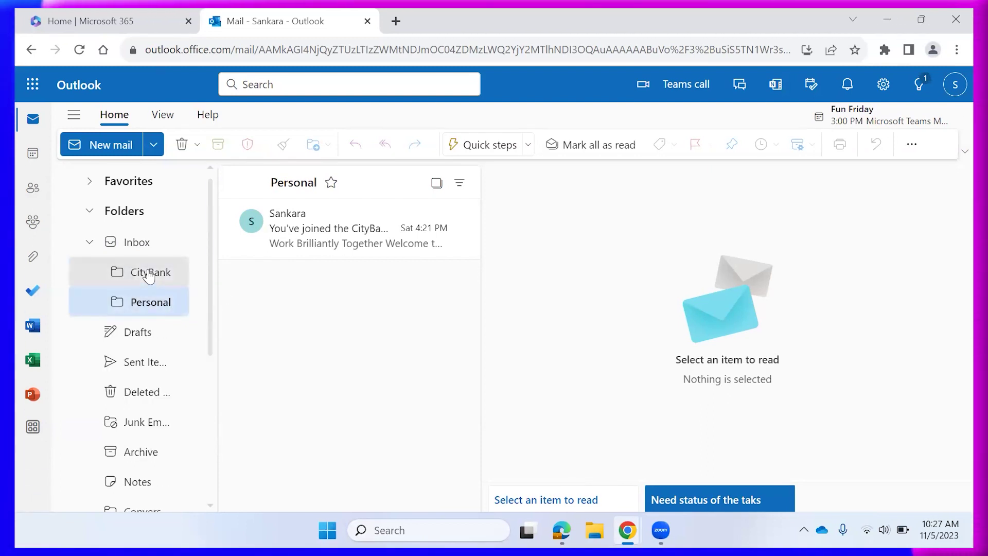
click(149, 273)
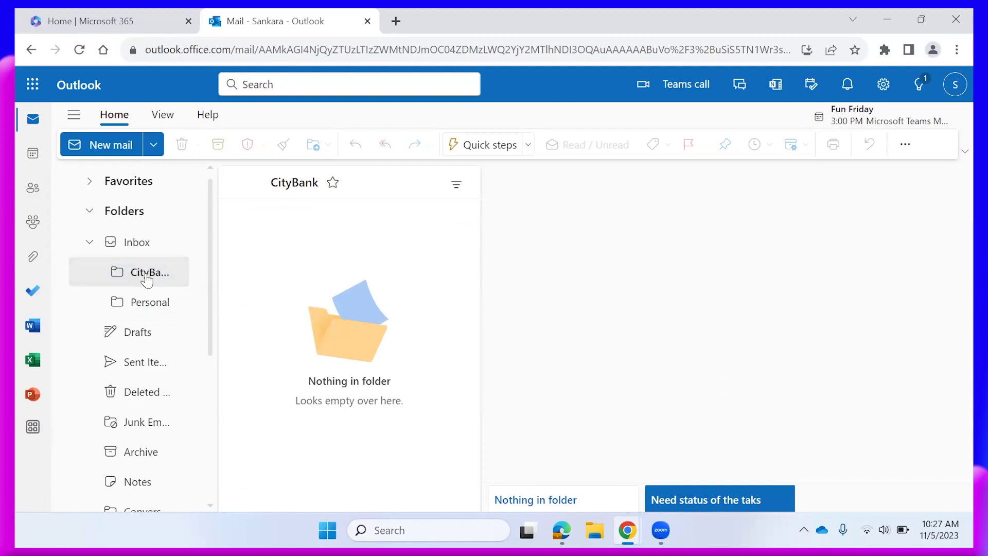
click(137, 246)
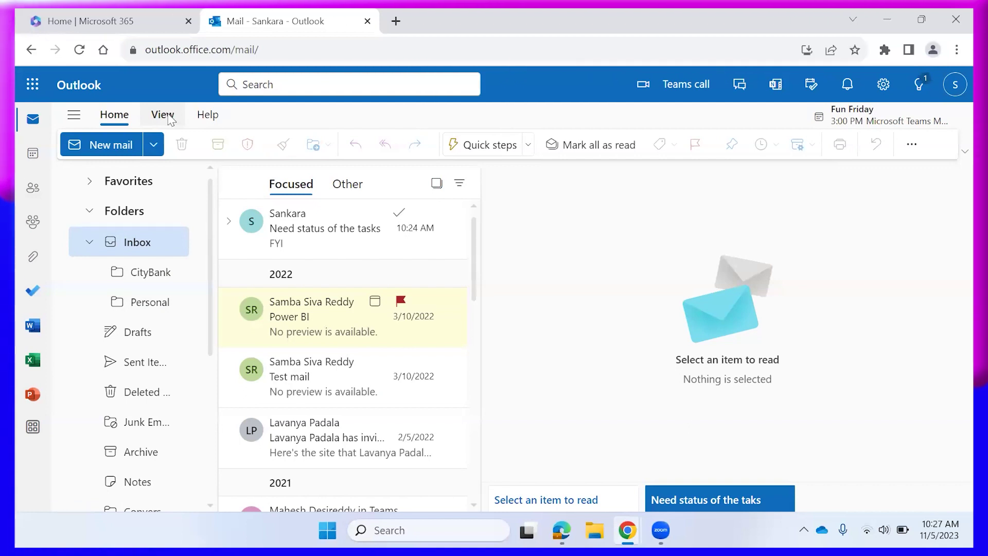
In mail Rules settings, start a new rule named 'Move' with a From sender condition.
click(165, 121)
click(117, 146)
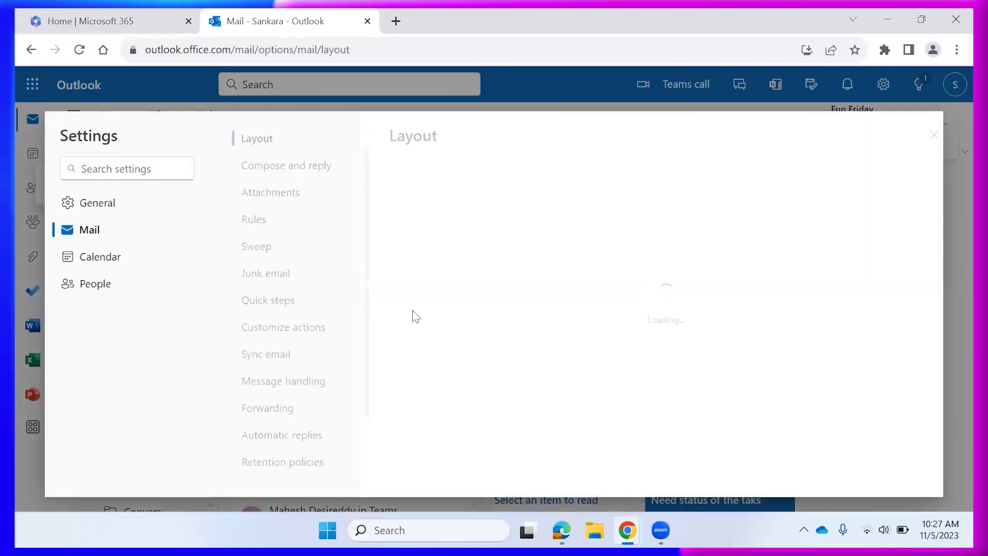
click(240, 204)
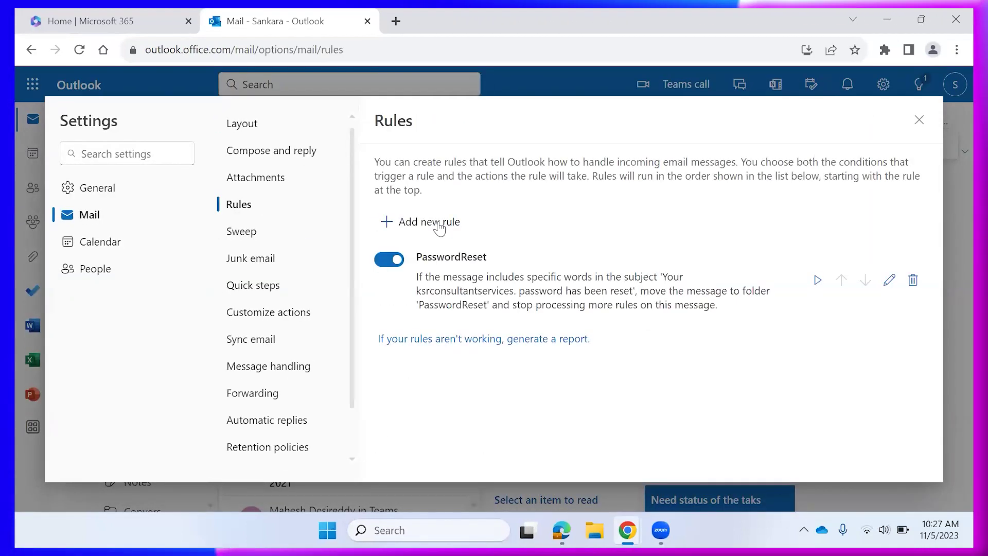
click(439, 224)
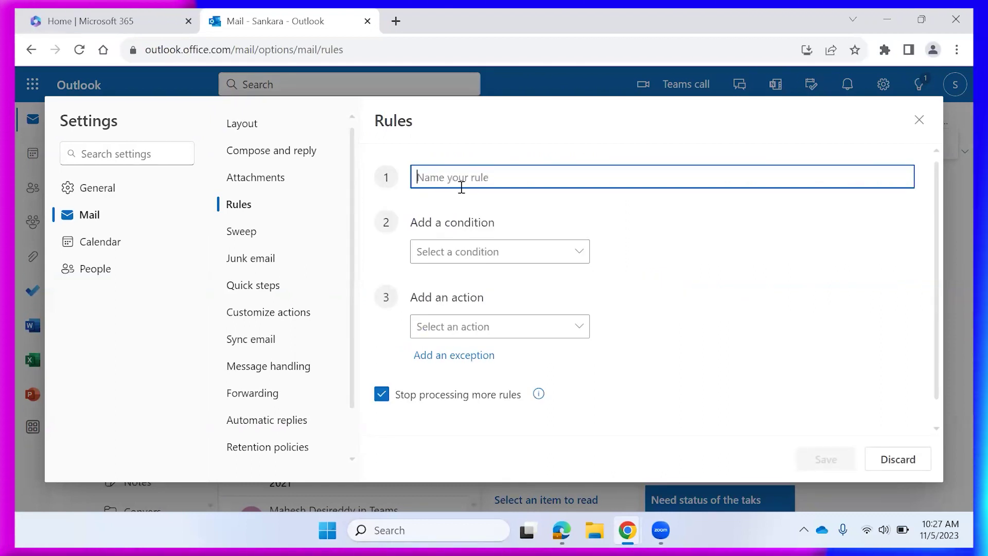
click(515, 254)
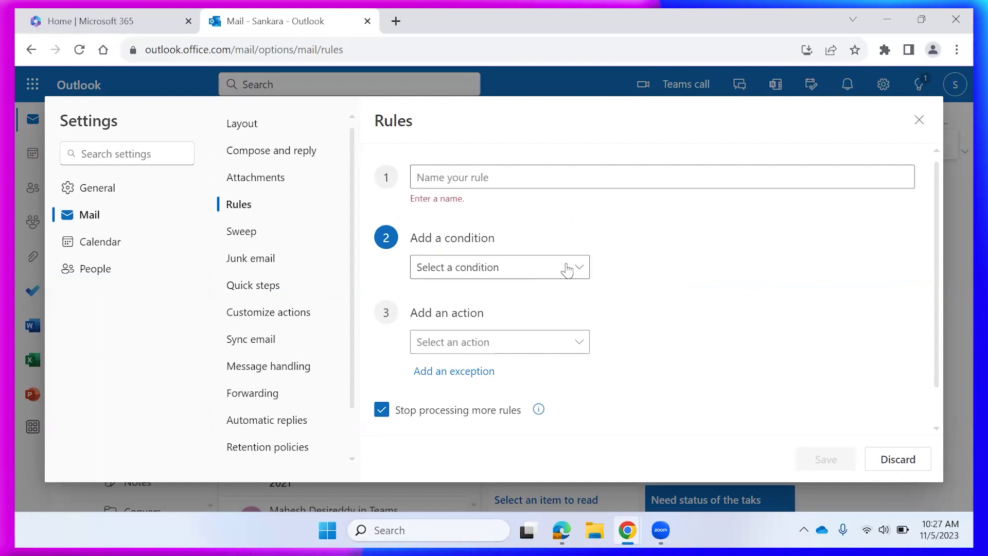
click(580, 272)
click(482, 174)
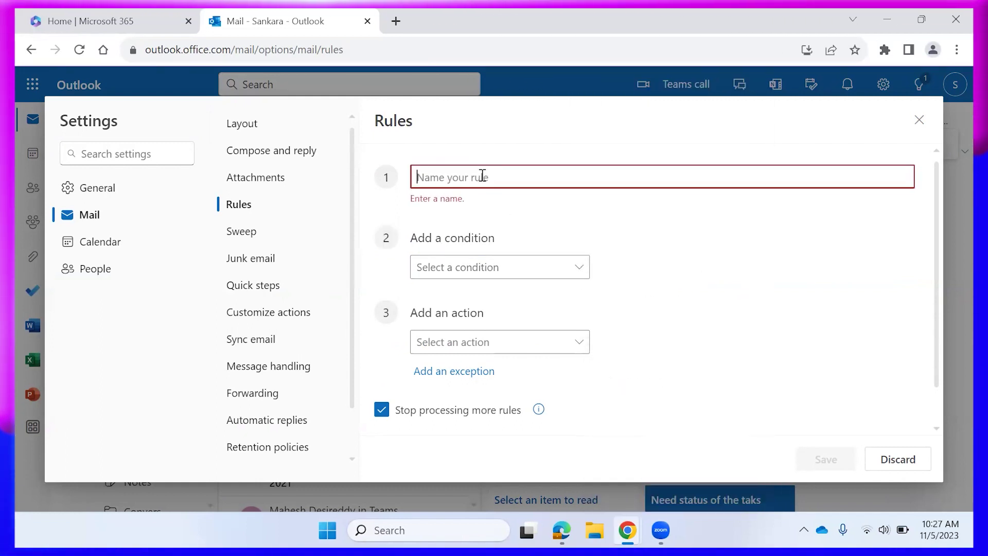
text(Move)
click(578, 262)
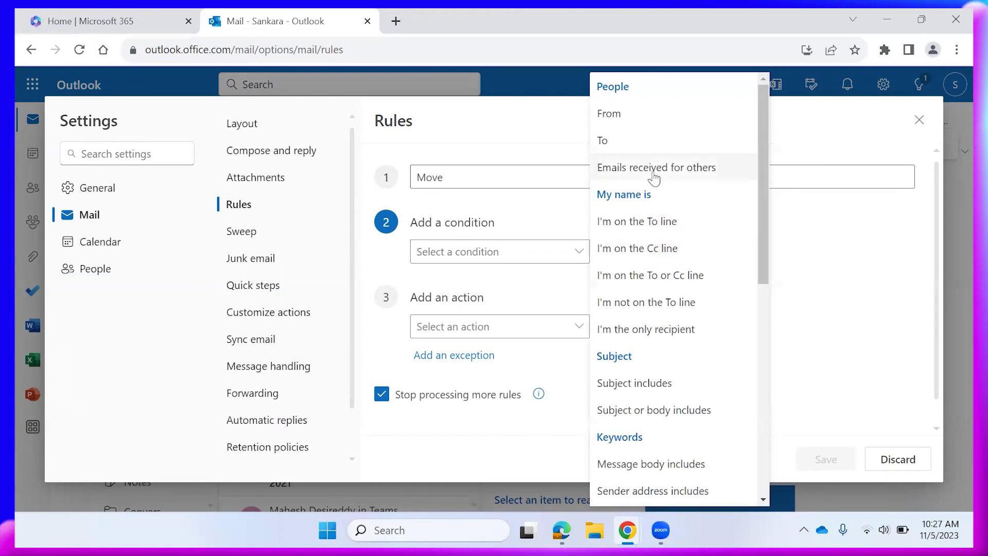
click(615, 123)
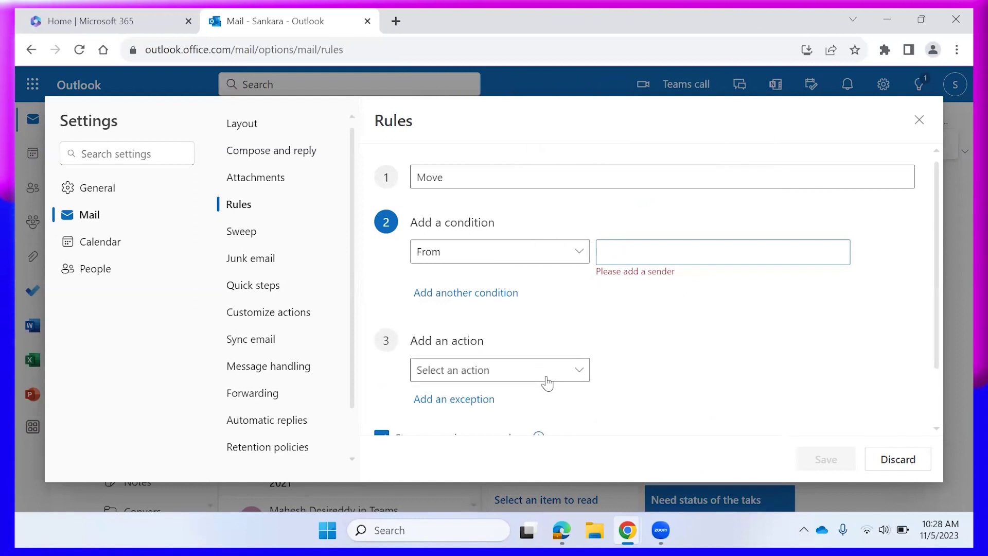
Set the rule's From condition to the suggested contact.
click(568, 376)
click(833, 343)
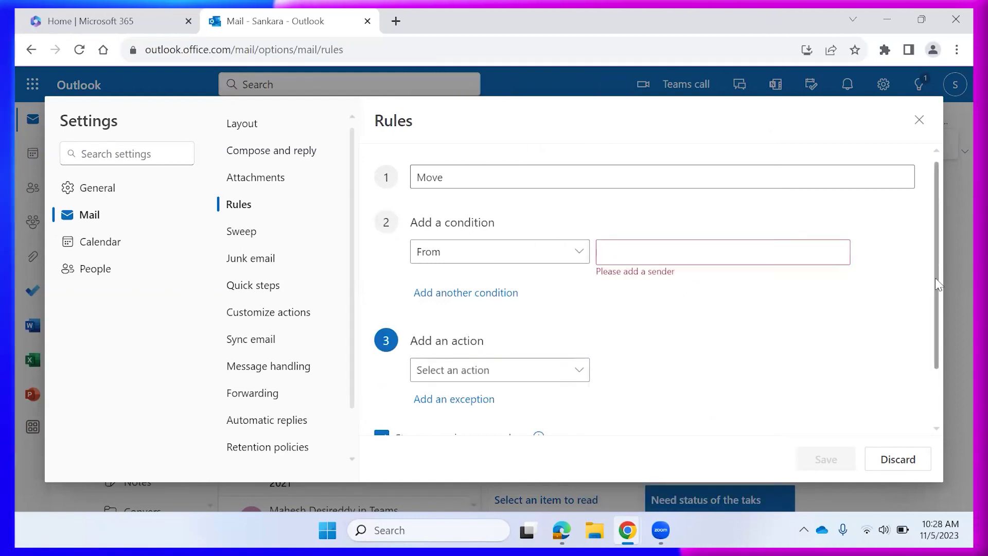
scroll(931, 374, down, 2)
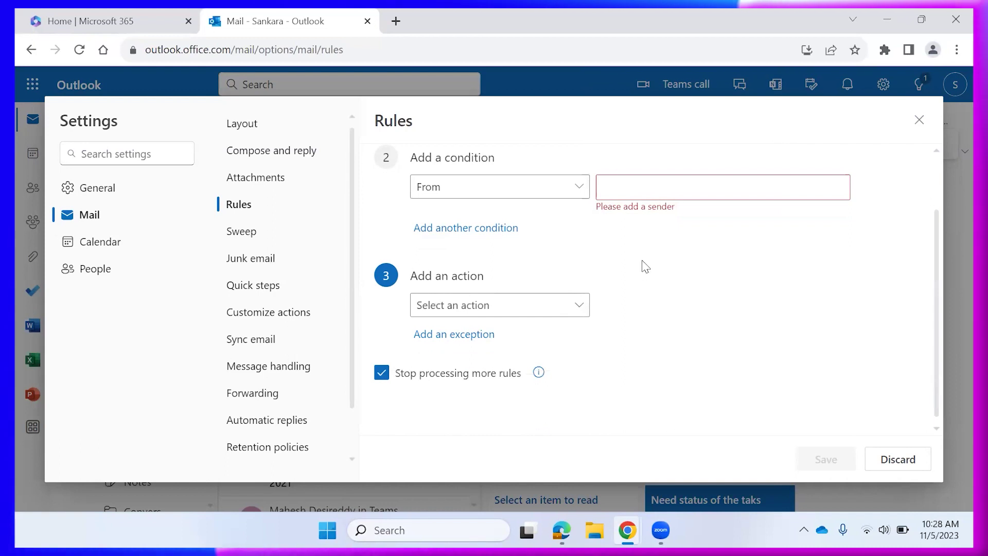
click(625, 188)
text(mah)
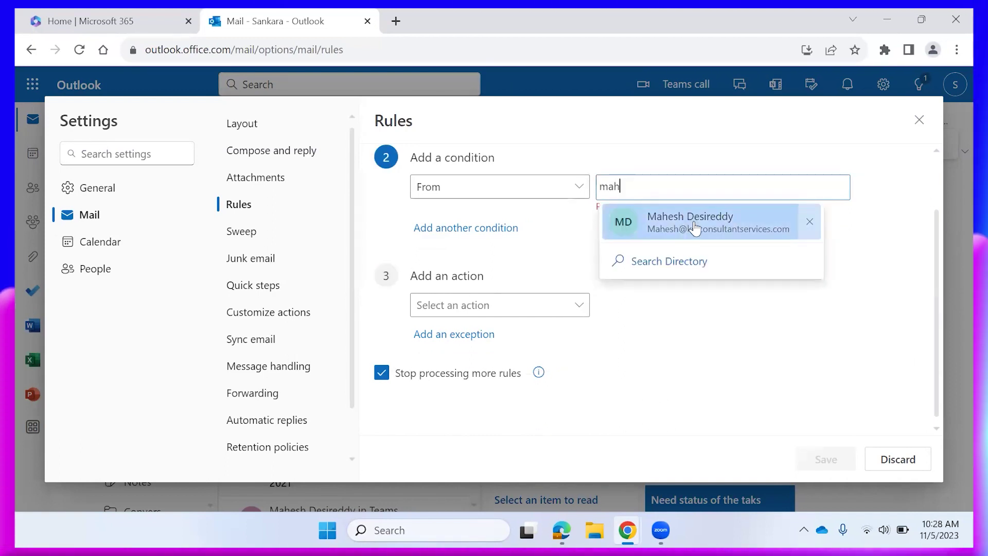
click(694, 226)
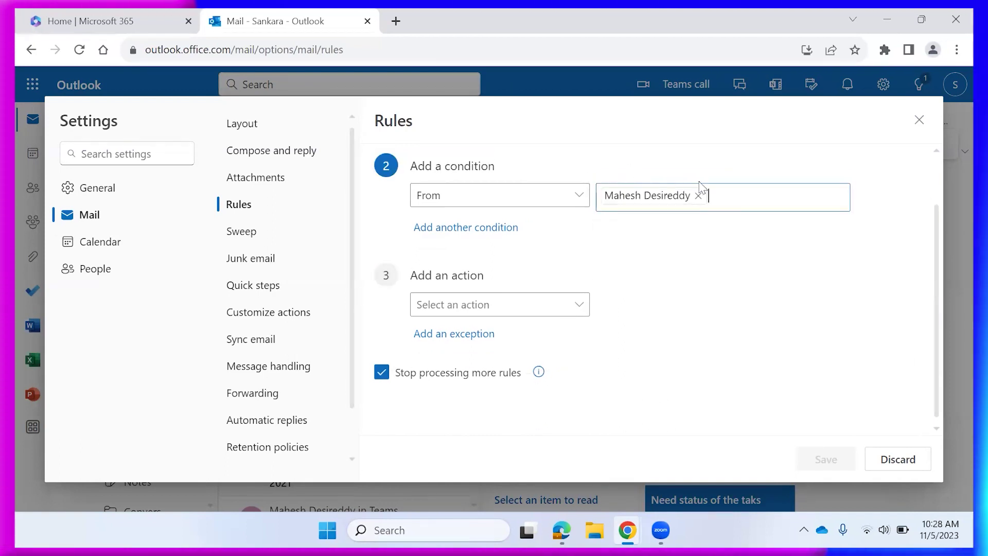
Have the rule move mail to a new folder 'MaheshMails' and save the rule.
click(513, 308)
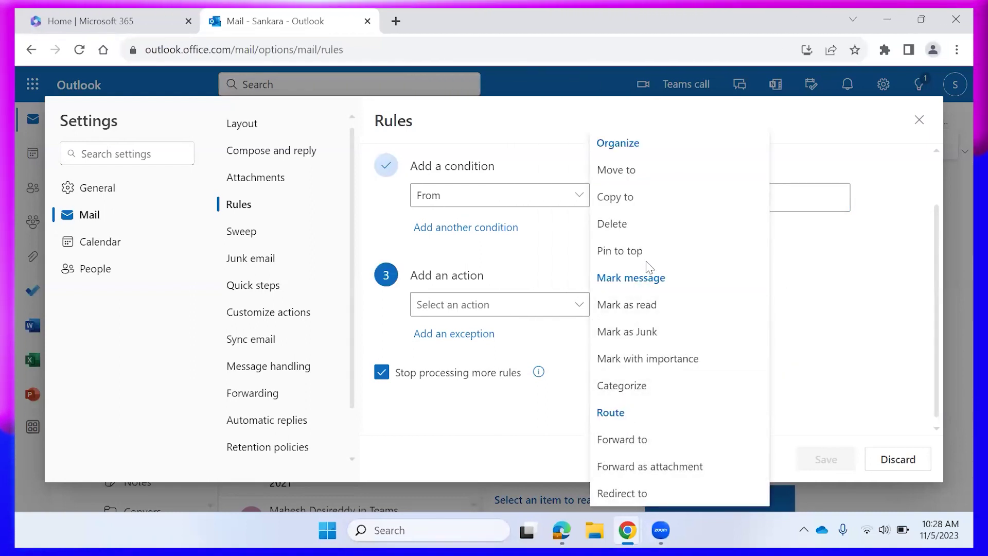
click(633, 172)
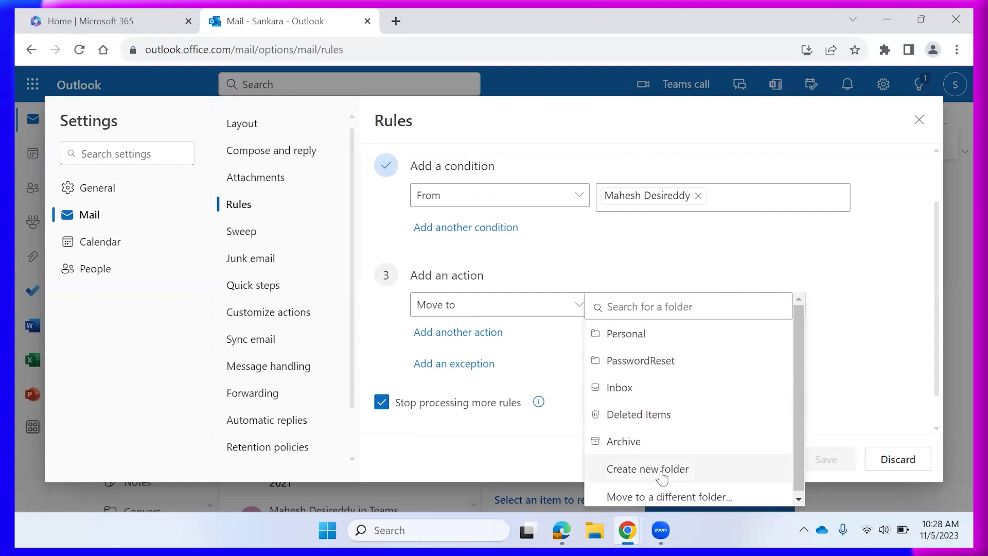
click(644, 467)
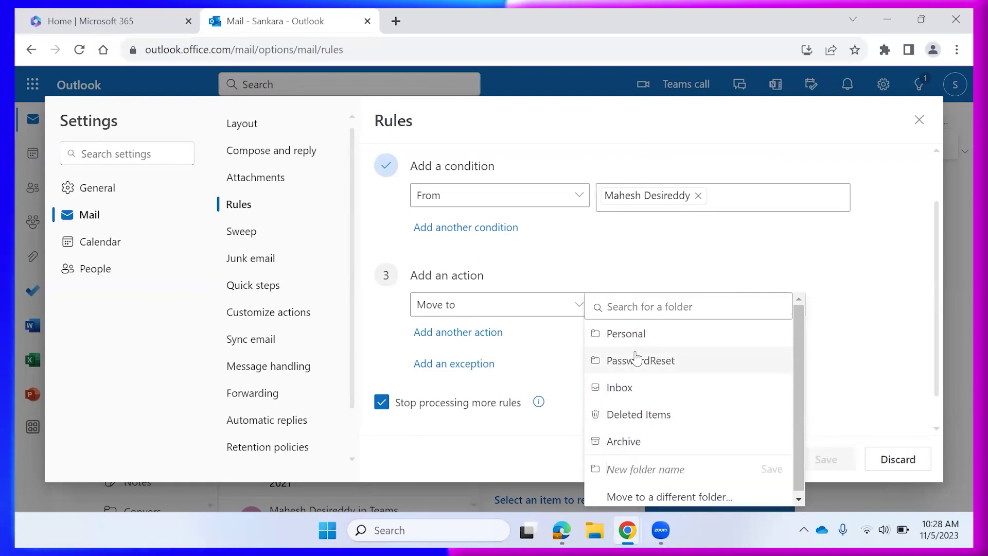
text(MaheshMails)
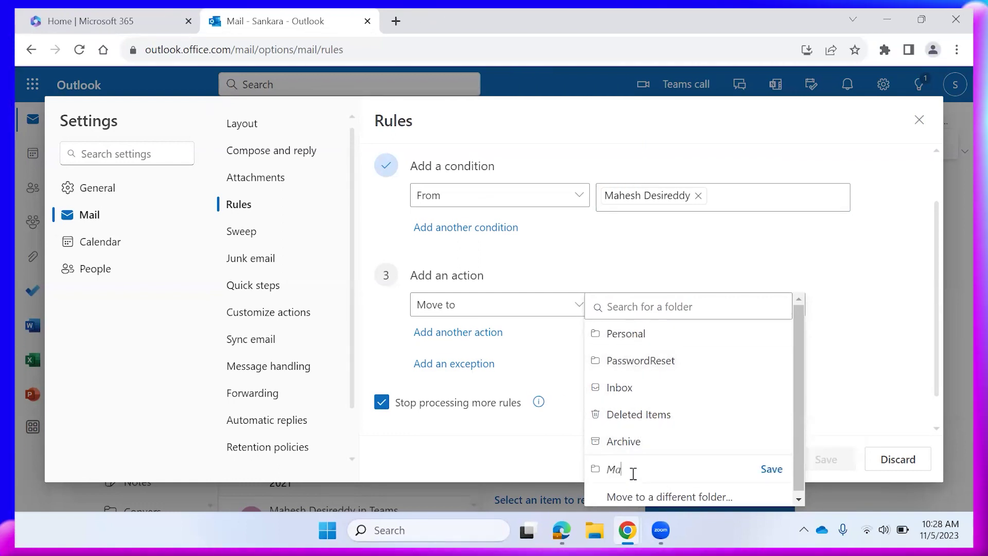
key(Return)
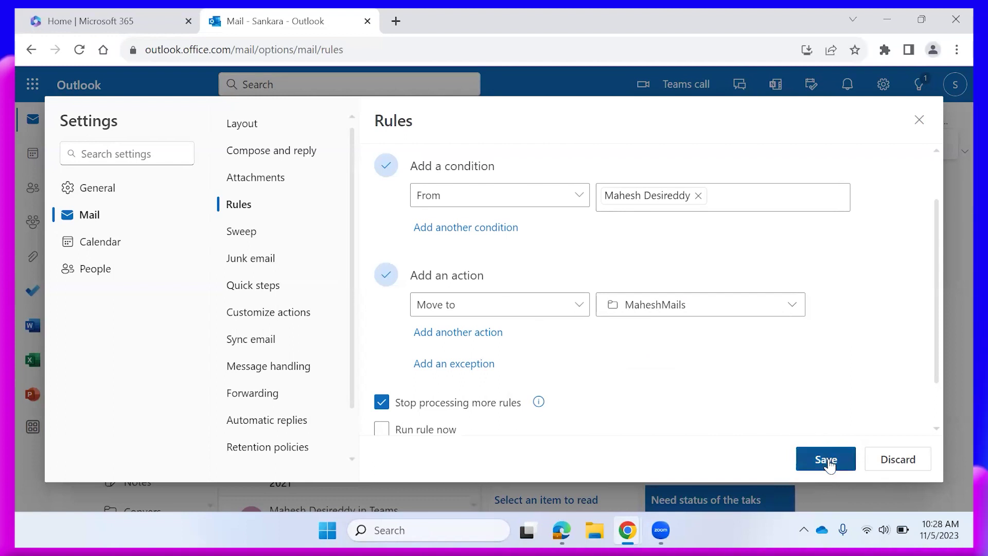
click(826, 459)
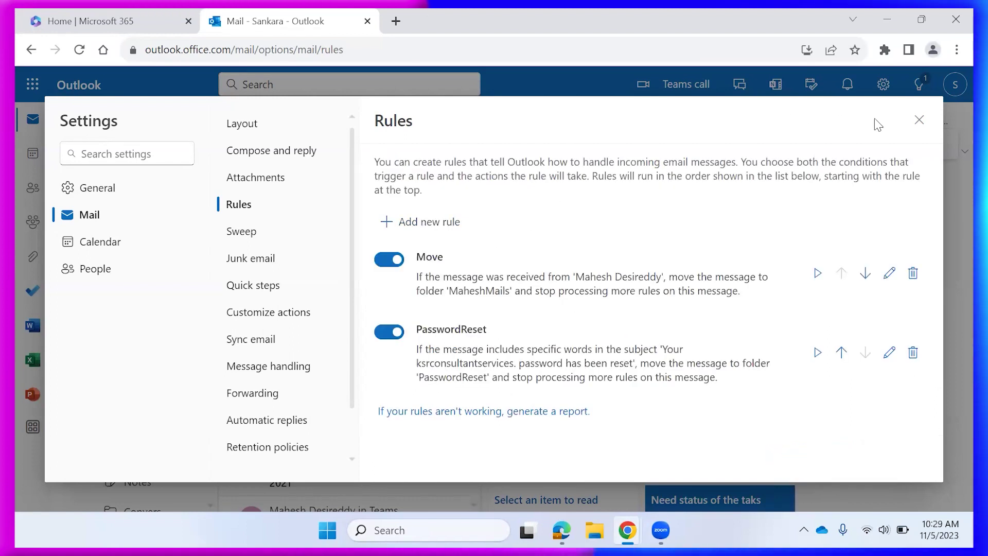
Close Settings and open the new, empty MaheshMails folder from the folder pane.
click(920, 121)
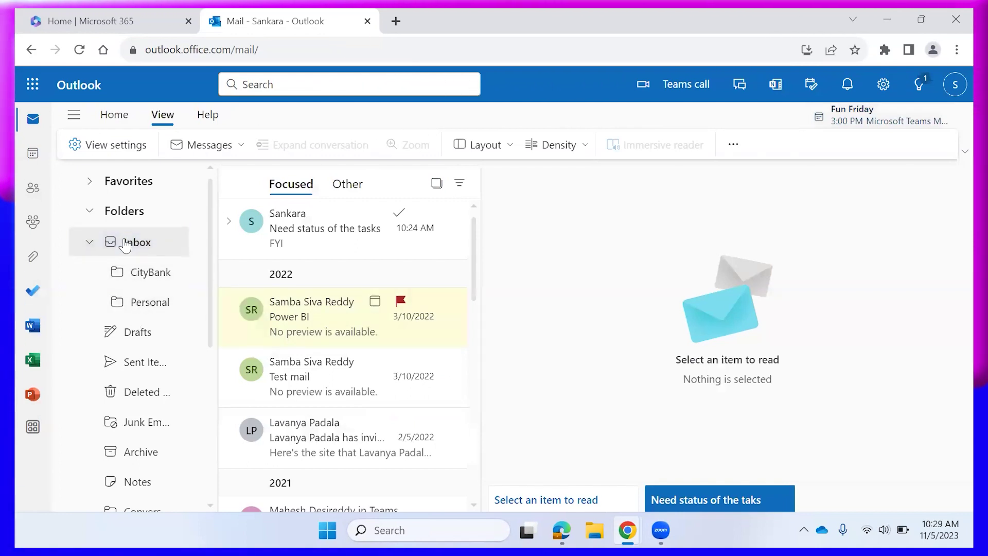
scroll(132, 406, down, 3)
click(154, 391)
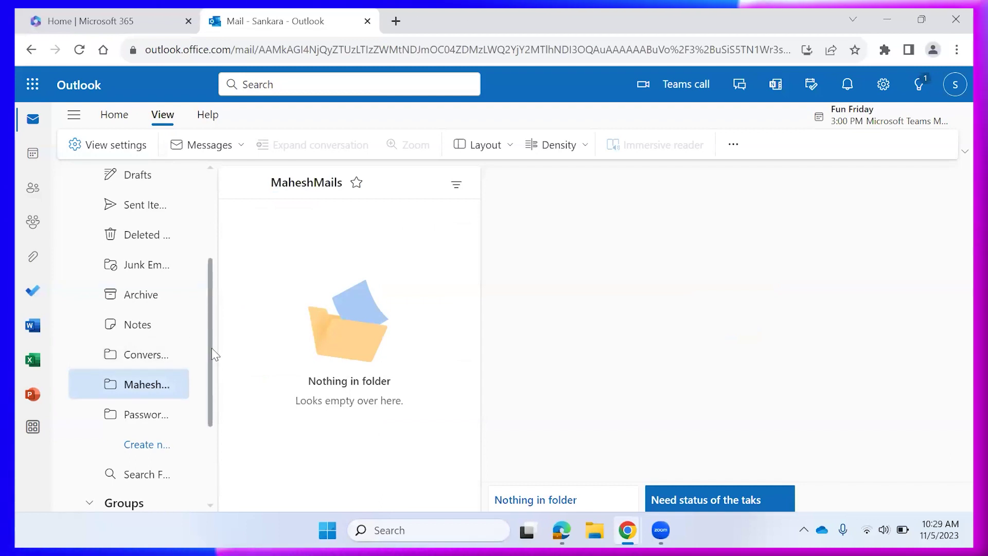
scroll(203, 288, up, 3)
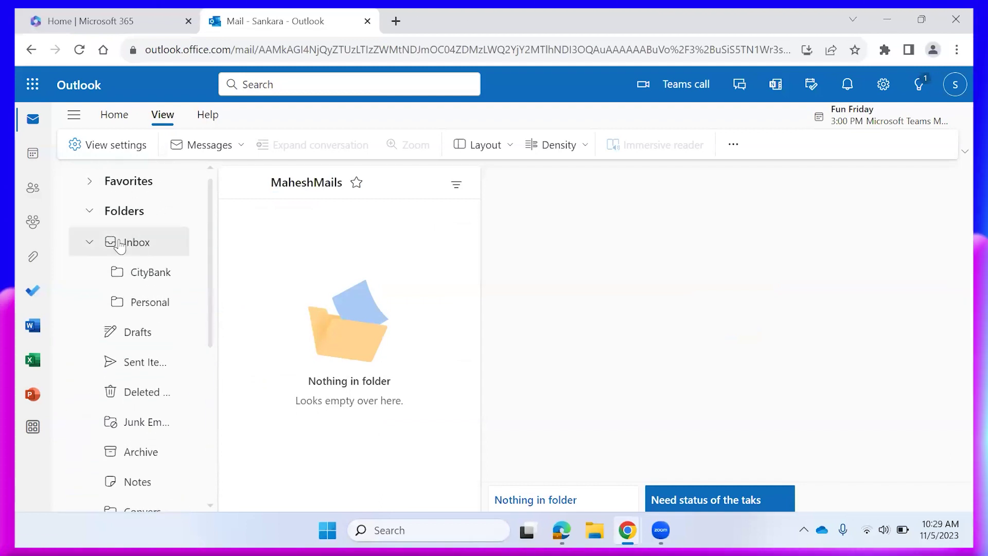
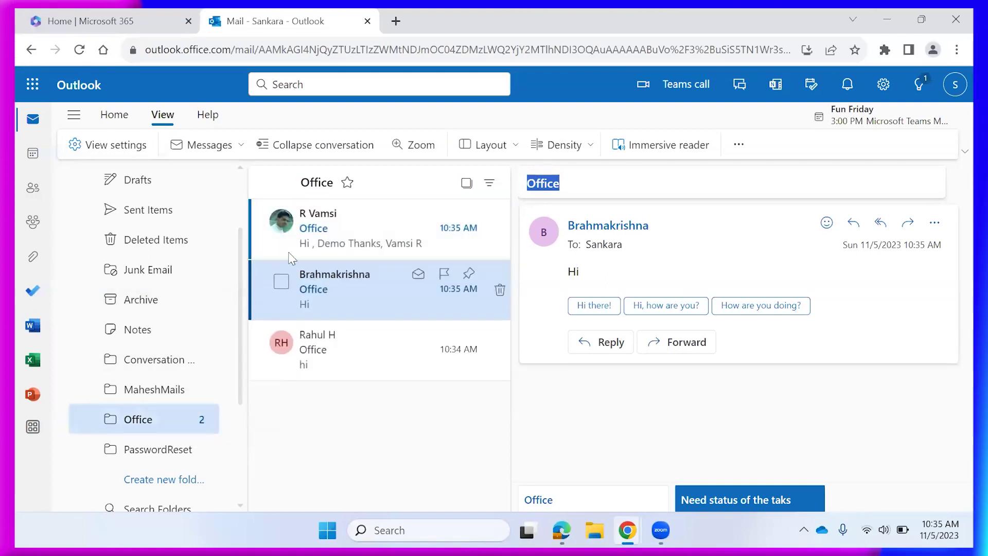
Read the newest Office folder message, then start a new inbox rule named 'Test'.
click(351, 232)
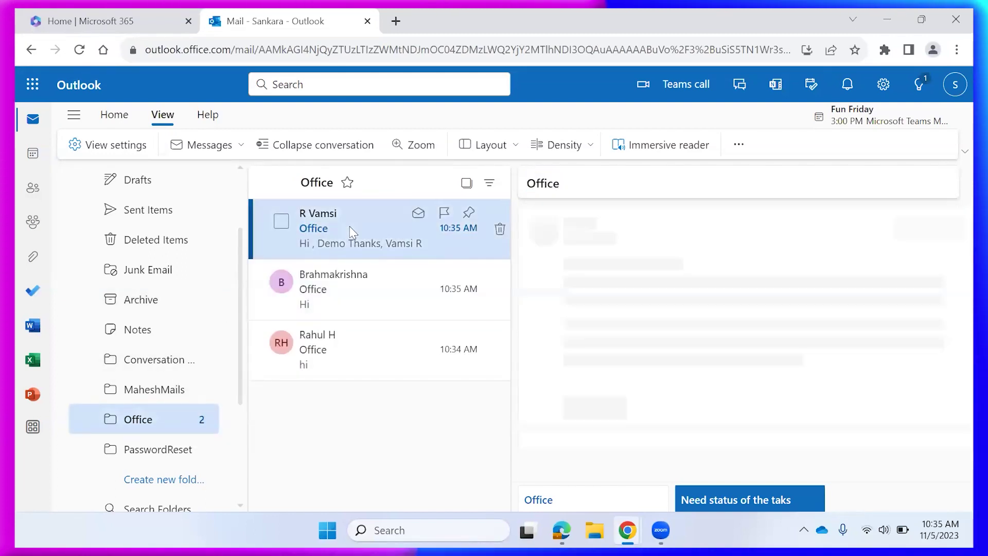
scroll(188, 180, up, 2)
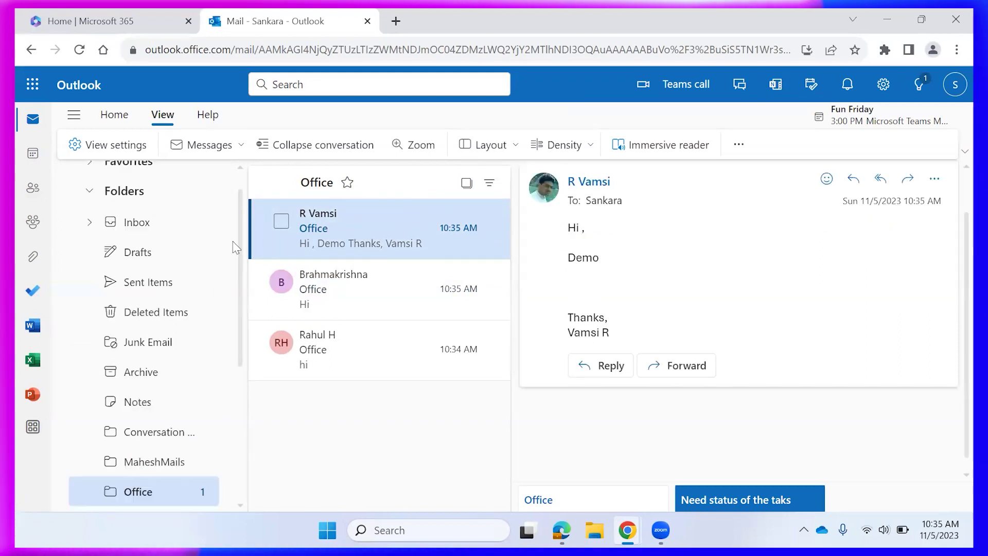
click(140, 145)
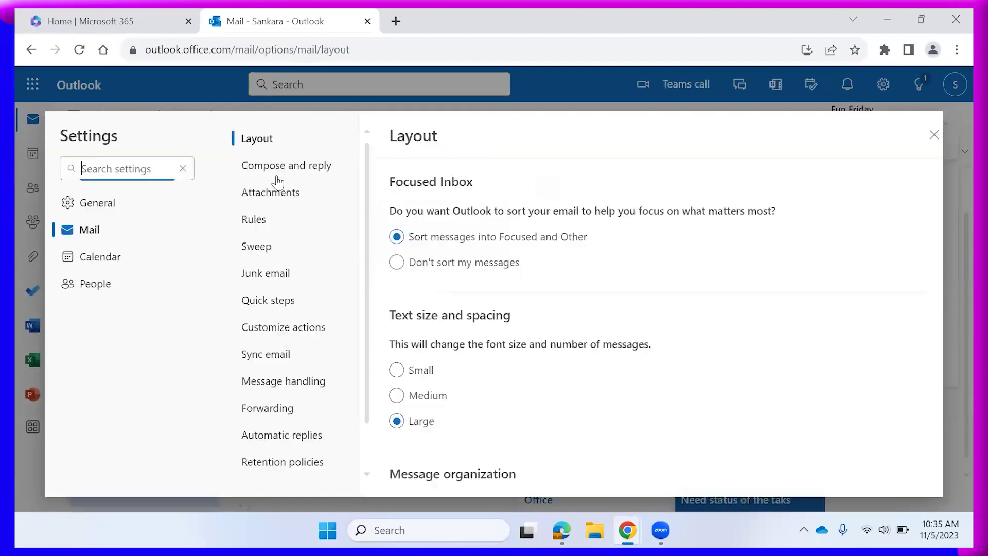
click(251, 205)
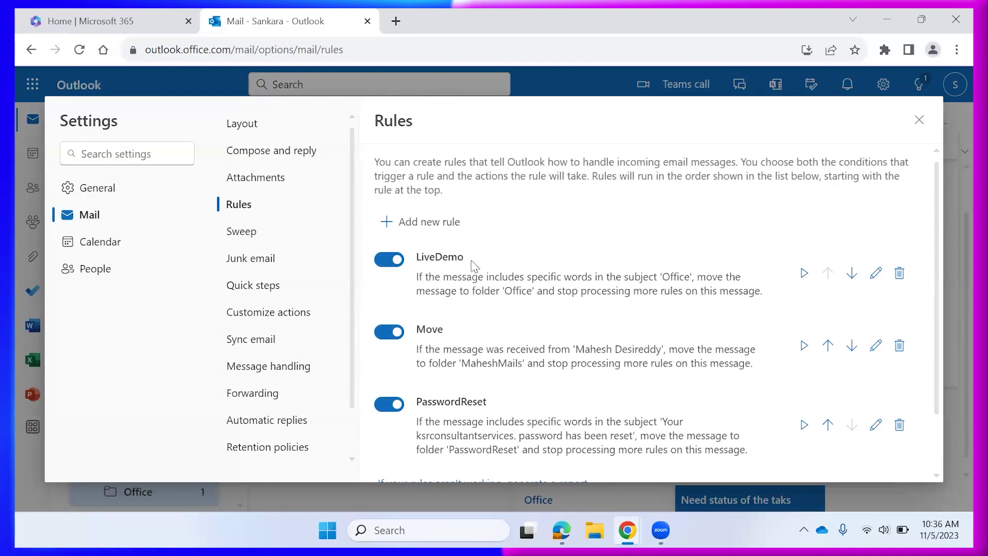
click(438, 232)
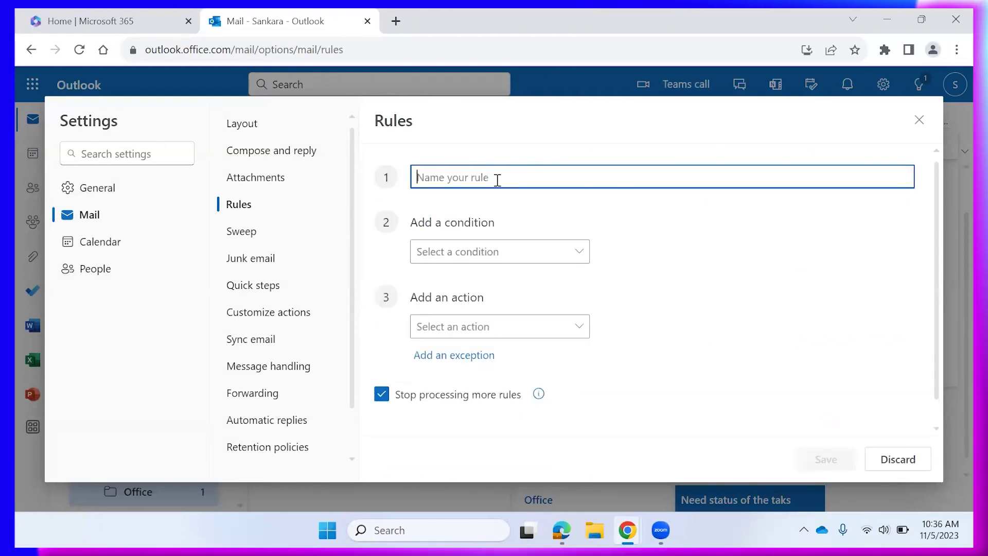
text(Test)
Browse the rule conditions, then discard the unsaved Test rule and close settings.
click(533, 261)
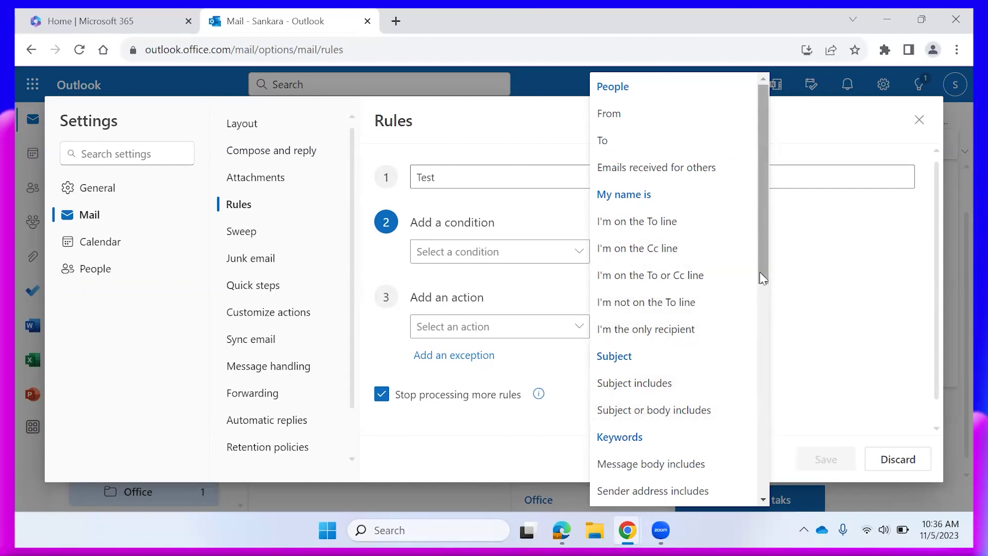
drag(759, 272, 758, 374)
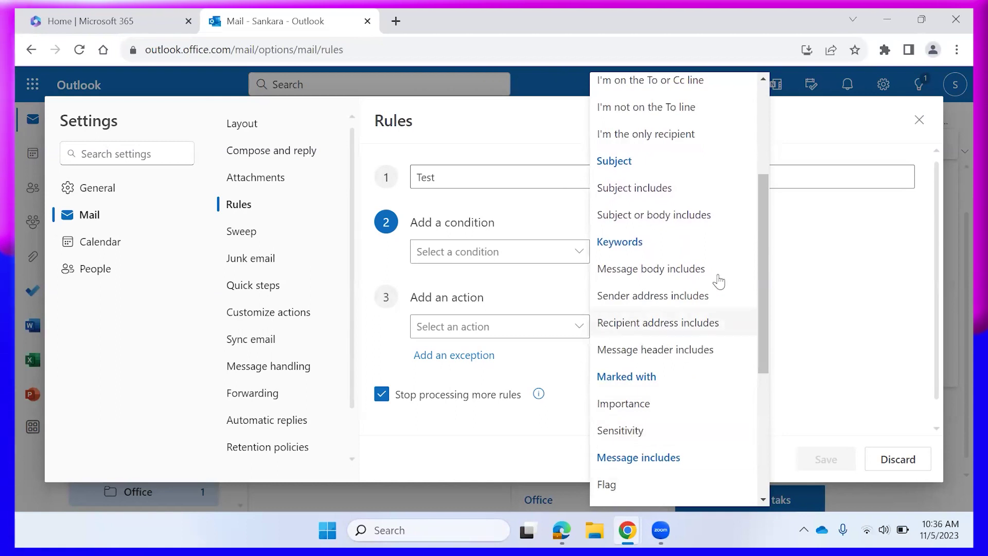
drag(761, 268, 767, 134)
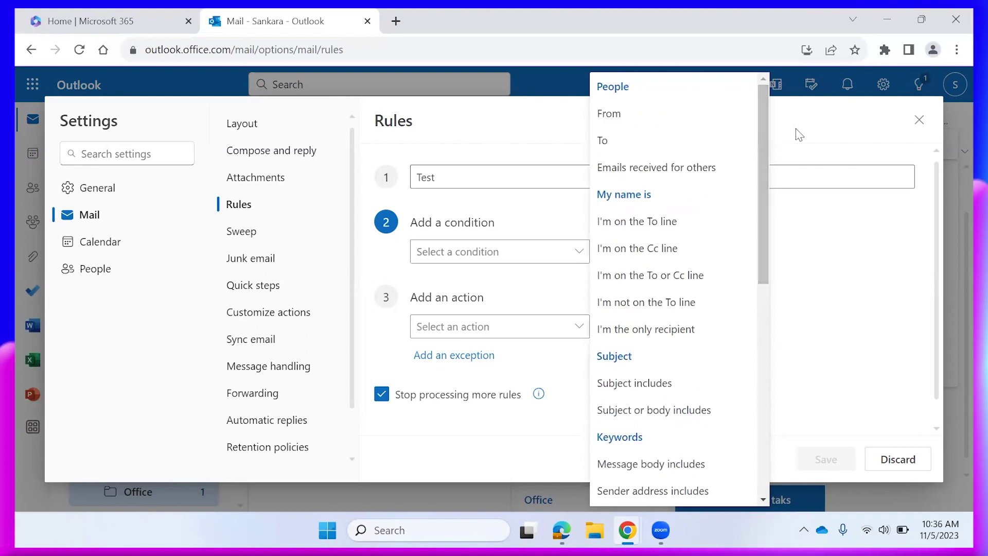
click(883, 127)
click(919, 121)
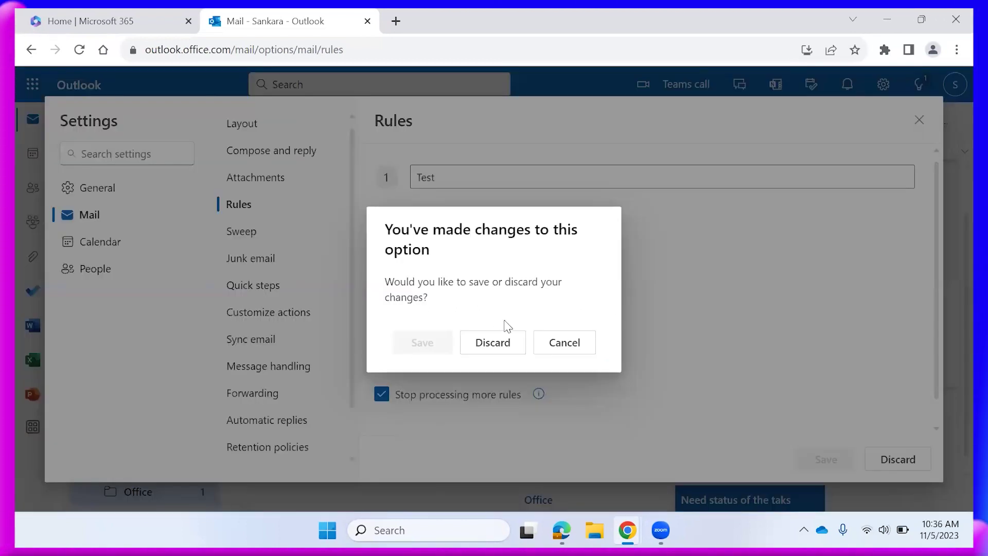
click(564, 343)
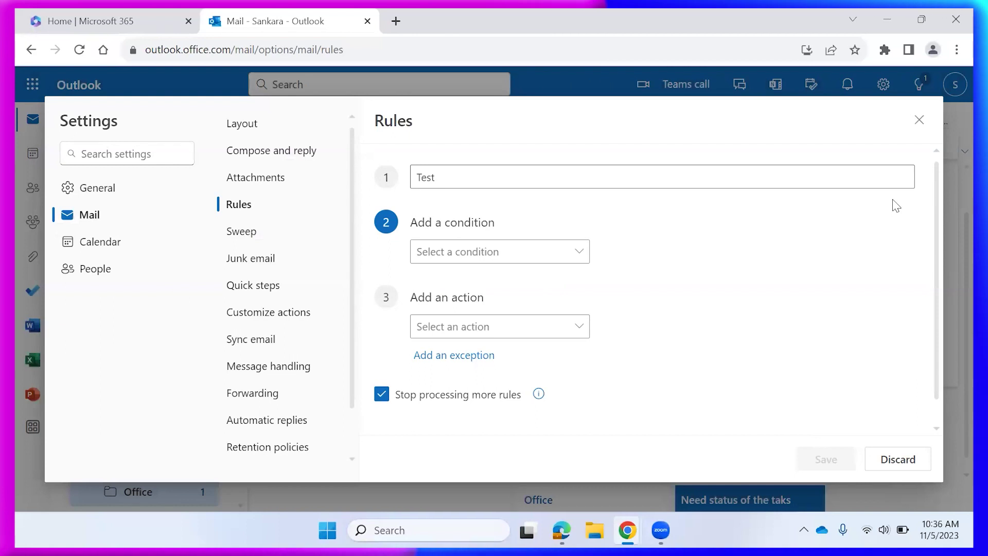
click(919, 122)
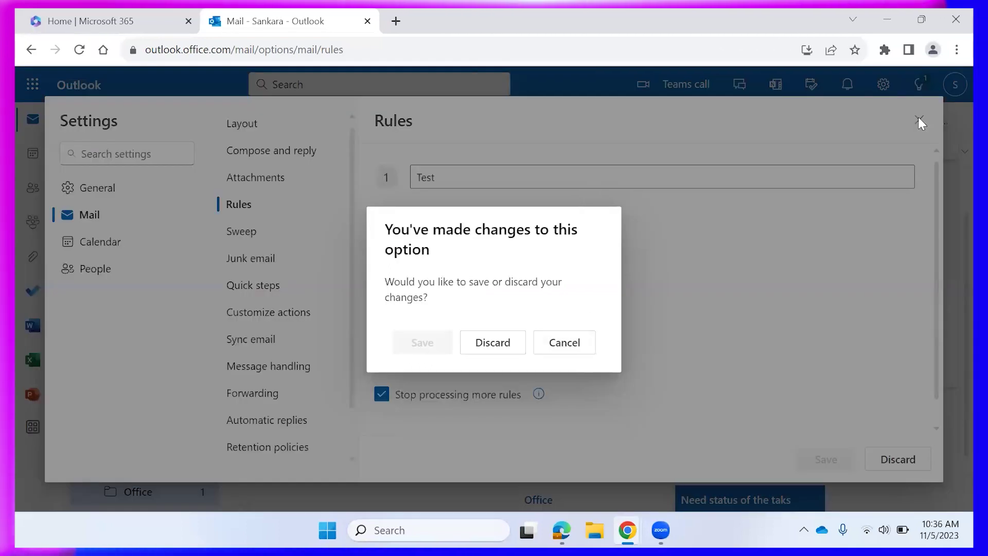
click(492, 343)
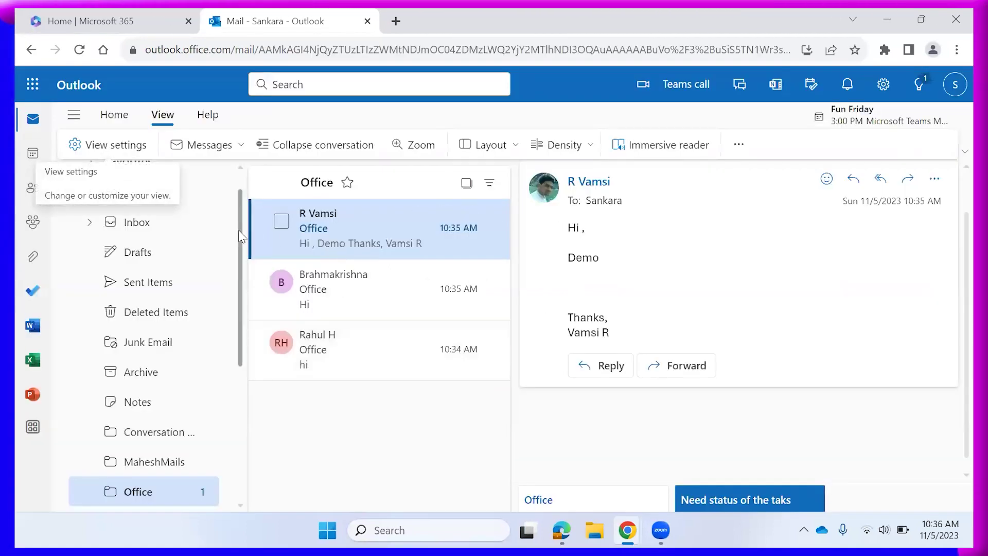
Return to the Inbox and choose Event from the New mail item-type list.
scroll(241, 240, up, 1)
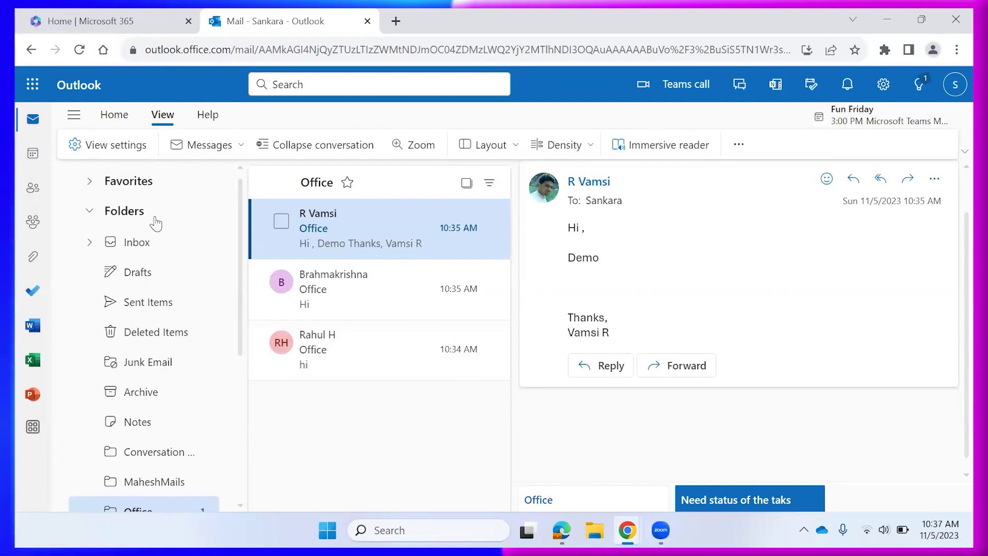
click(140, 254)
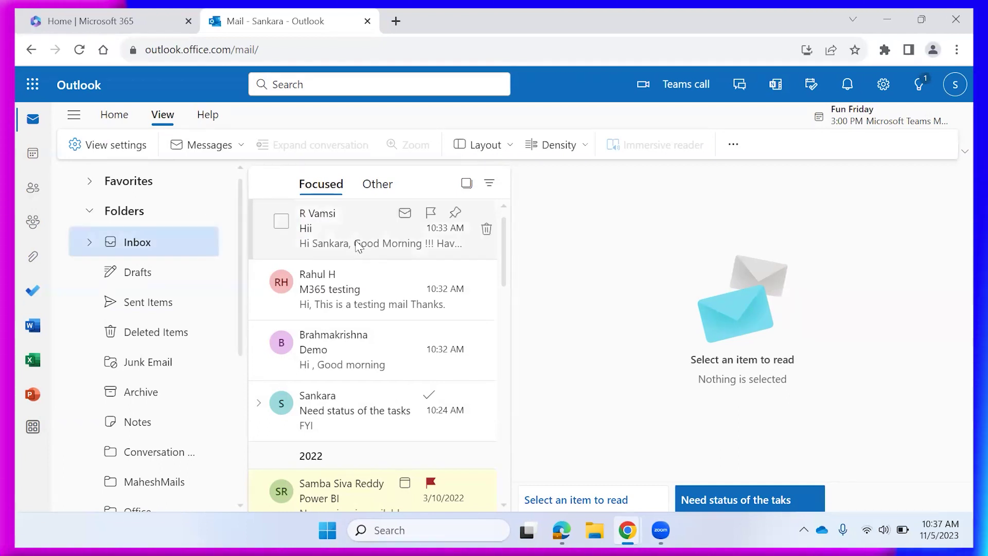
click(359, 246)
click(162, 248)
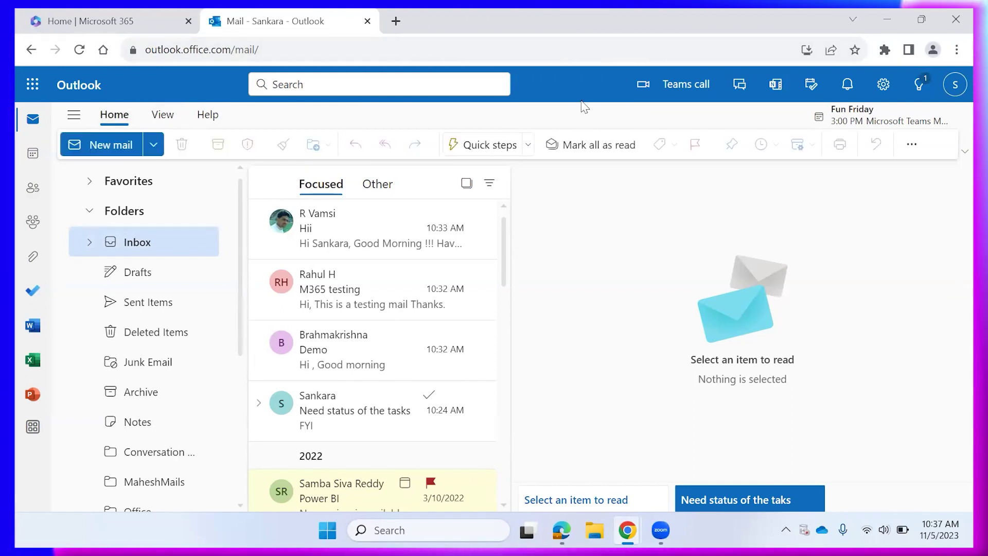
click(159, 151)
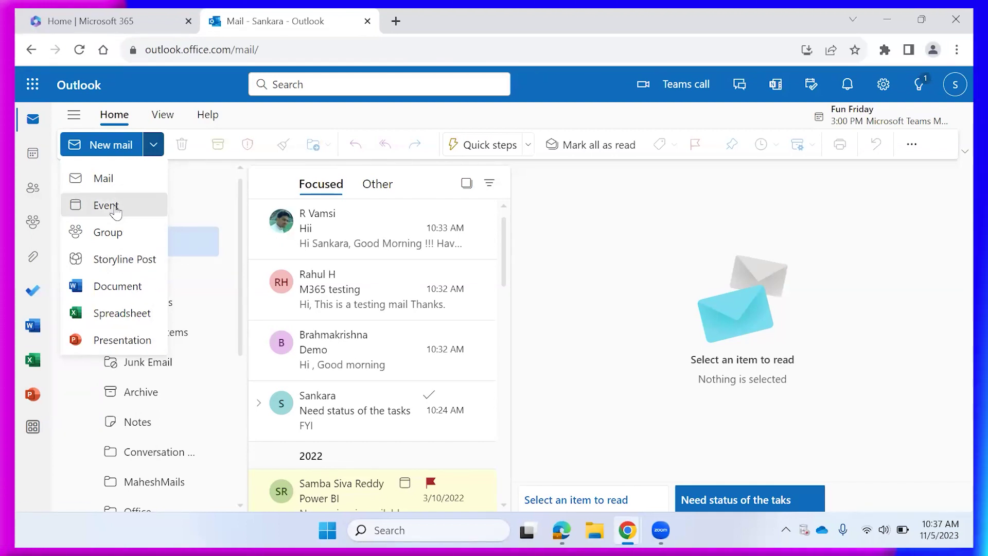
click(115, 208)
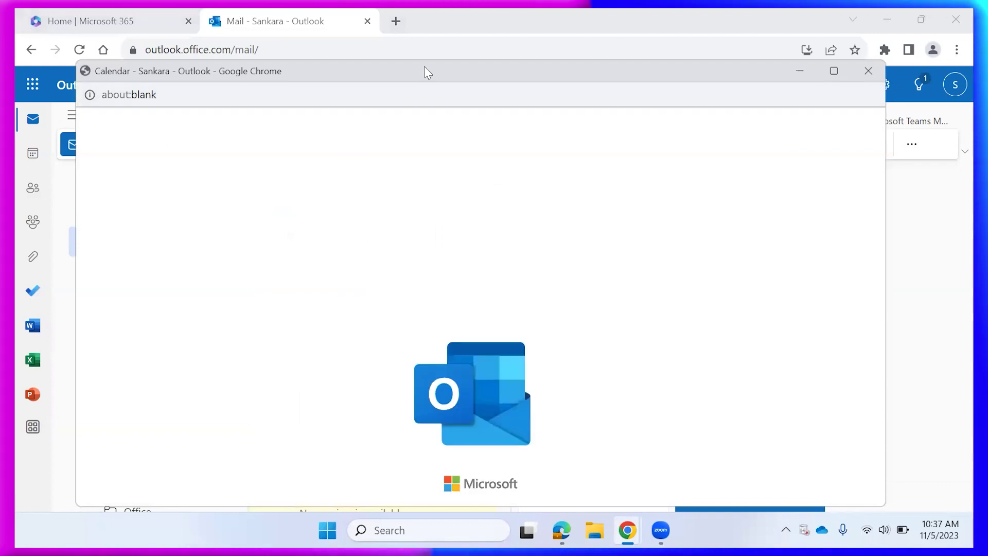
Maximize the new event, title it 'Daily Status Meeting', and begin inviting attendees.
double_click(425, 70)
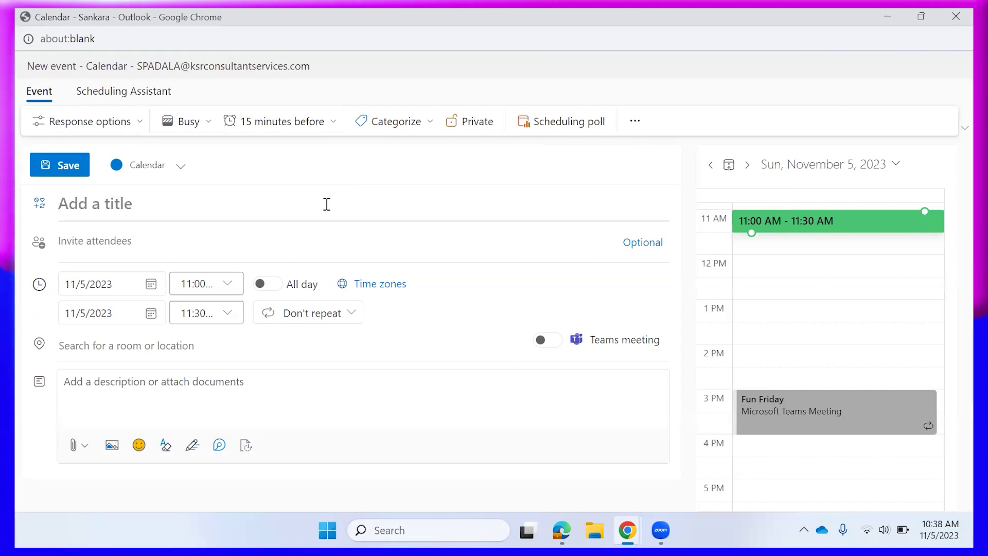
key(BackSpace)
key(BackSpace)
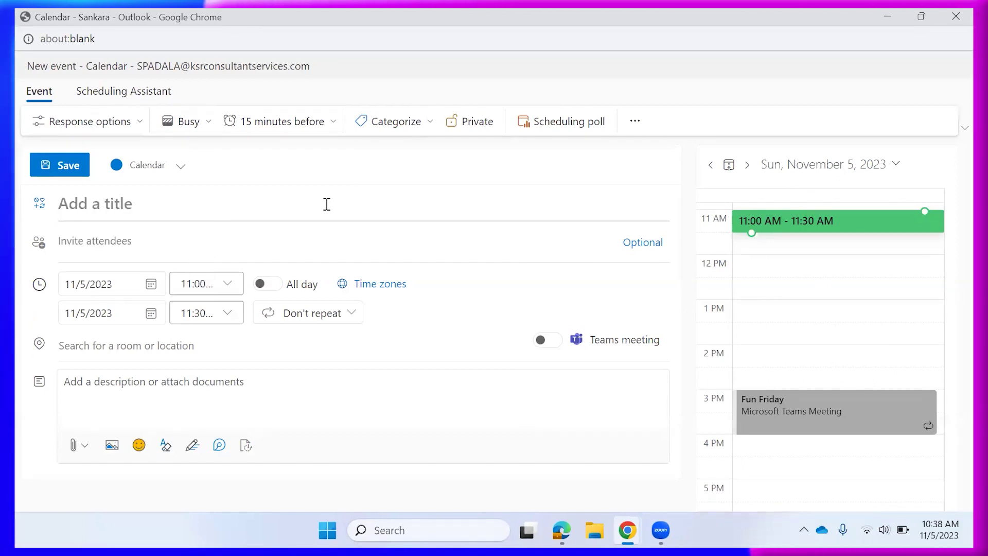
text(Daily Status Meeting)
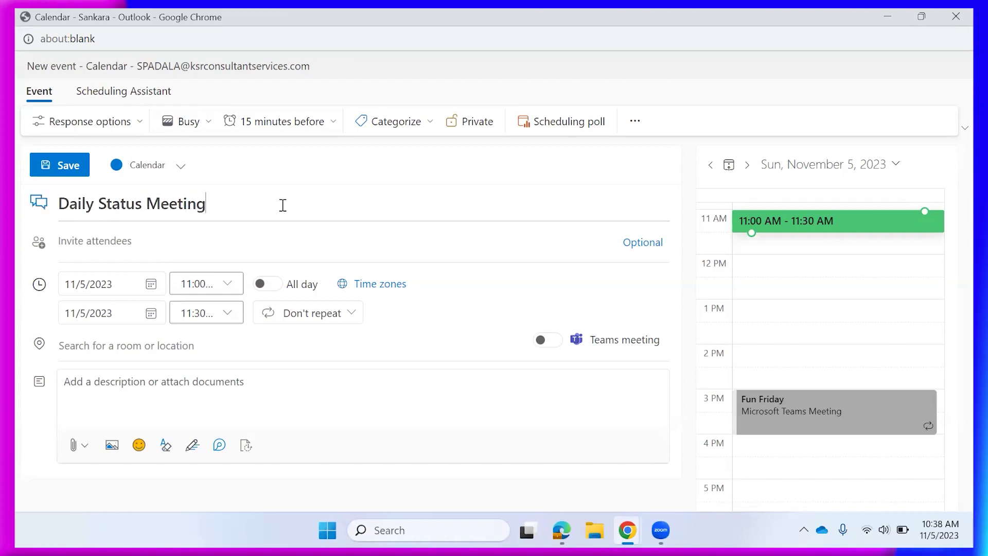
click(170, 248)
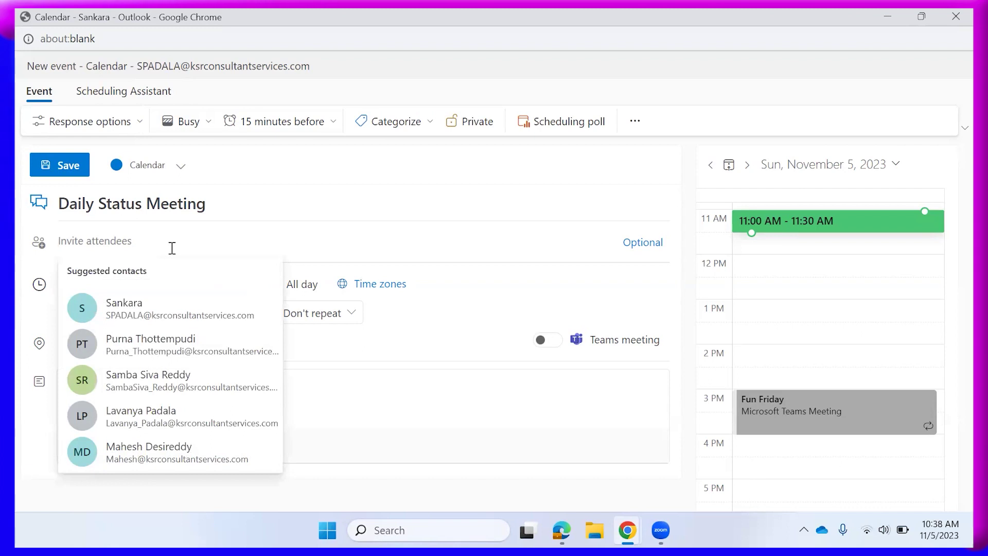
text(b)
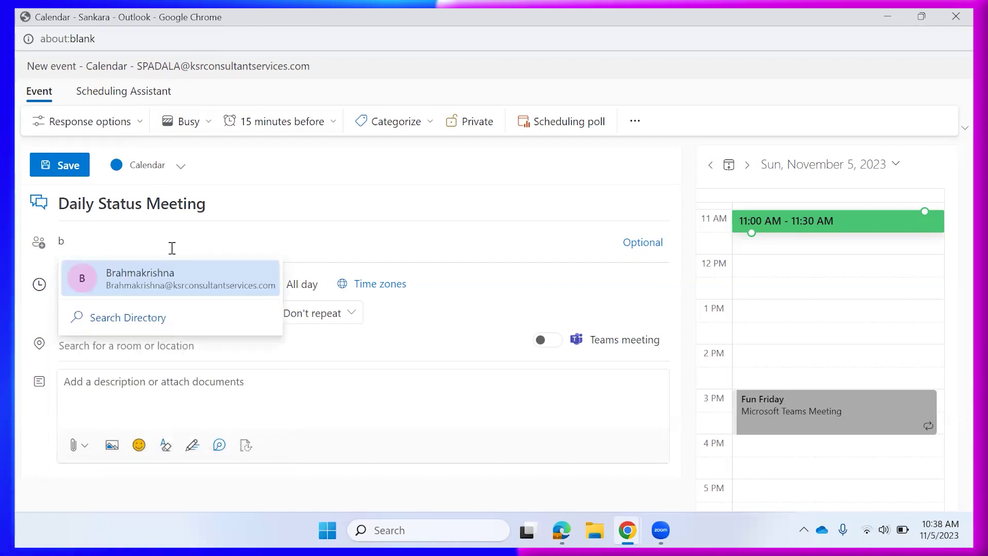
Invite two suggested contacts as attendees, then move to the meeting description.
click(178, 278)
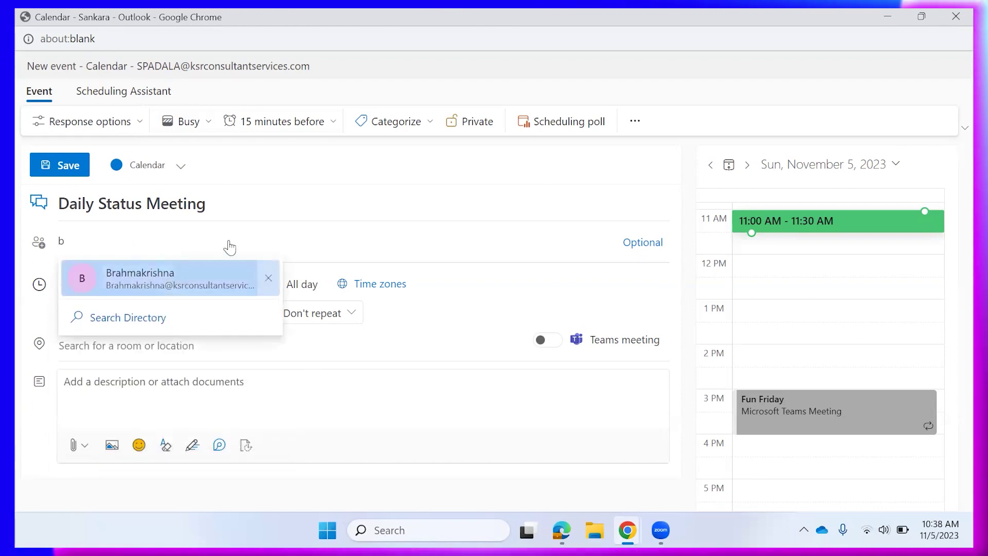
text(vam)
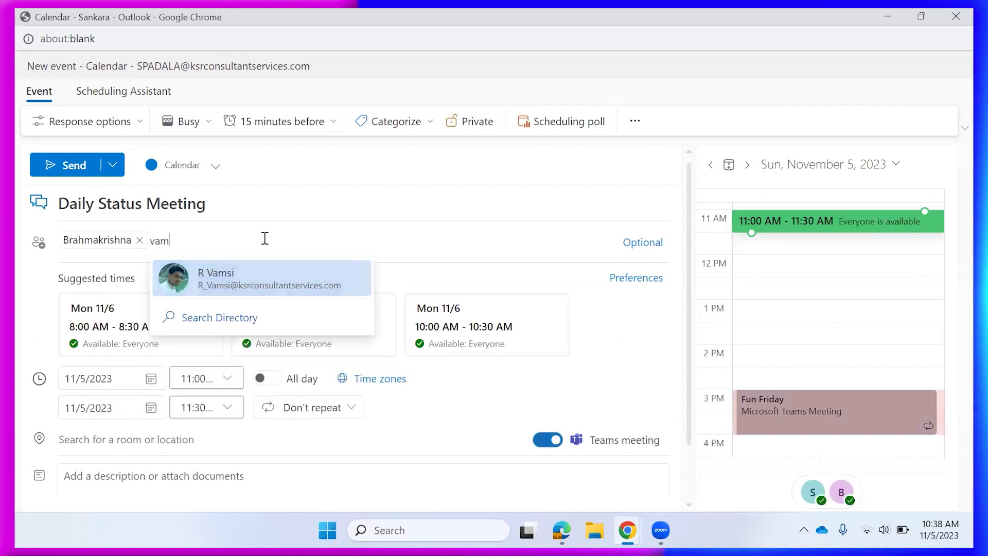
click(266, 284)
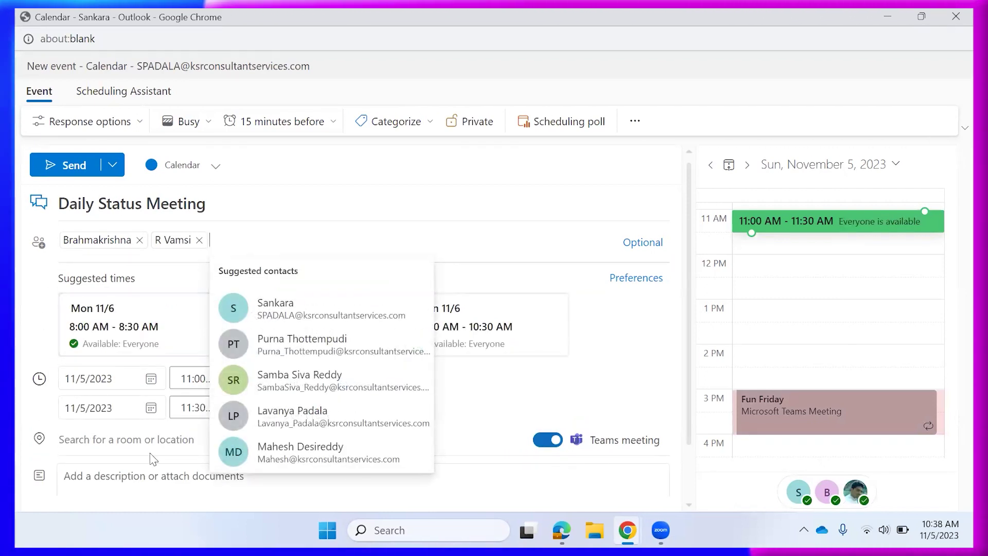
click(141, 479)
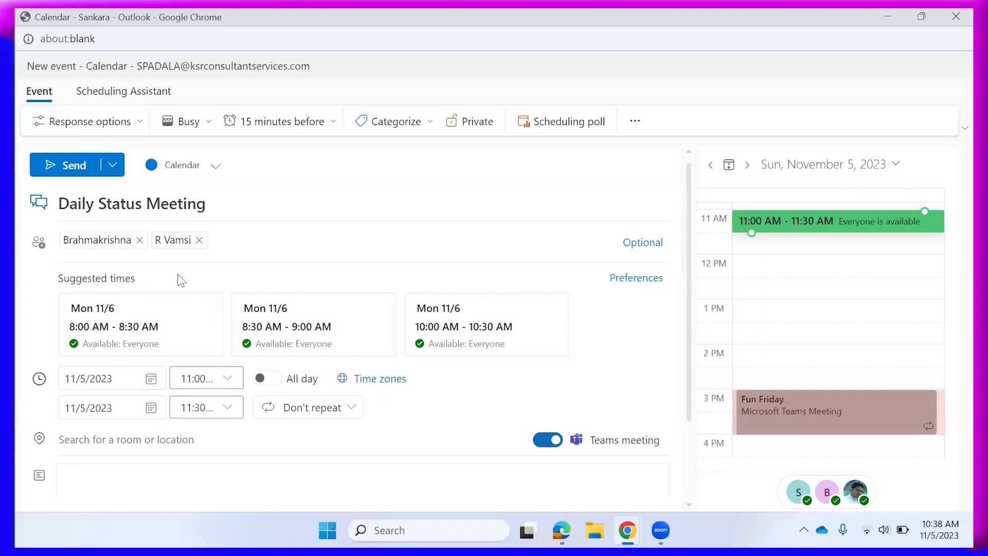
scroll(180, 280, down, 1)
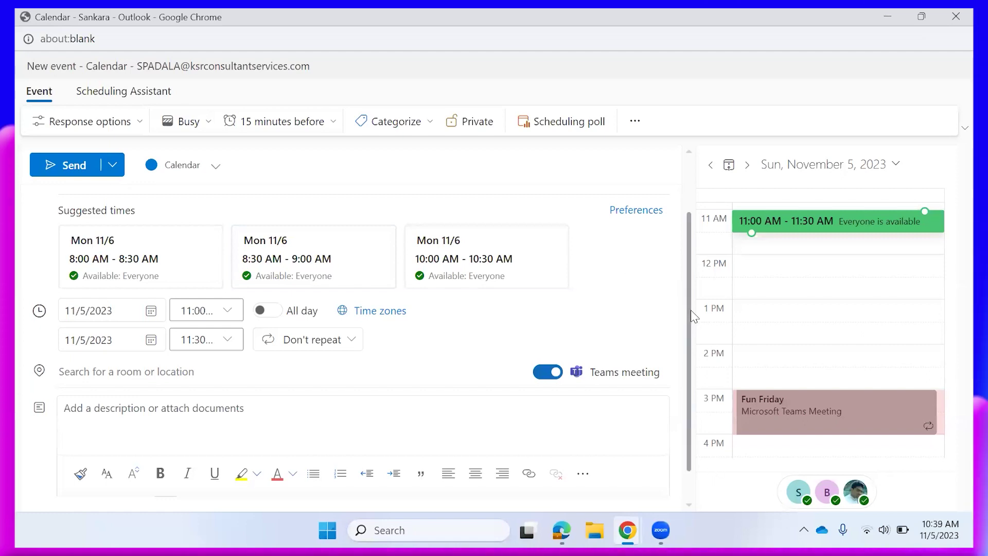
Reschedule the meeting to Monday 11/6/2023, 9:00–9:30 AM.
scroll(691, 306, up, 2)
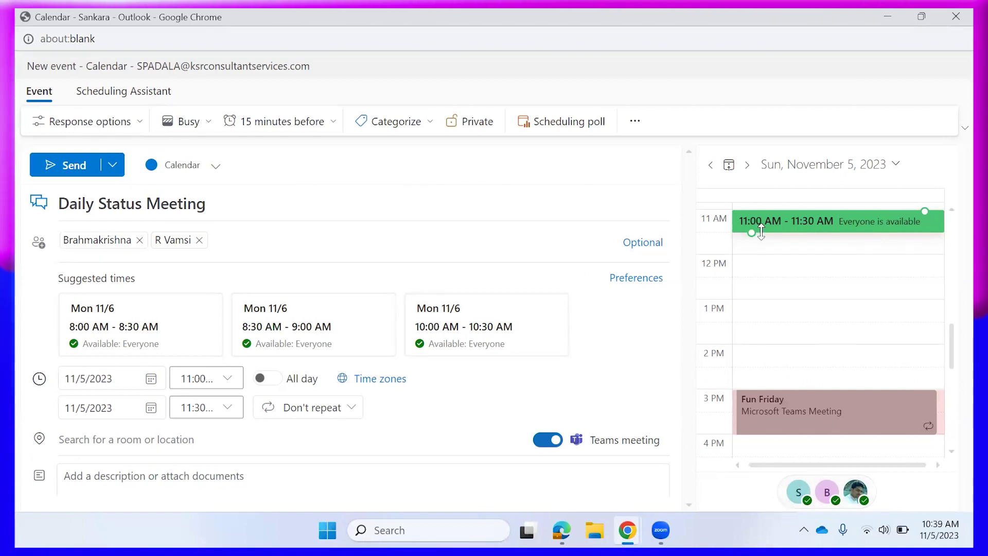
drag(772, 222, 778, 217)
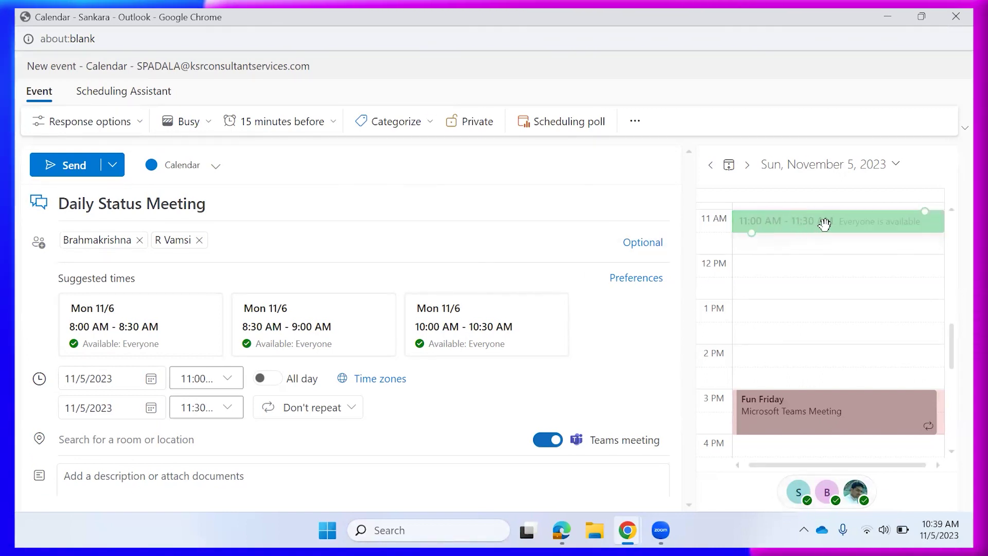
drag(824, 223, 823, 223)
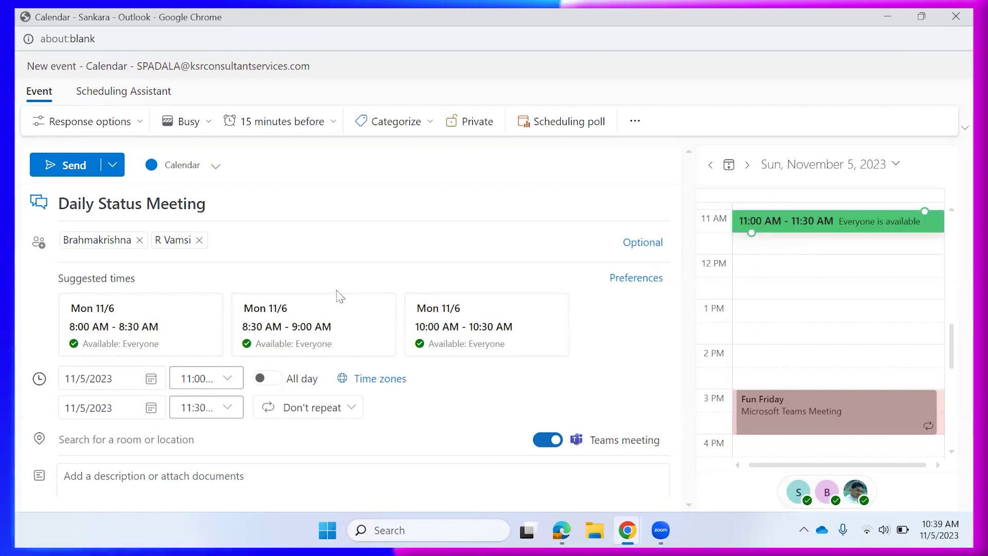
click(151, 378)
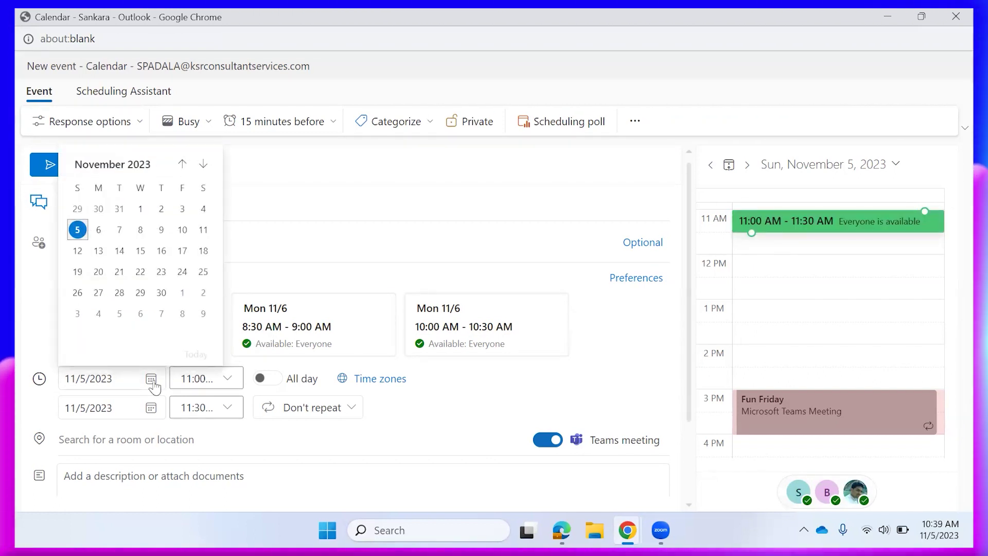
click(98, 230)
click(206, 378)
click(252, 231)
click(252, 231)
click(252, 231)
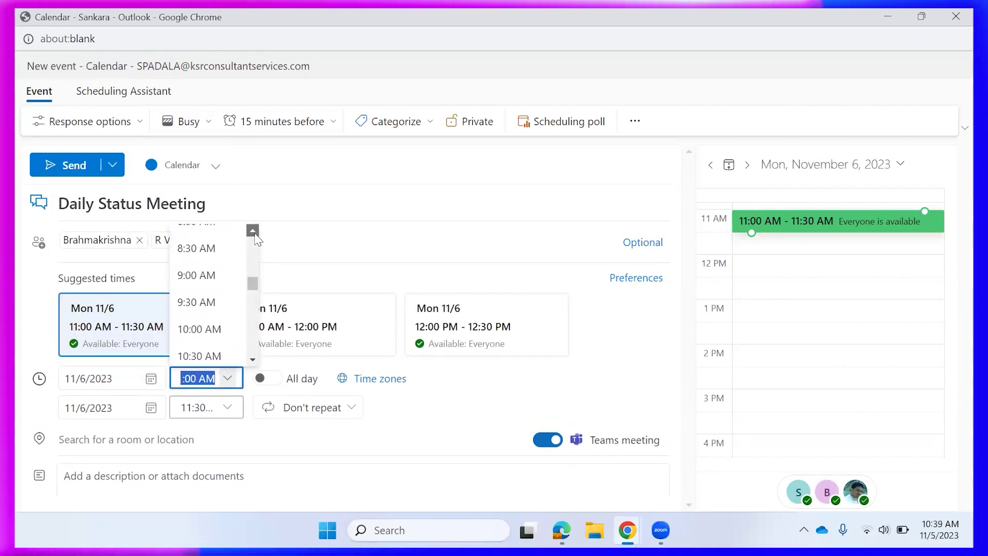
click(199, 286)
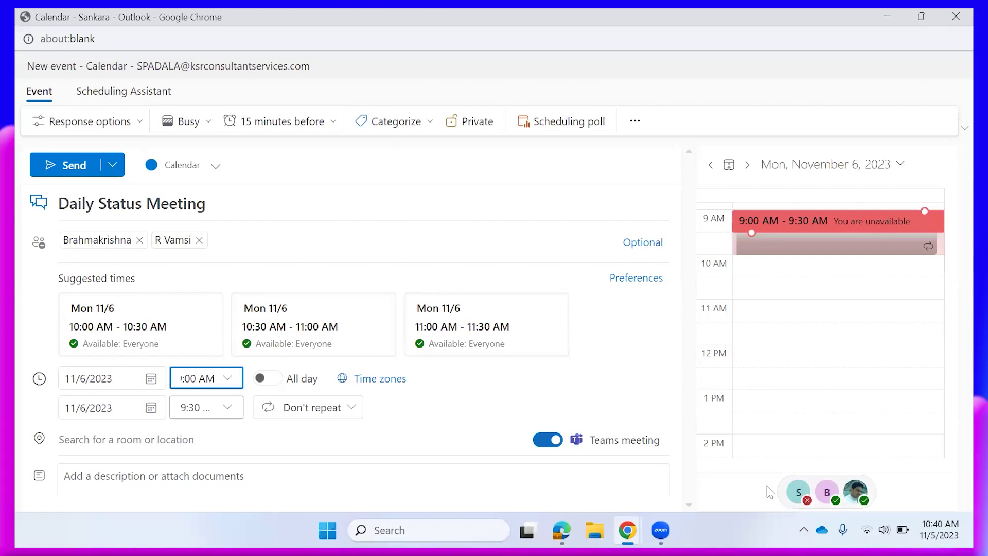
Switch to the 11:00–11:30 AM slot, turn off Teams meeting, and send the invitation.
click(488, 337)
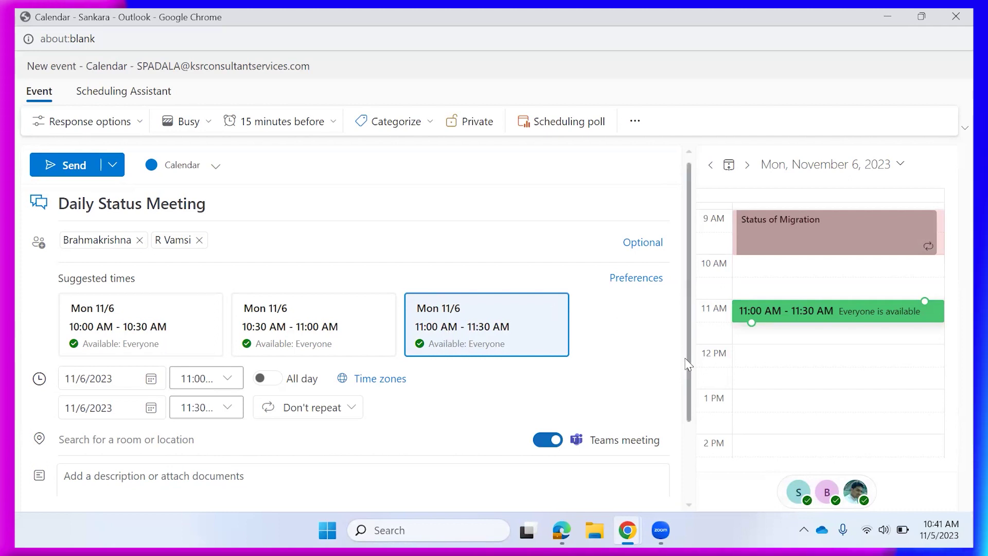
scroll(695, 372, down, 2)
click(316, 412)
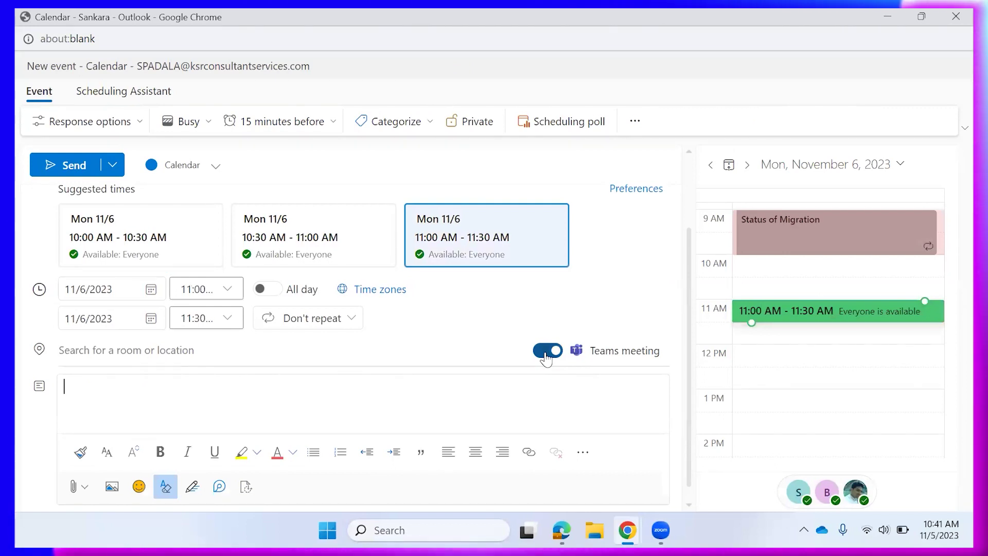
click(545, 354)
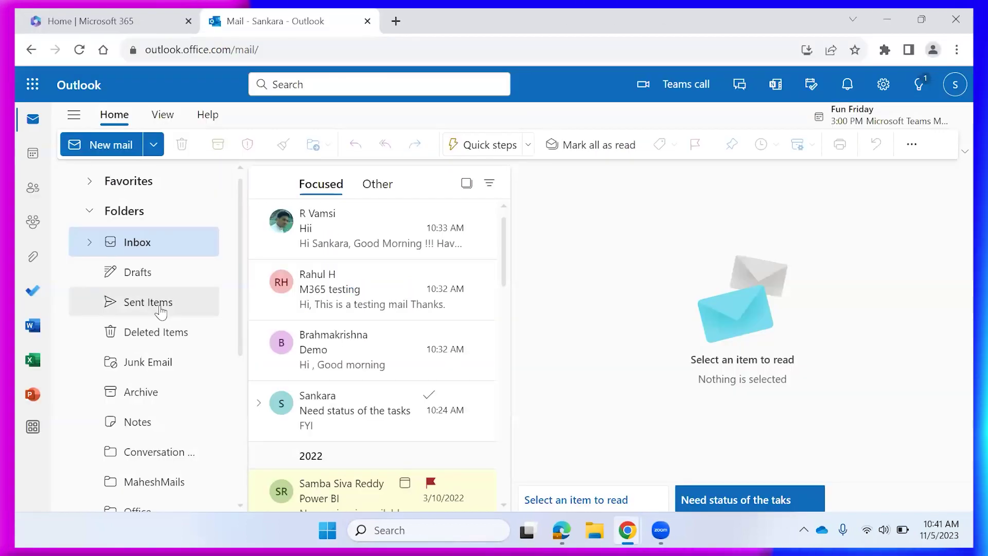
click(157, 307)
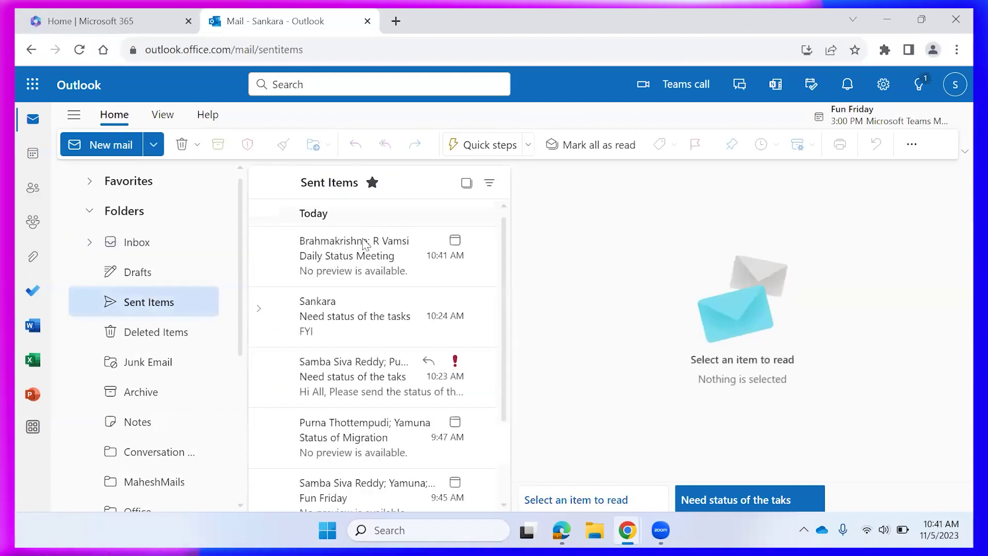
Edit the sent Daily Status Meeting, enable Teams meeting, and re-send the update.
click(362, 263)
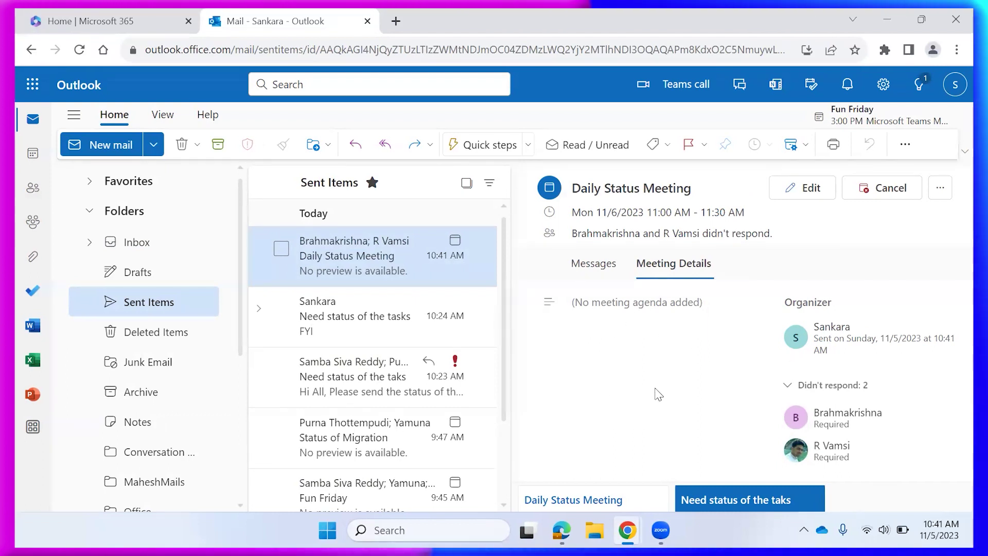
click(808, 188)
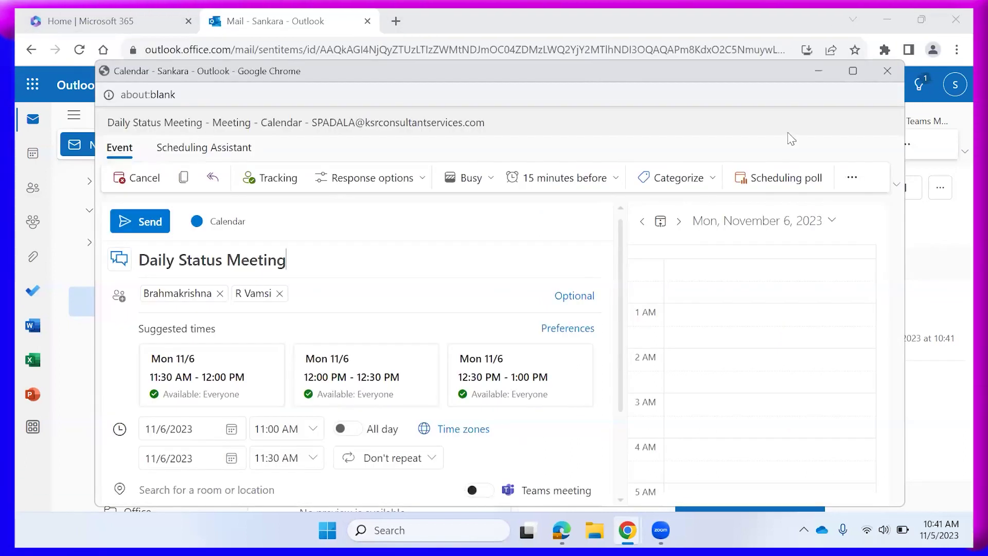
click(852, 72)
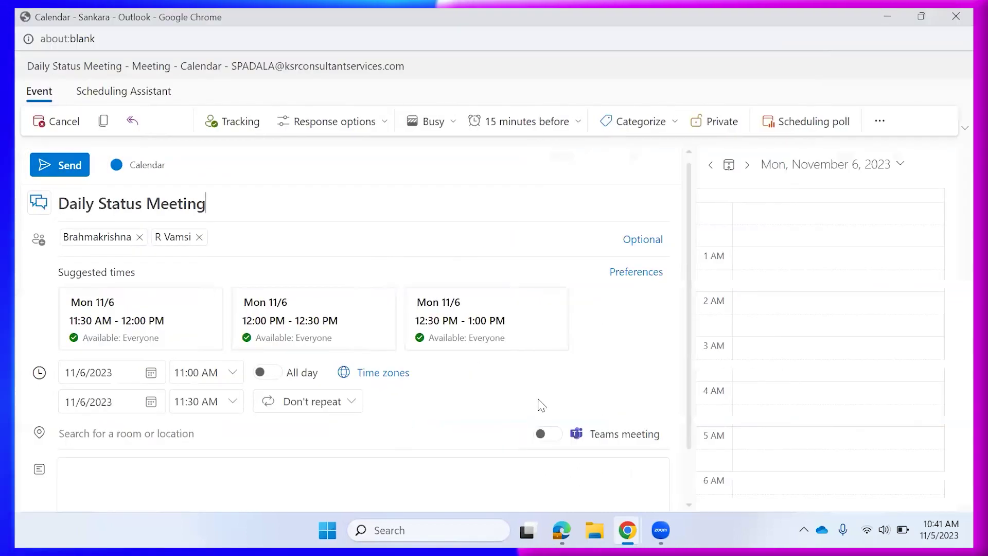
click(548, 434)
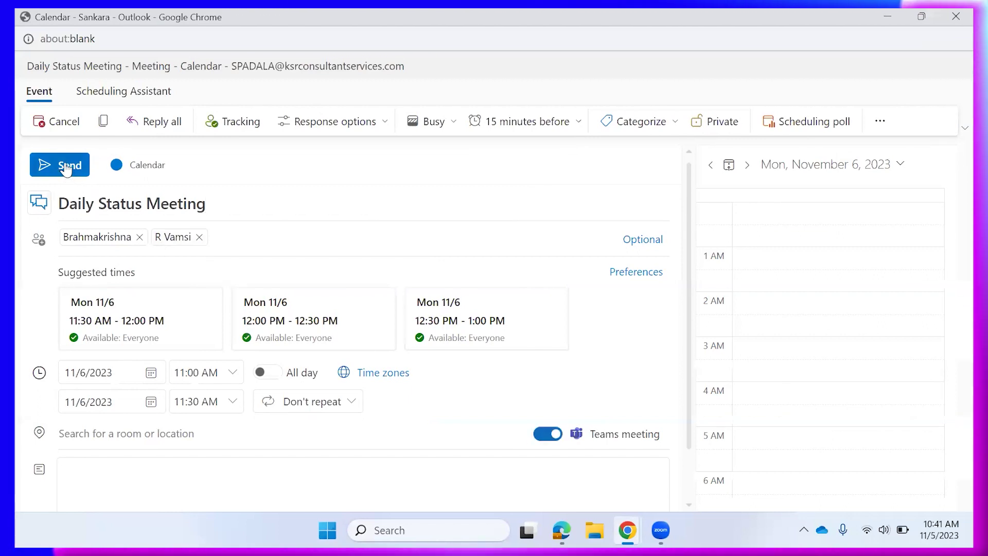
click(60, 164)
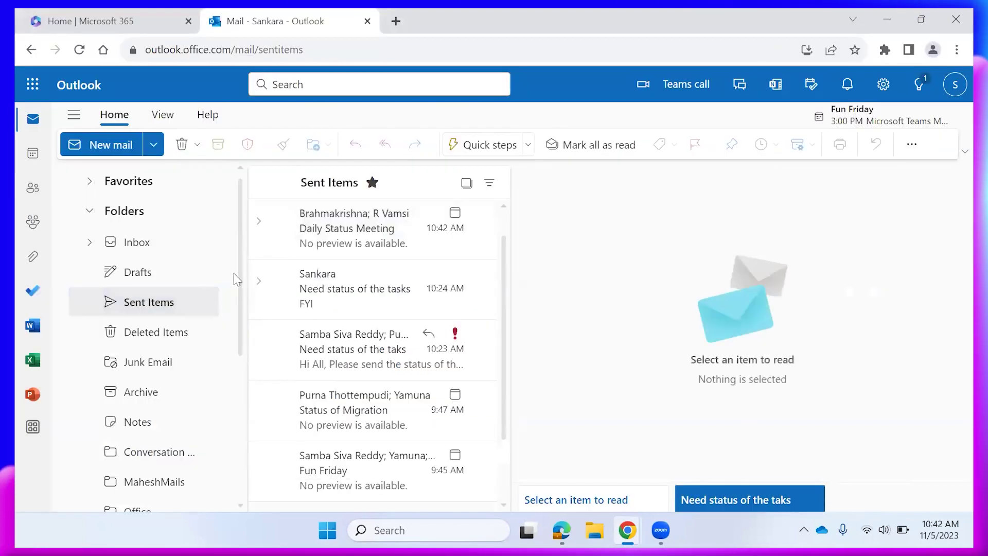
click(343, 233)
Open the sent meeting full screen to check its Teams join details, then switch to Presentation.pptx.
scroll(761, 376, down, 1)
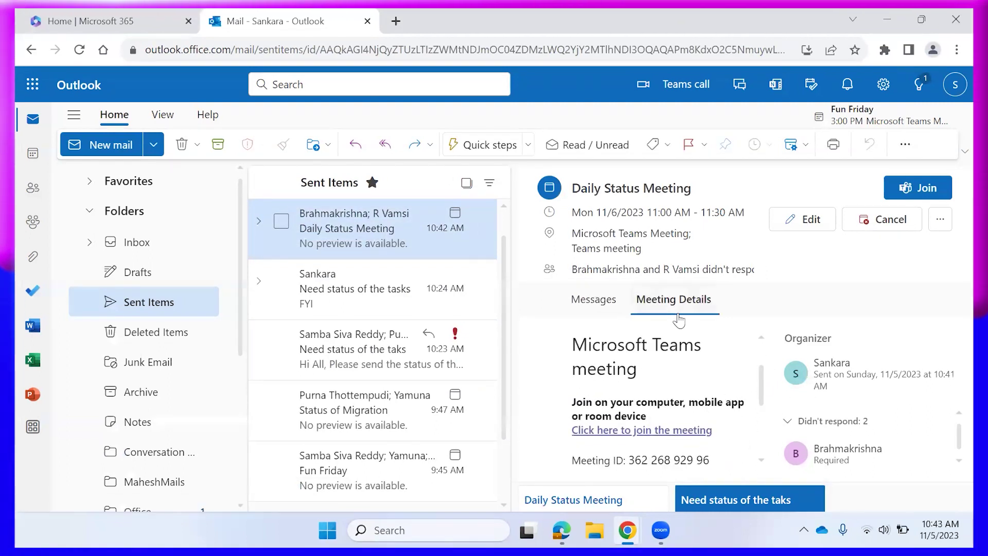
double_click(350, 232)
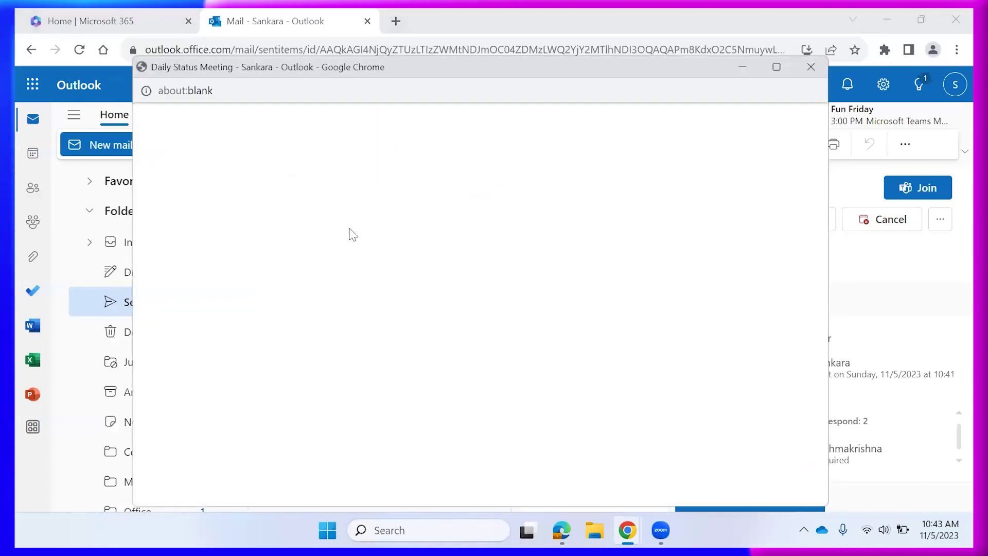
click(774, 67)
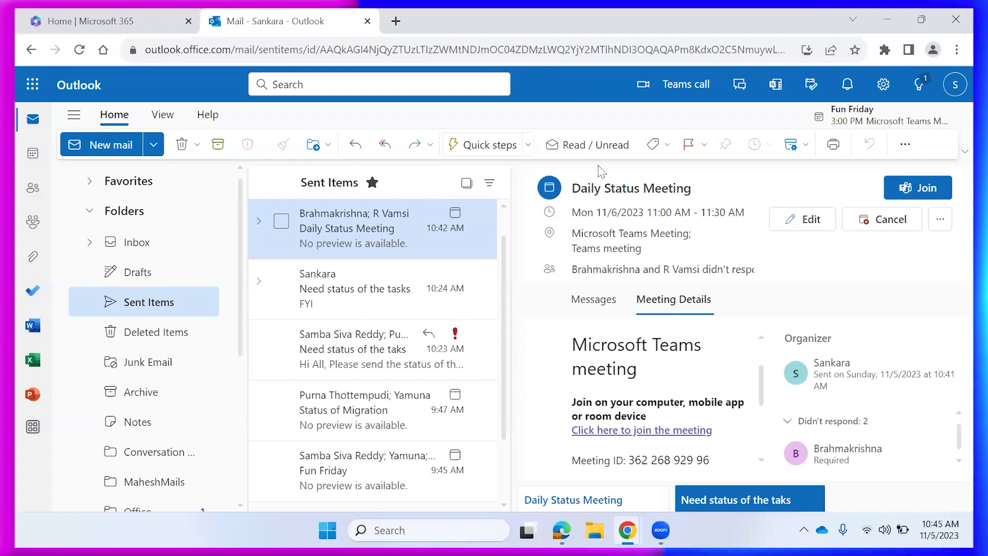
key(super+4)
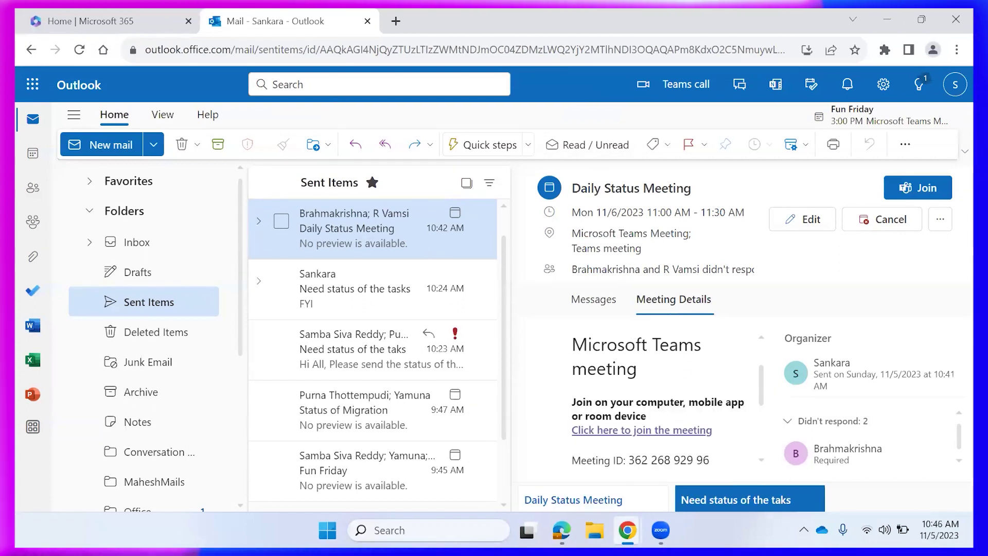
click(547, 465)
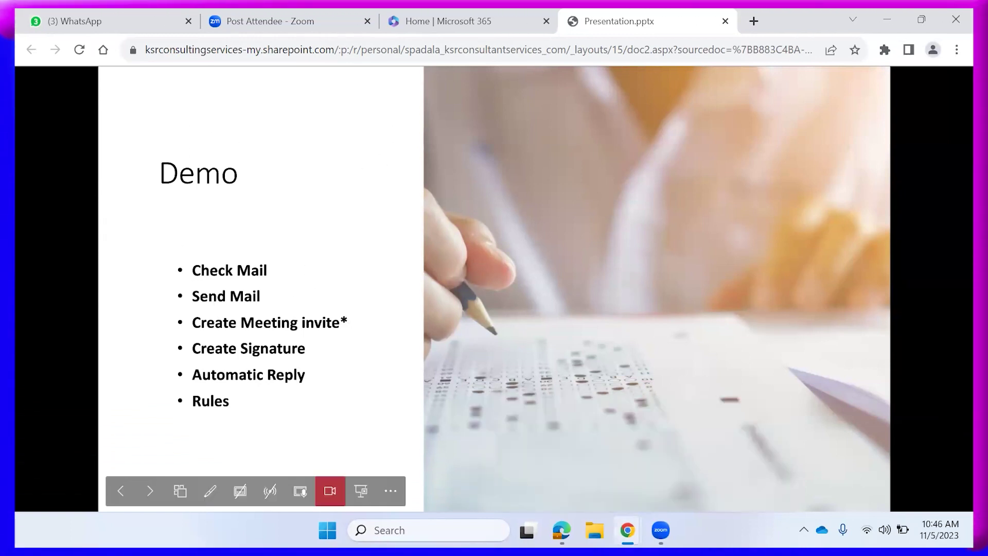
Bring the Outlook mail window back in front of the slideshow.
click(627, 530)
click(698, 474)
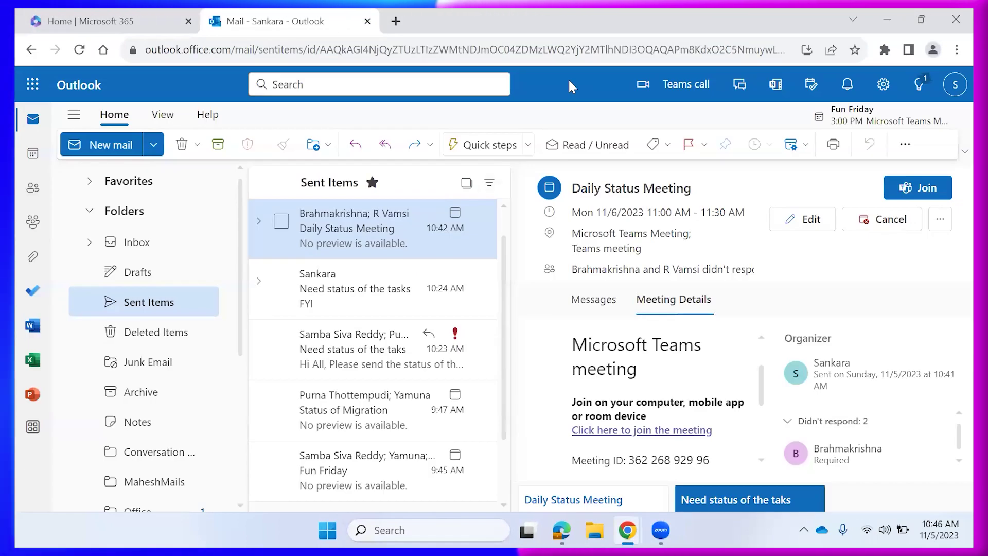
Start a new full-screen event for 11/5/2023, 11:00–11:30 AM, and view its recurrence options.
click(153, 145)
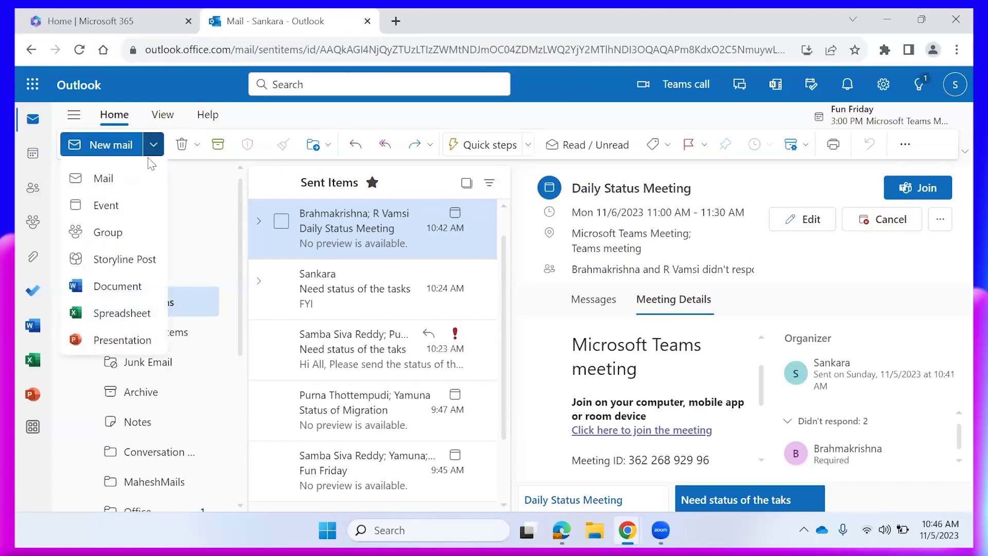
click(107, 205)
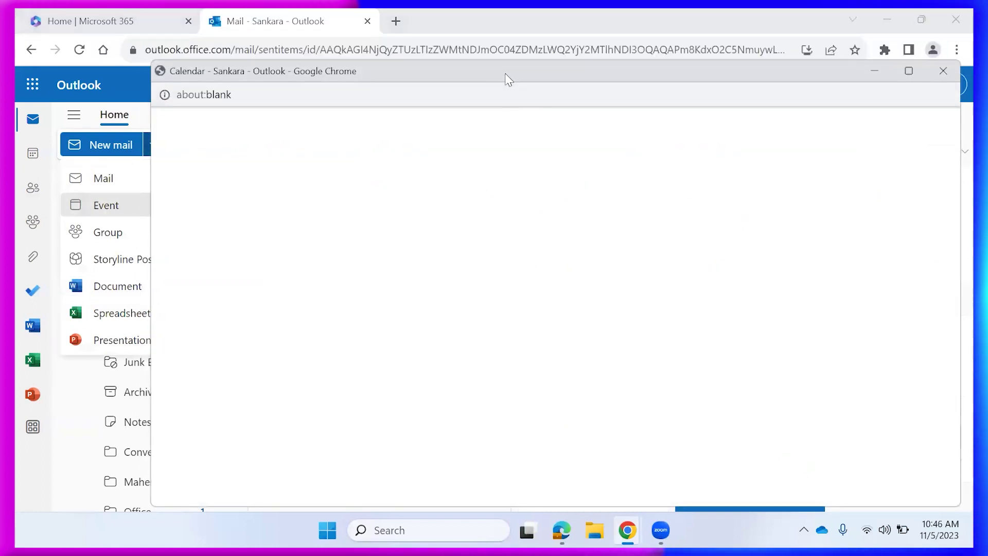
double_click(508, 76)
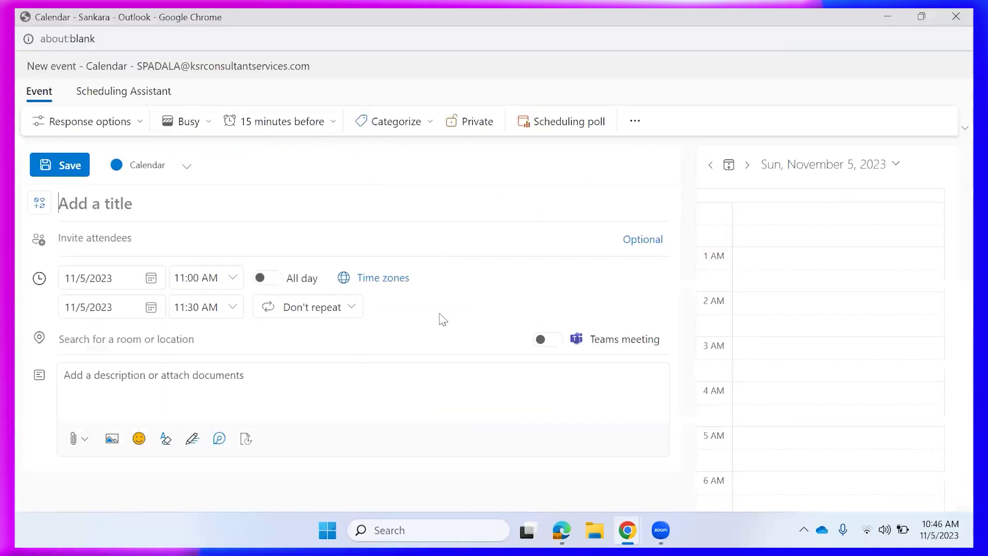
click(222, 241)
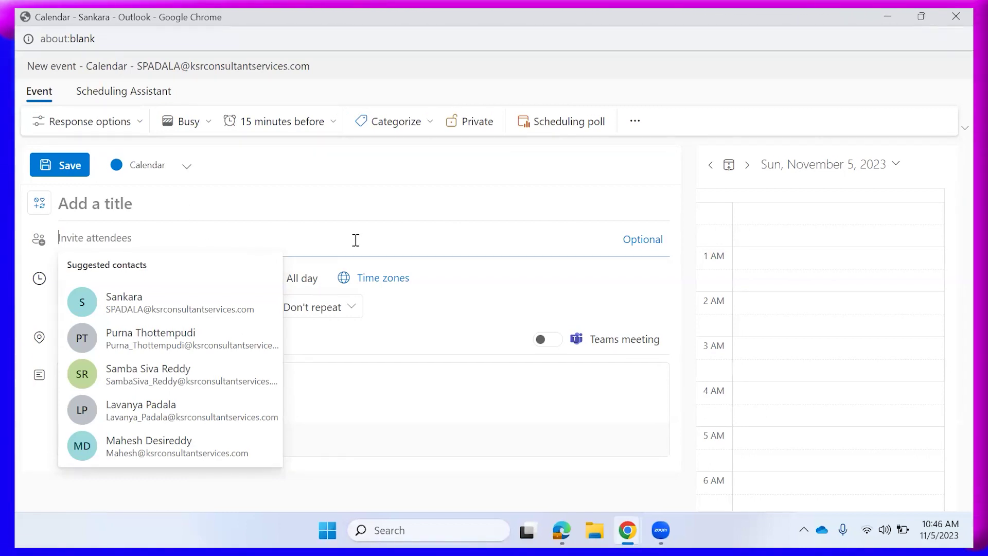
click(399, 334)
click(331, 312)
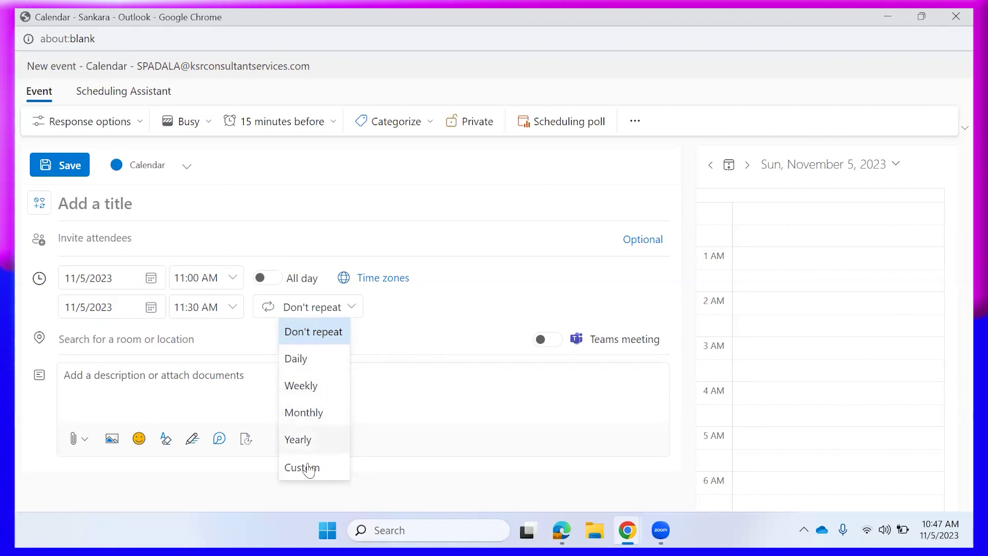
Repeat the event weekly on Sunday and Friday until Apr 28, 2024, and begin inviting attendees ('bra').
click(311, 396)
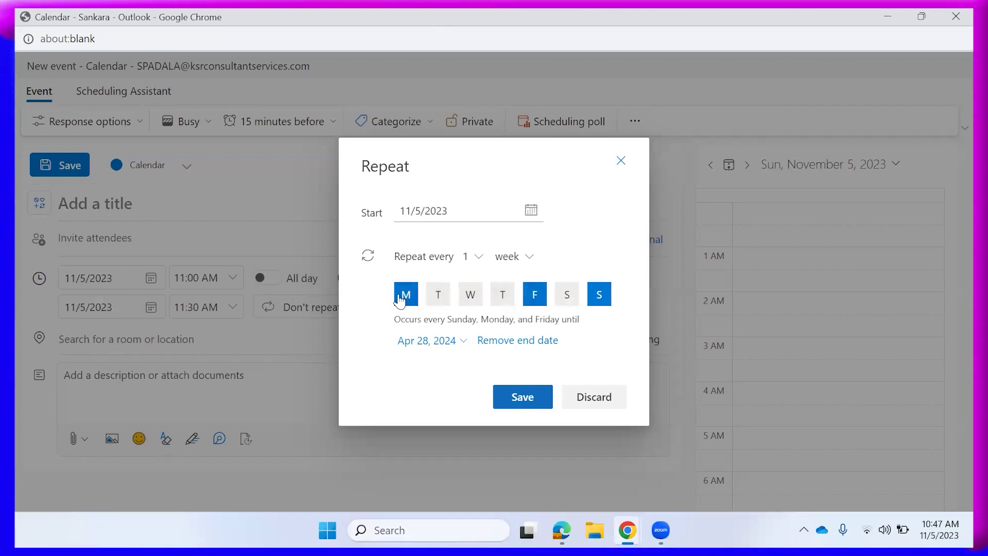
click(530, 401)
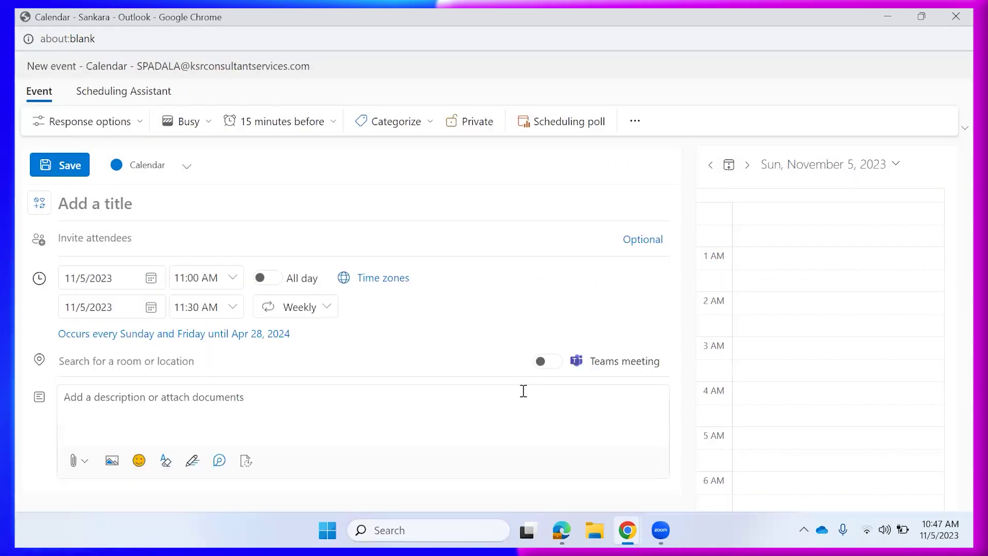
click(189, 252)
text(bra)
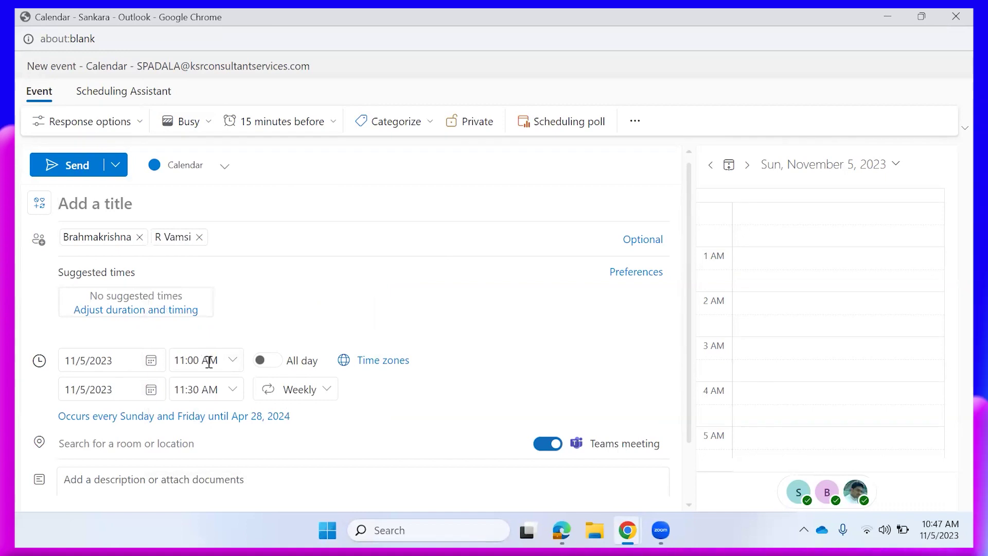
Schedule the event from 3:00 PM to 4:00 PM and add an optional-attendees field.
click(221, 362)
scroll(254, 293, down, 5)
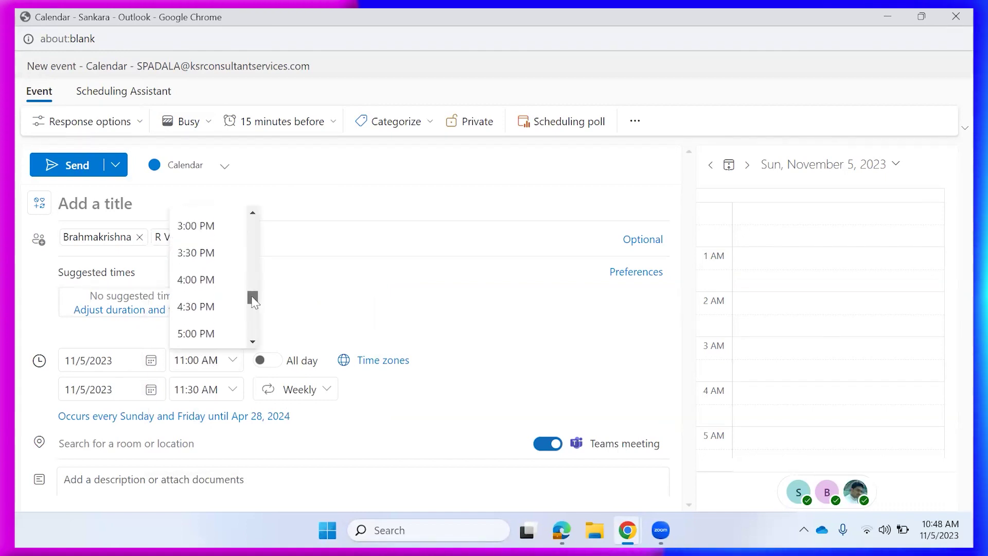
click(205, 234)
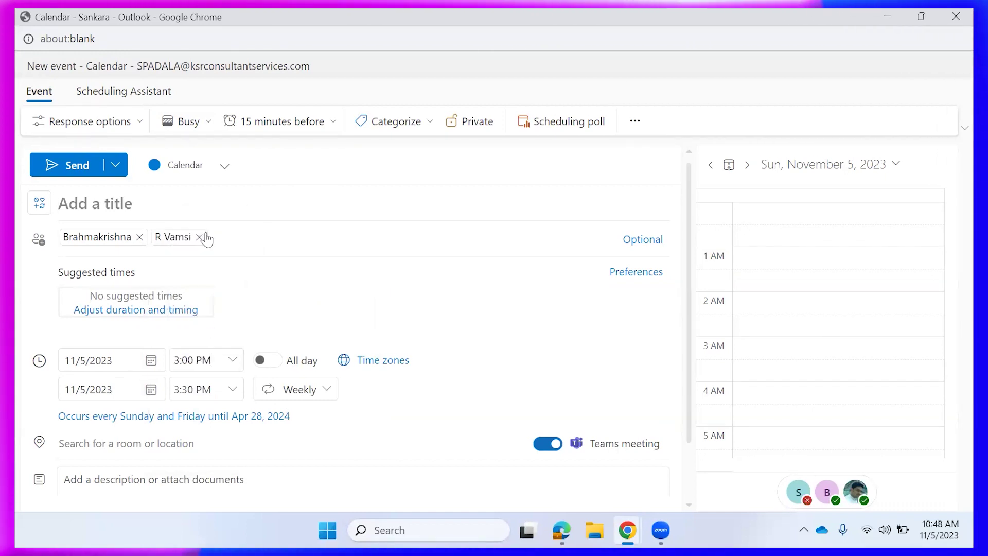
click(234, 393)
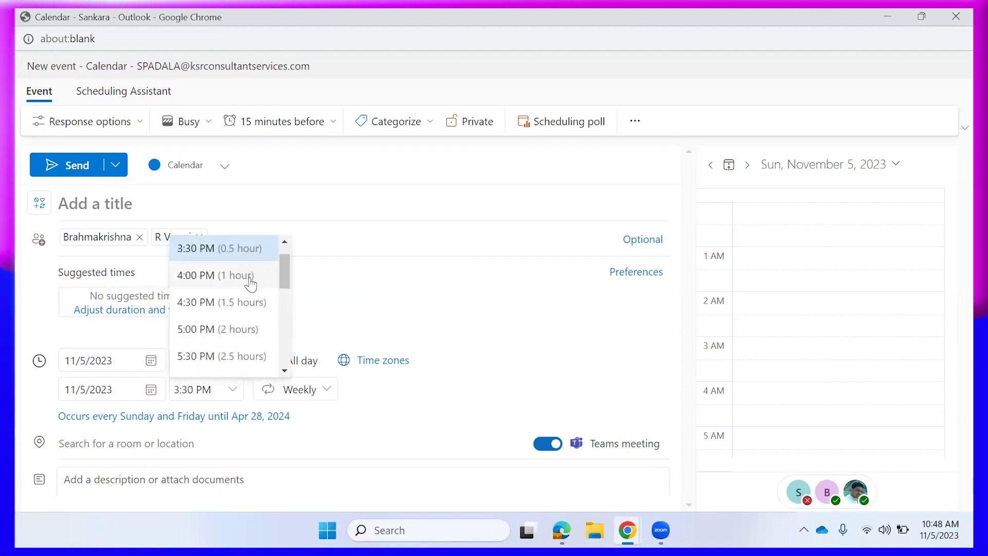
click(249, 280)
scroll(688, 394, down, 1)
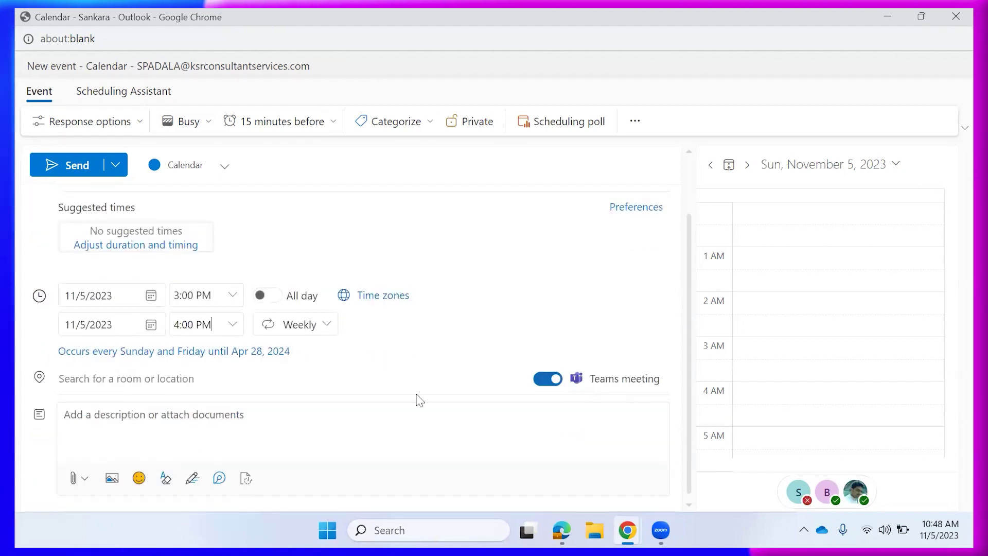
scroll(293, 369, up, 2)
click(218, 263)
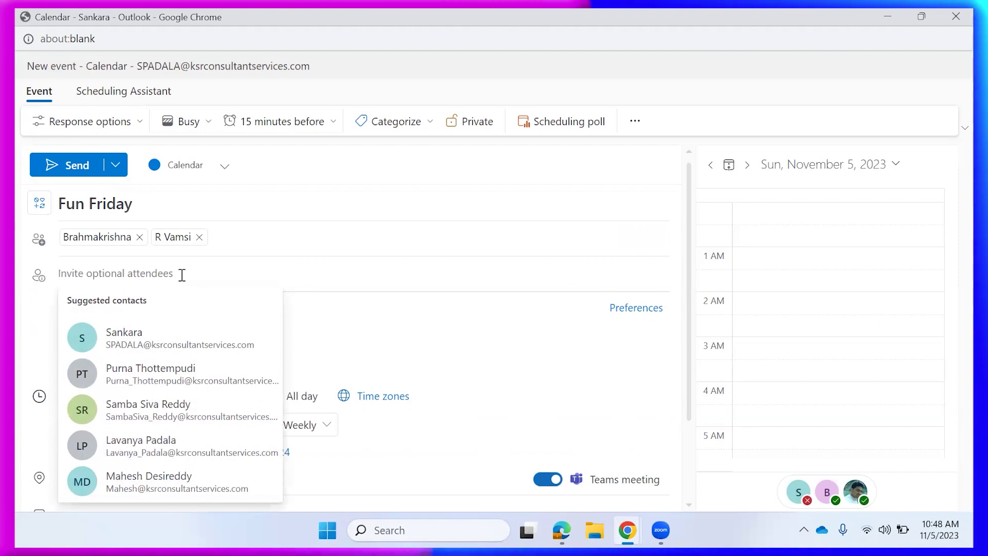
Add a colleague from suggested contacts as an optional attendee.
click(231, 238)
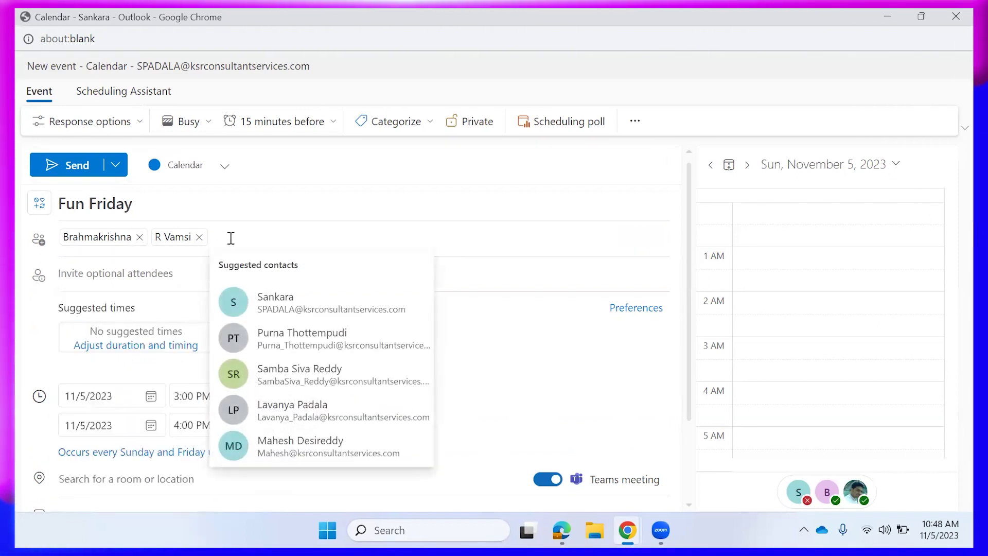
click(59, 235)
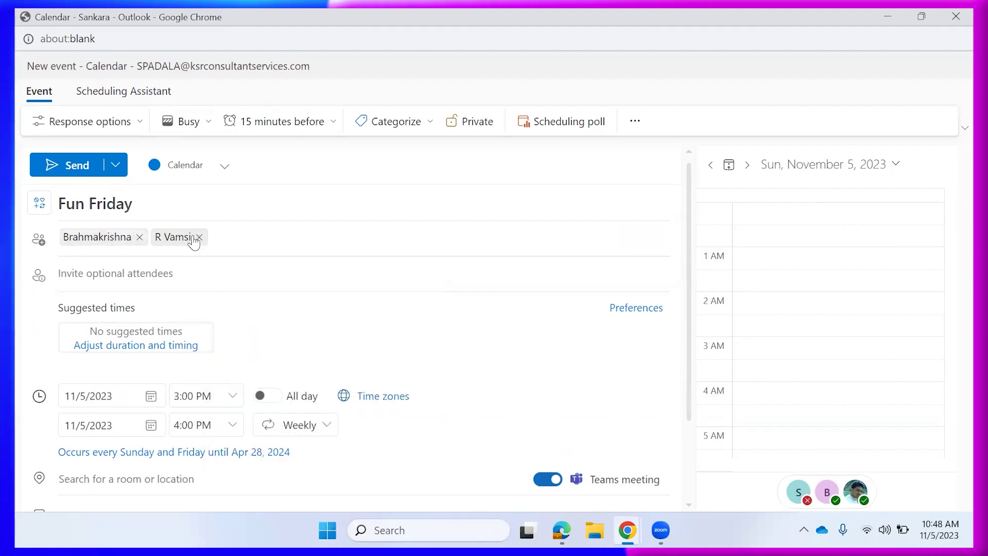
click(249, 240)
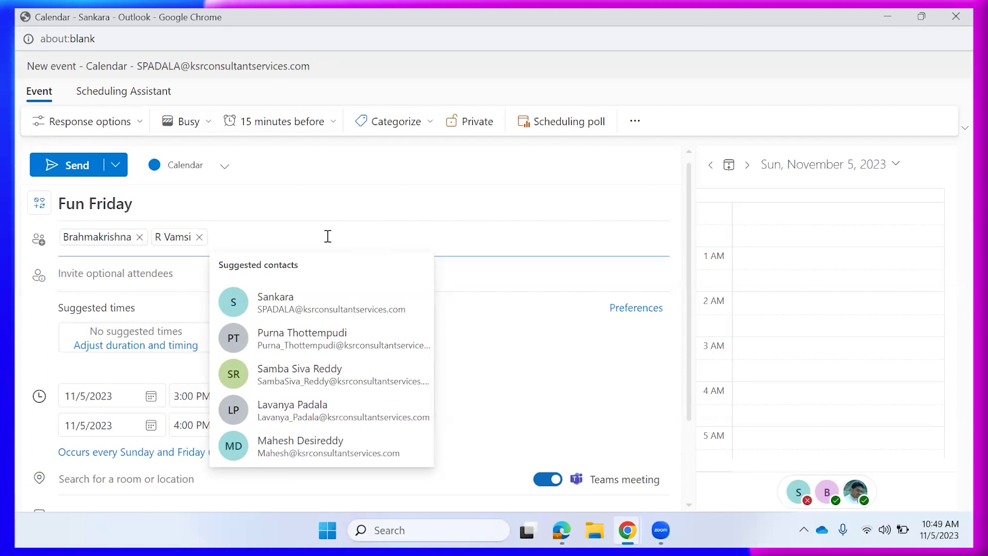
click(156, 277)
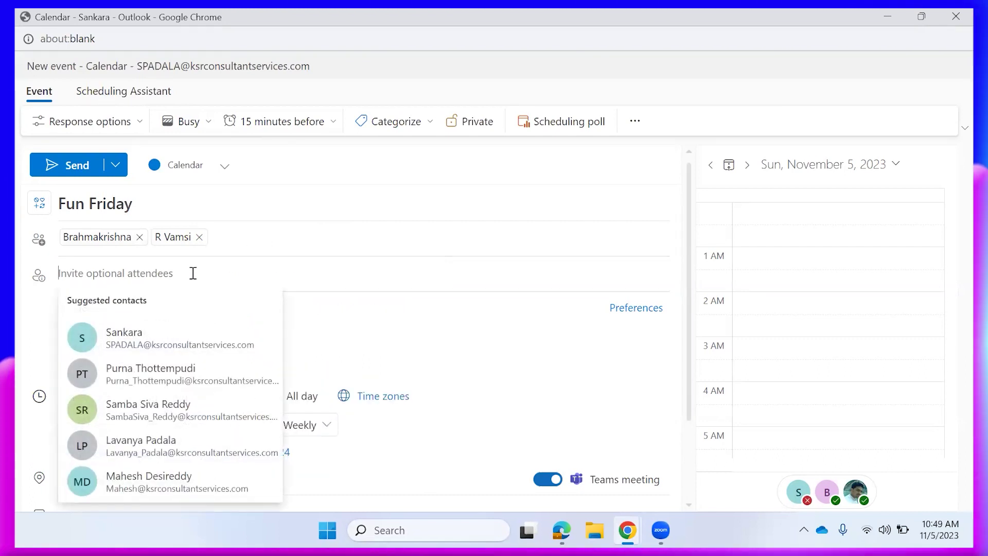
click(180, 379)
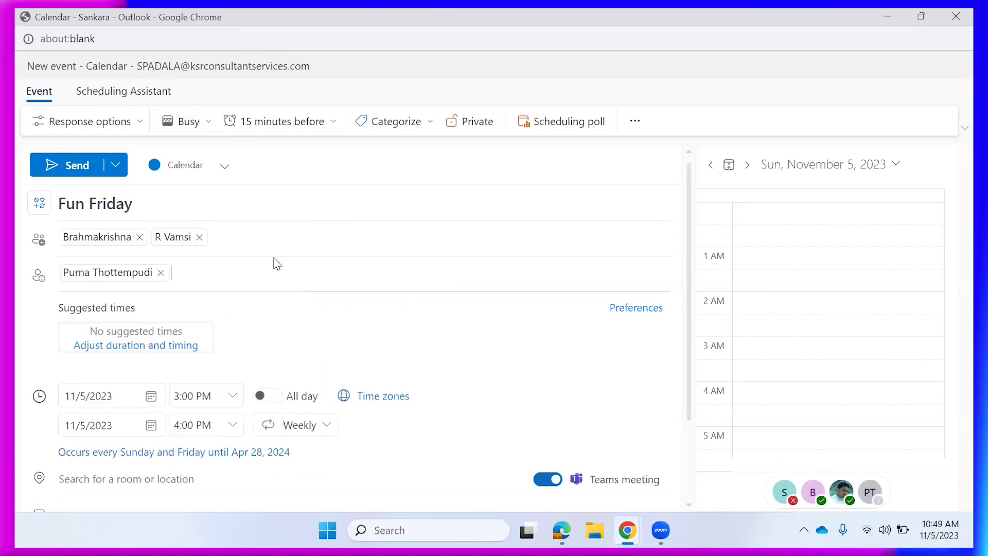
click(300, 273)
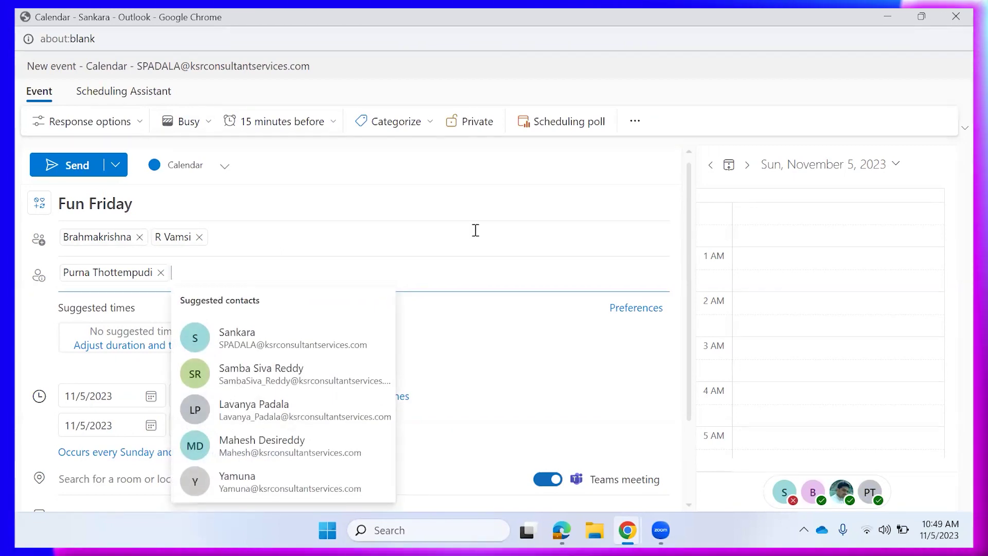
Send the Fun Friday meeting invitation.
drag(574, 170, 727, 245)
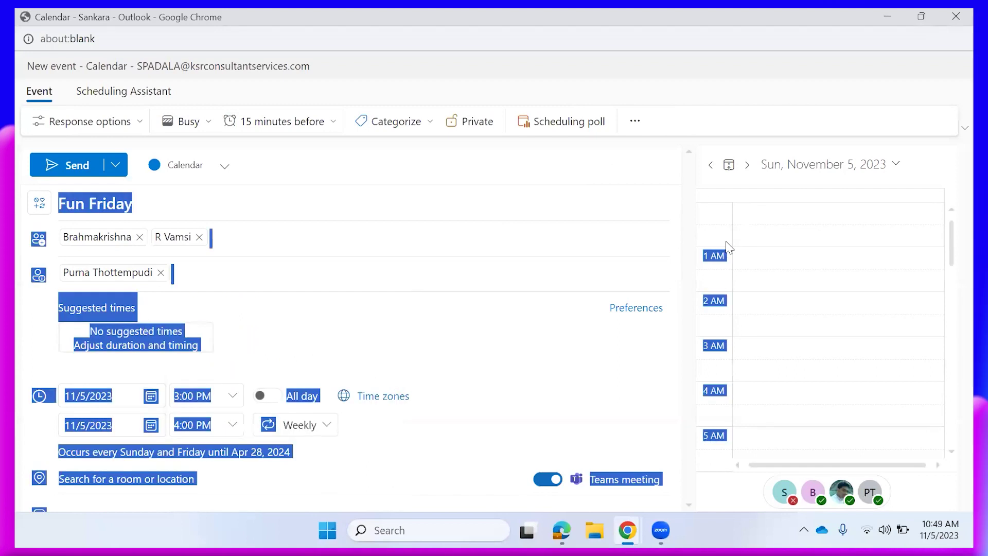
click(695, 307)
scroll(100, 192, down, 2)
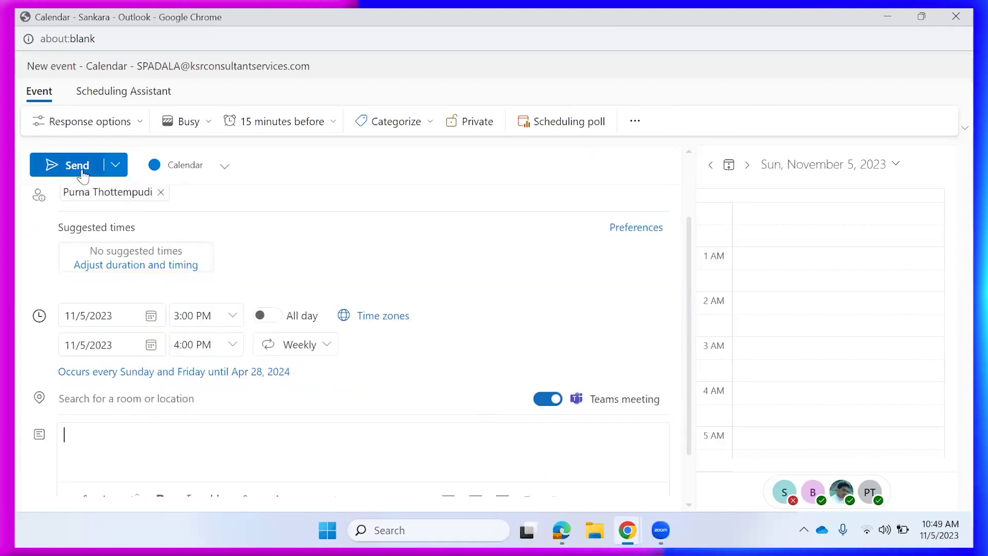
click(82, 172)
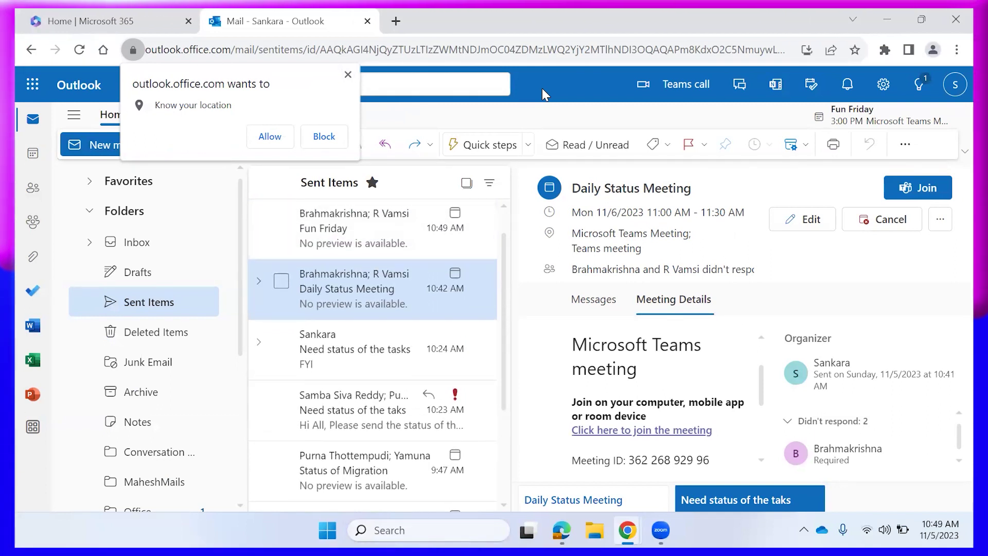
Dismiss the location permission request and open the Fun Friday invitation in Sent Items.
click(348, 76)
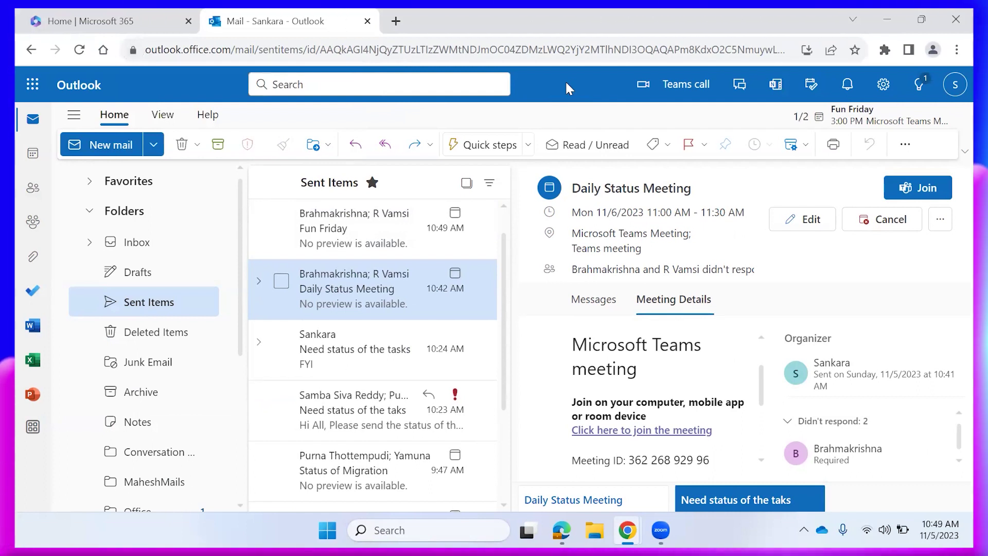
click(334, 244)
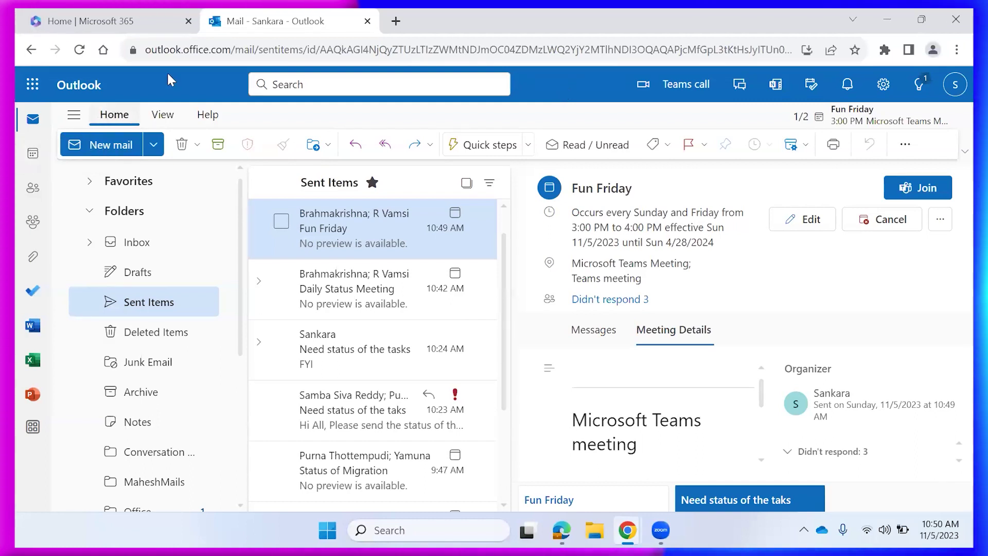
Switch to the Calendar's November 2023 month view showing the Fun Friday events.
click(33, 155)
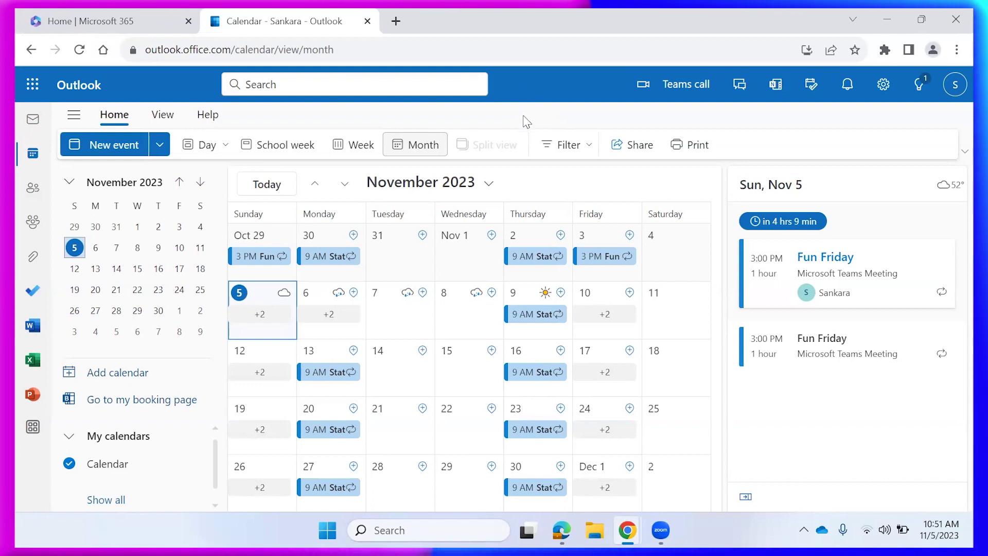
click(33, 118)
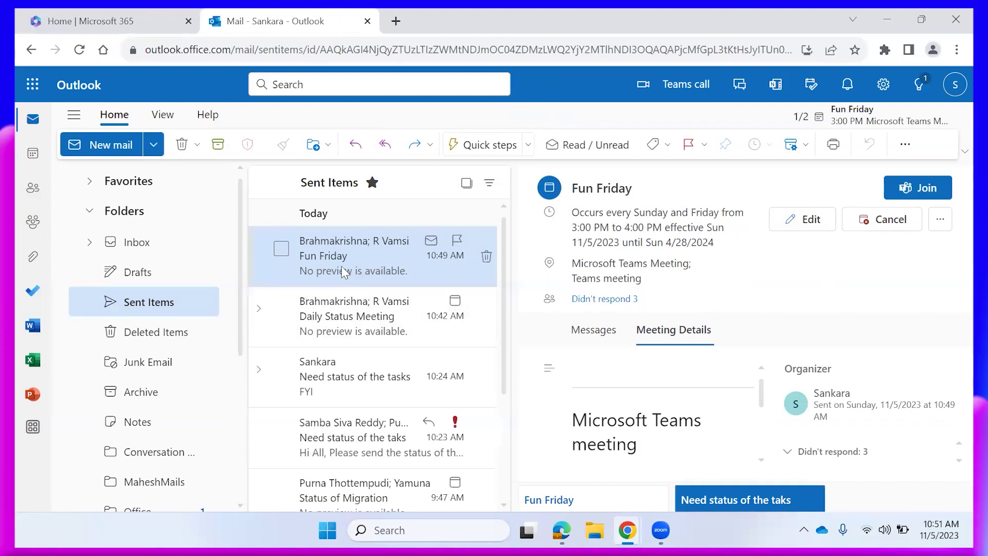
click(354, 320)
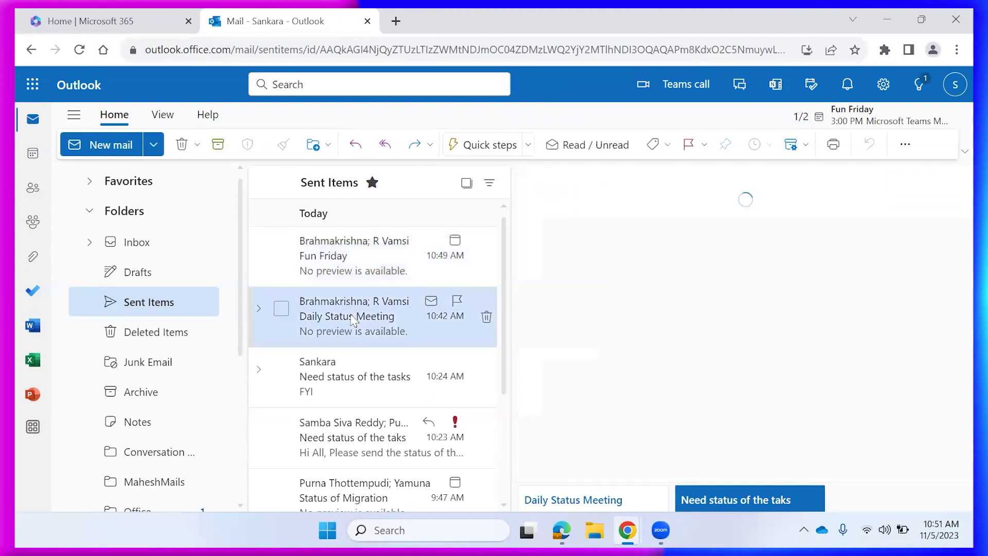
click(358, 257)
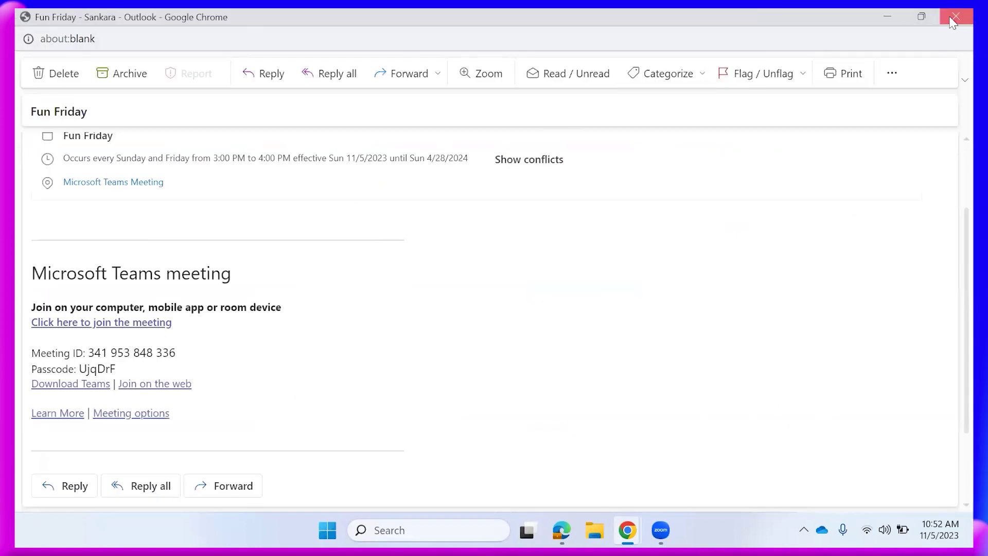
click(954, 17)
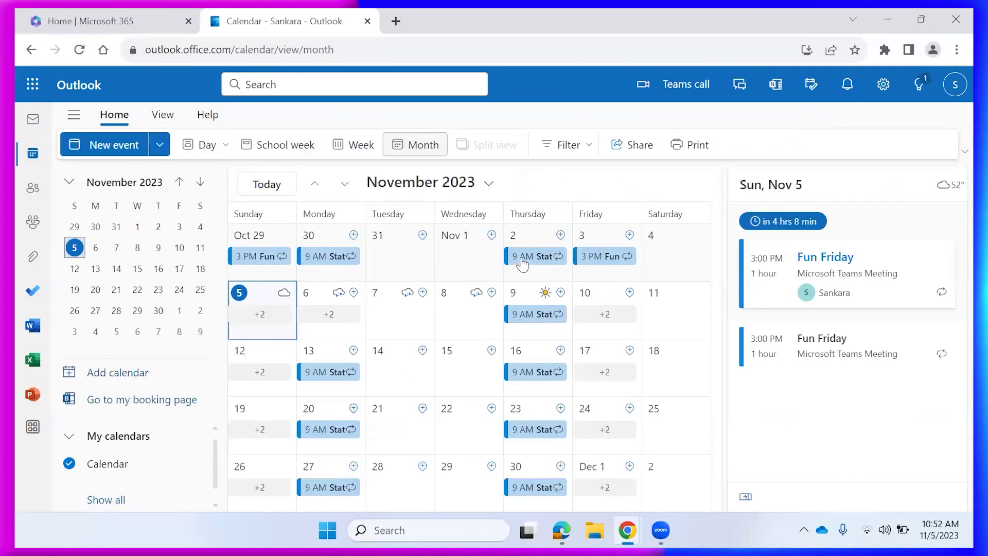
click(523, 259)
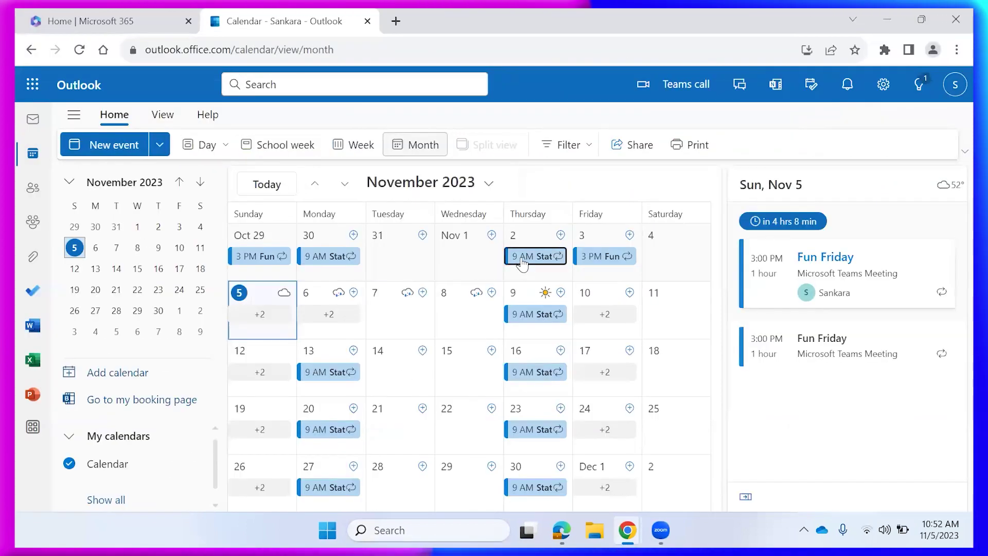
click(740, 333)
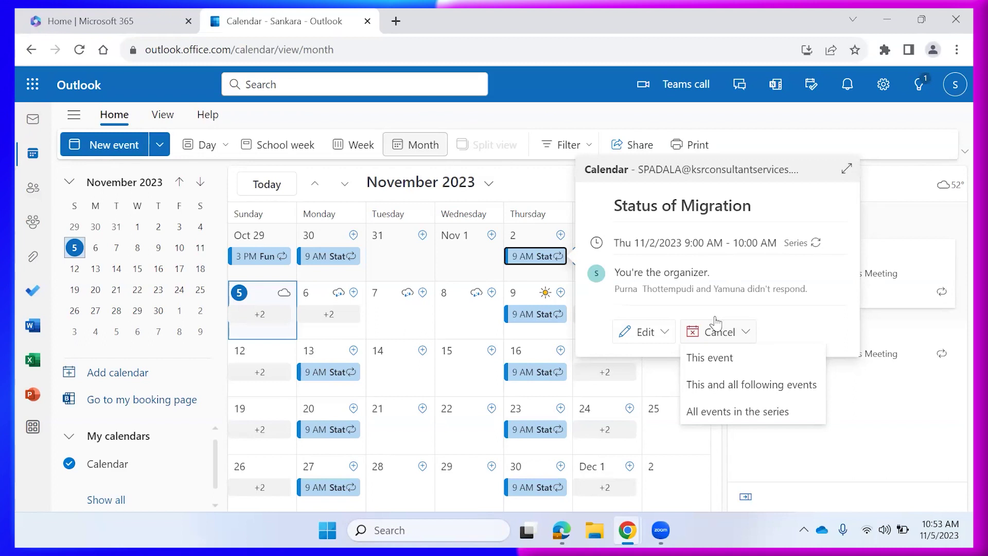
click(615, 273)
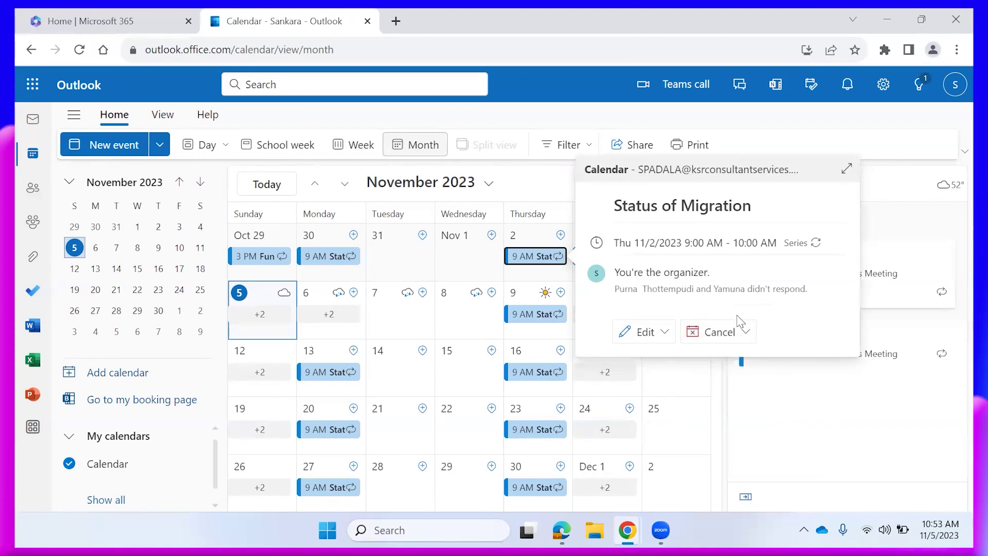
click(358, 211)
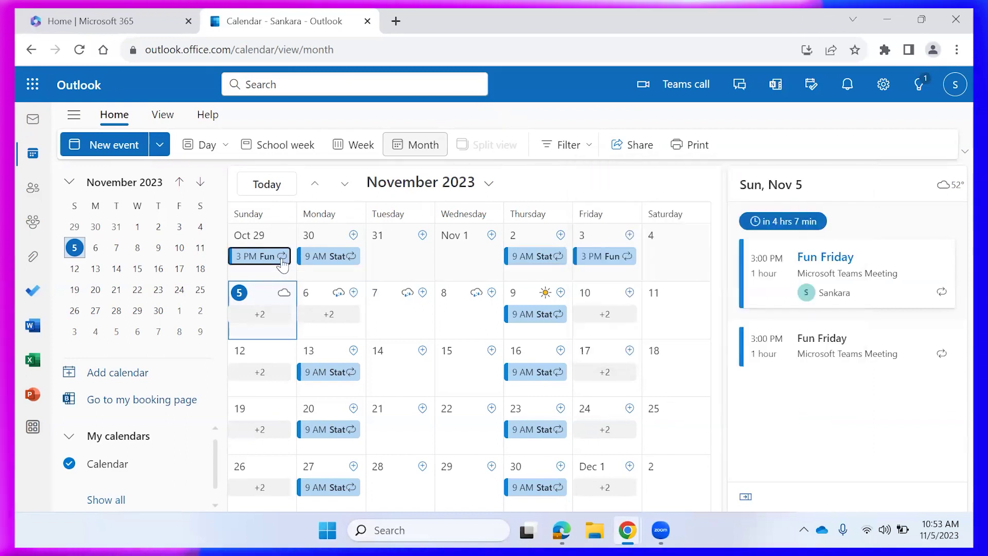
Cancel only the Oct 29 Fun Friday occurrence, notify attendees, and return to Mail.
click(282, 257)
click(468, 379)
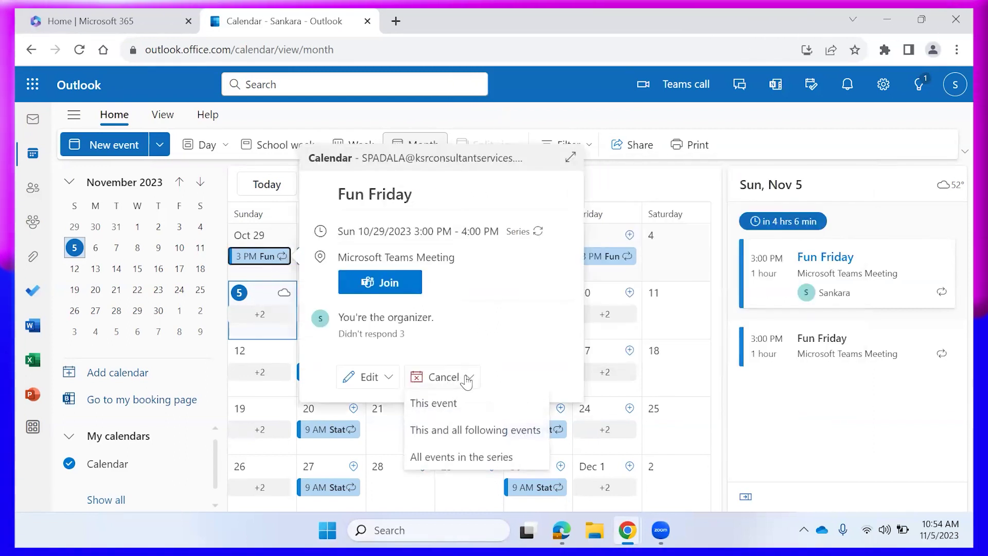
click(443, 411)
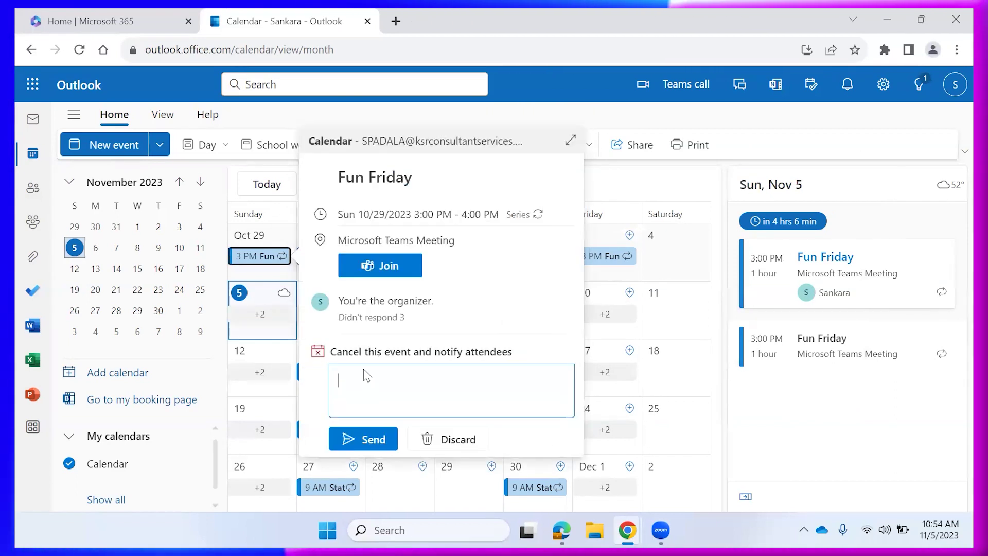
click(370, 439)
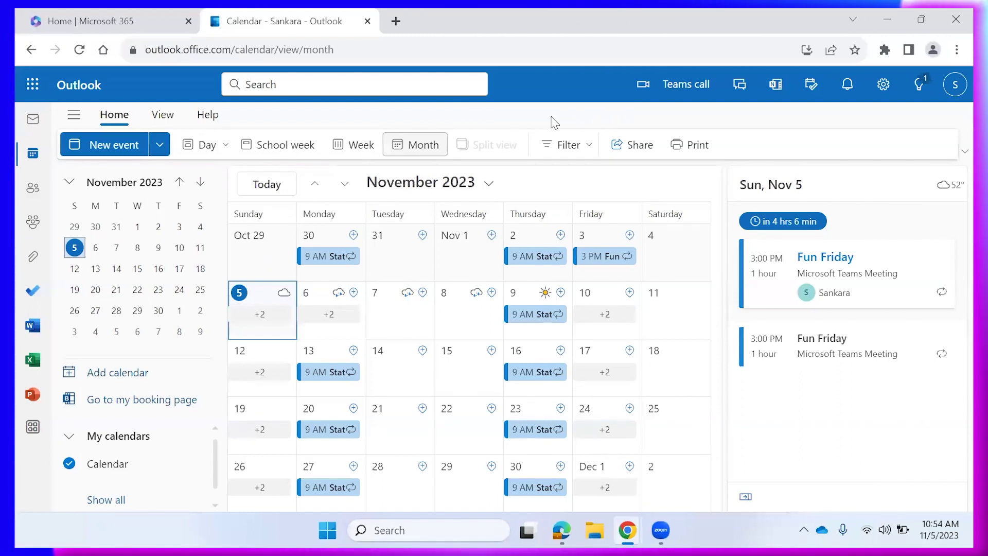
click(33, 120)
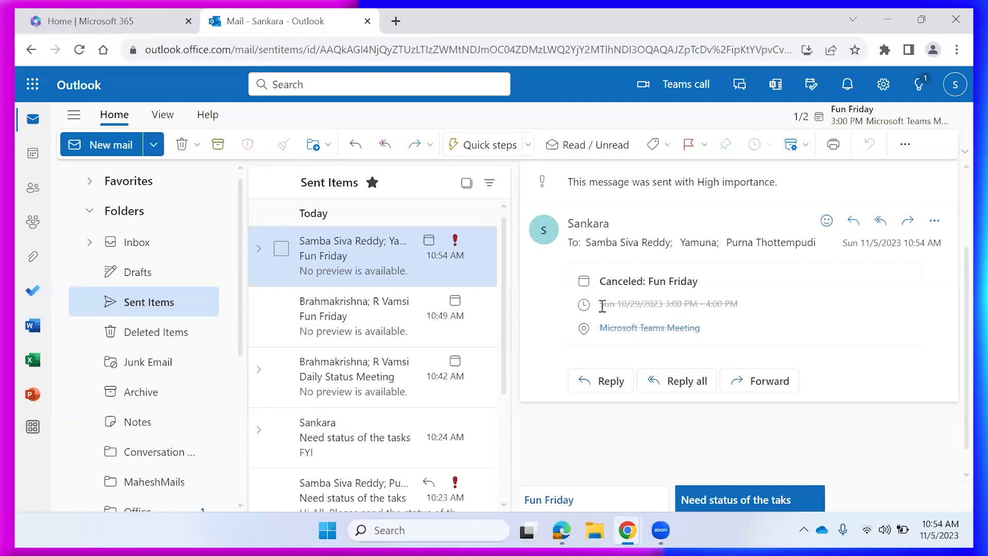
triple_click(602, 306)
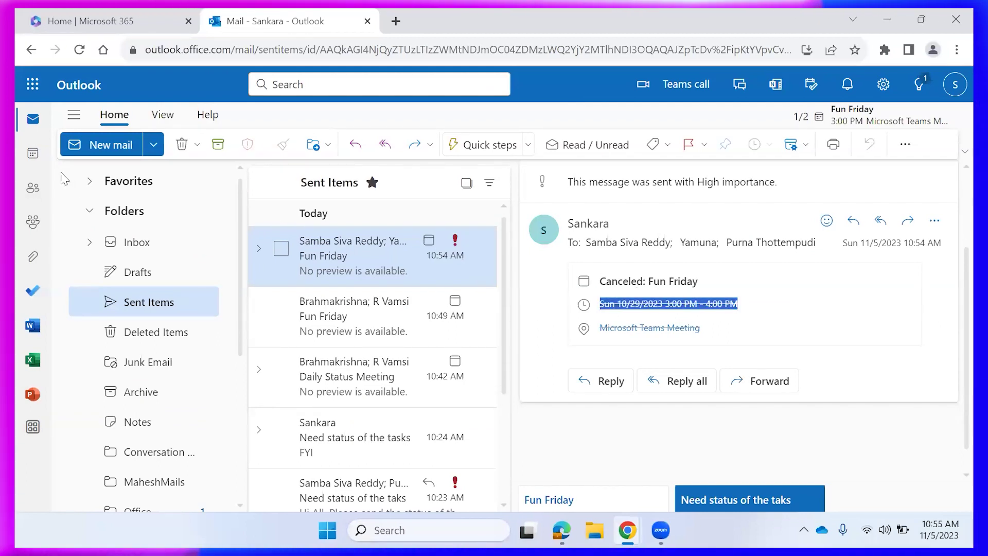
click(36, 158)
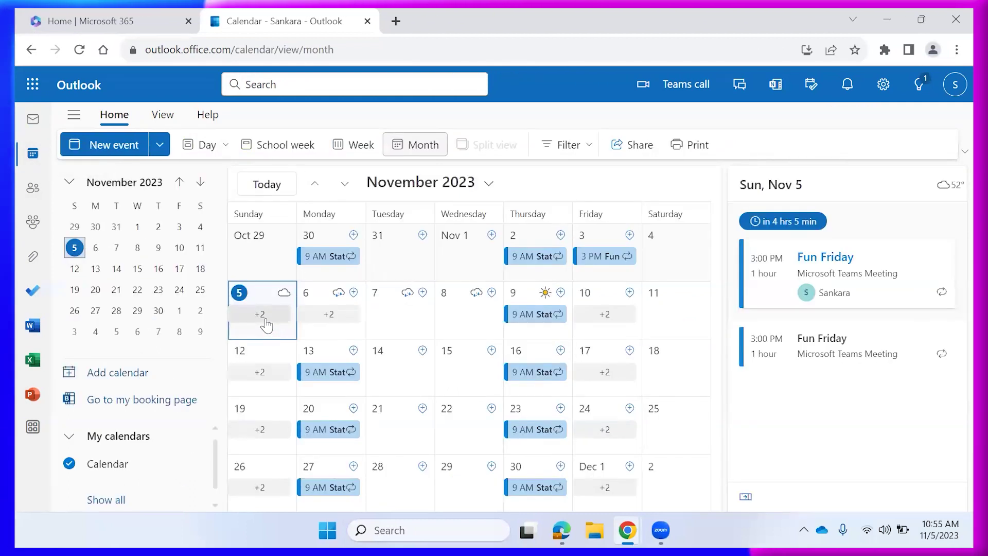
Cancel the entire Fun Friday series from Nov 3 and send the cancellation.
click(616, 259)
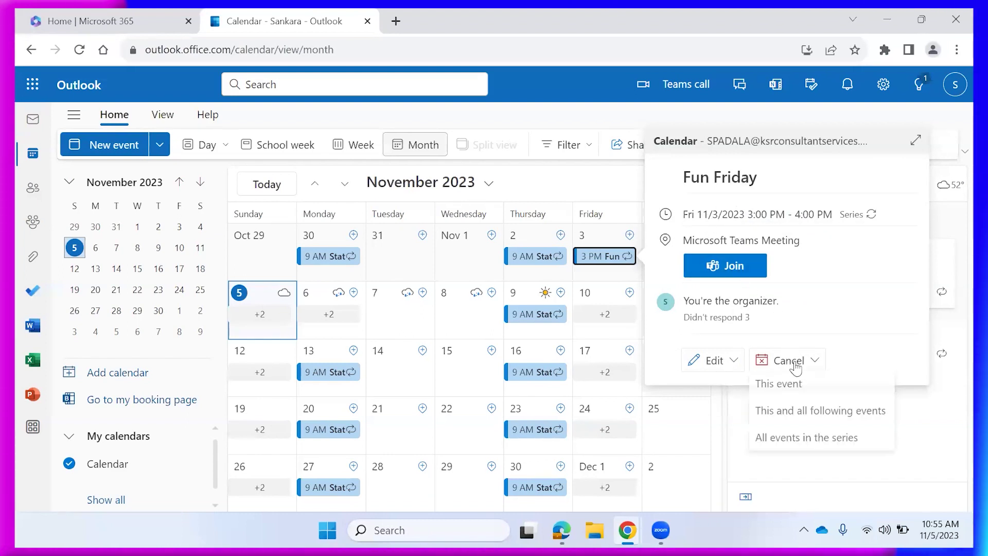
click(804, 441)
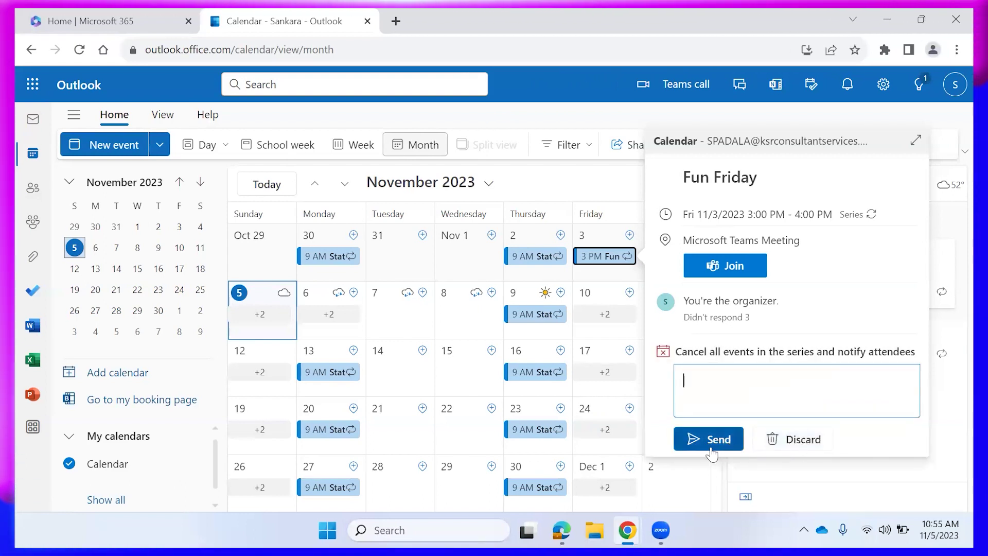
click(710, 442)
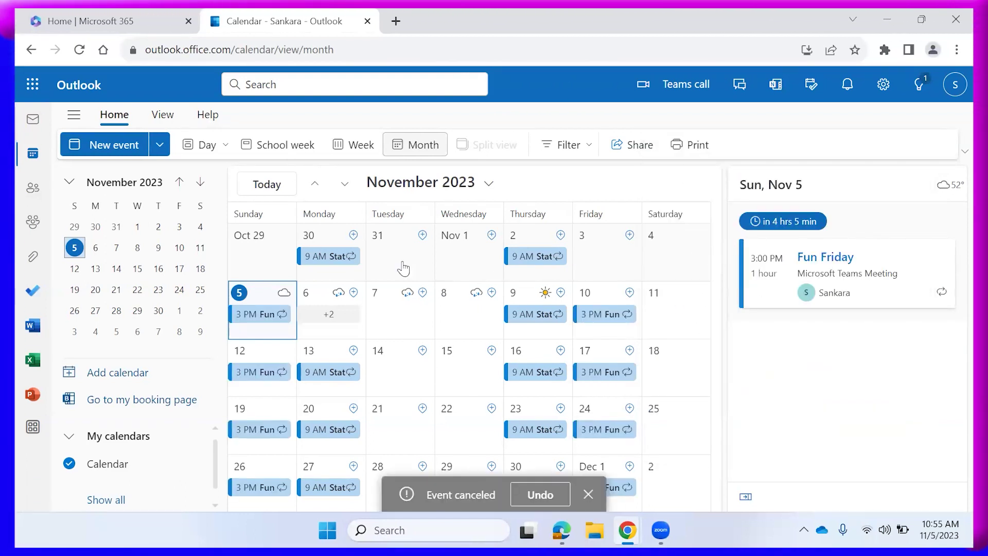
click(256, 257)
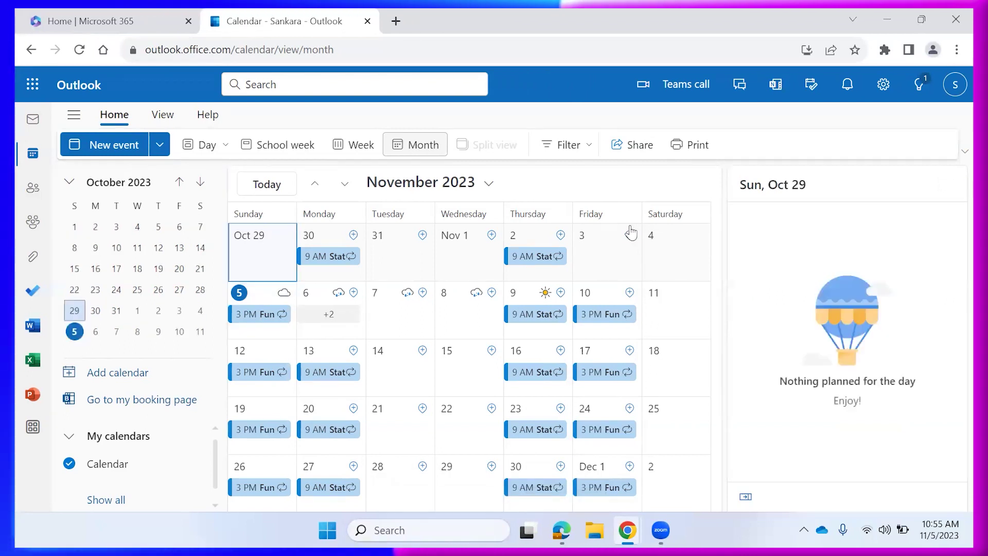
Cancel the remaining Fun Friday series on Nov 10, discarding an accidental new Oct 29 event.
click(621, 320)
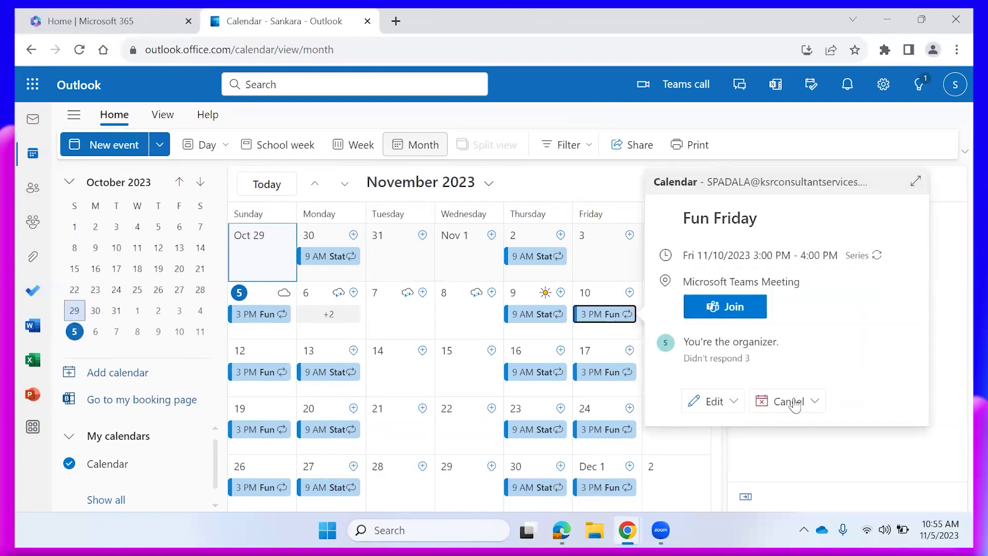
click(804, 481)
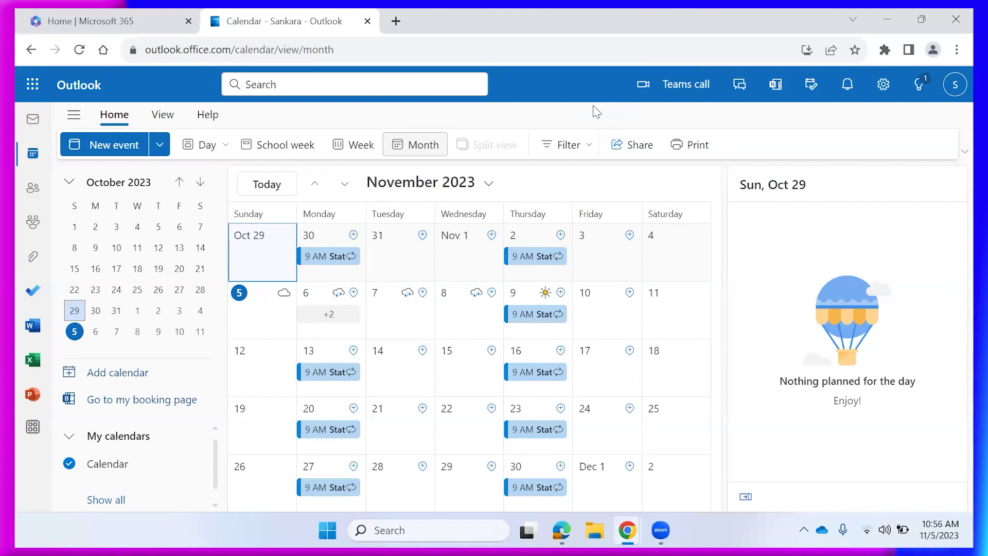
double_click(259, 267)
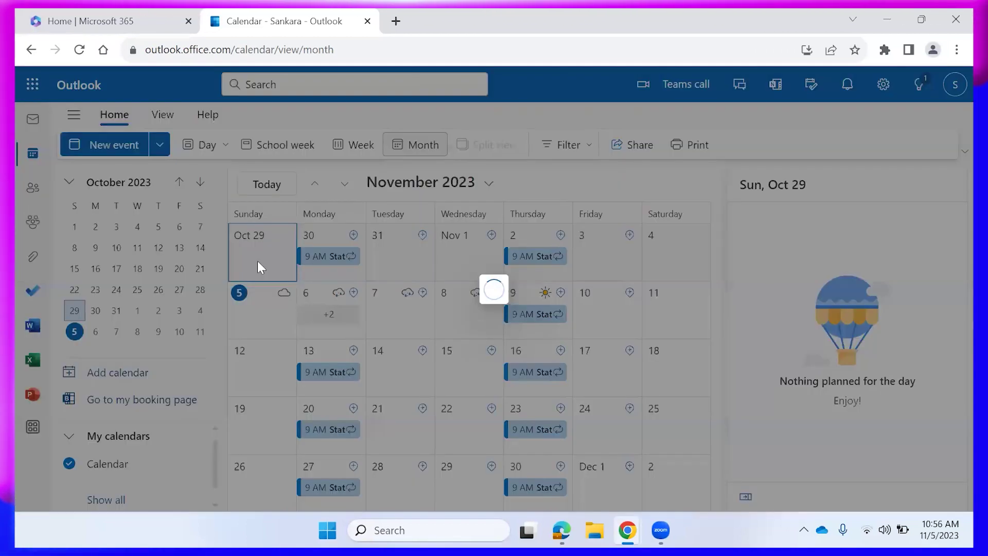
key(Escape)
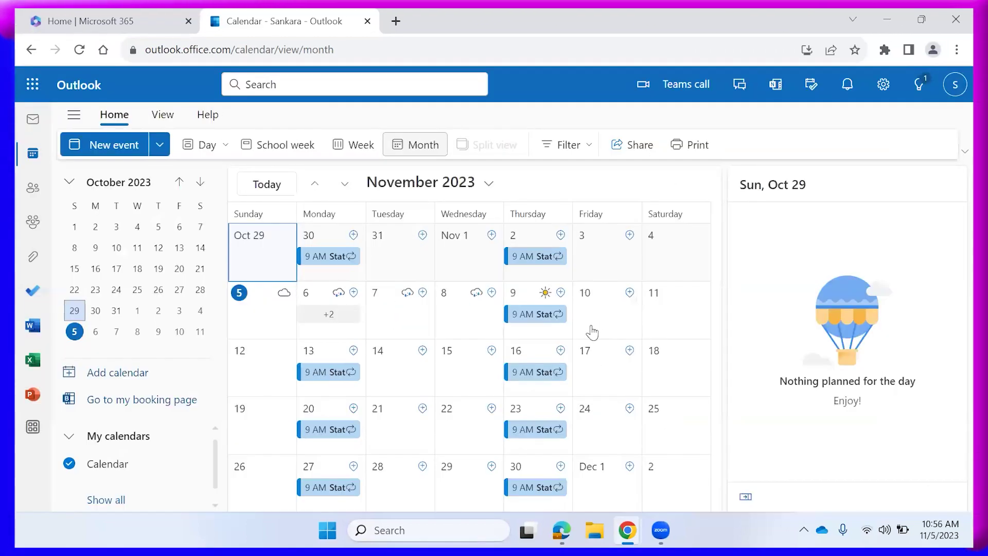
click(591, 331)
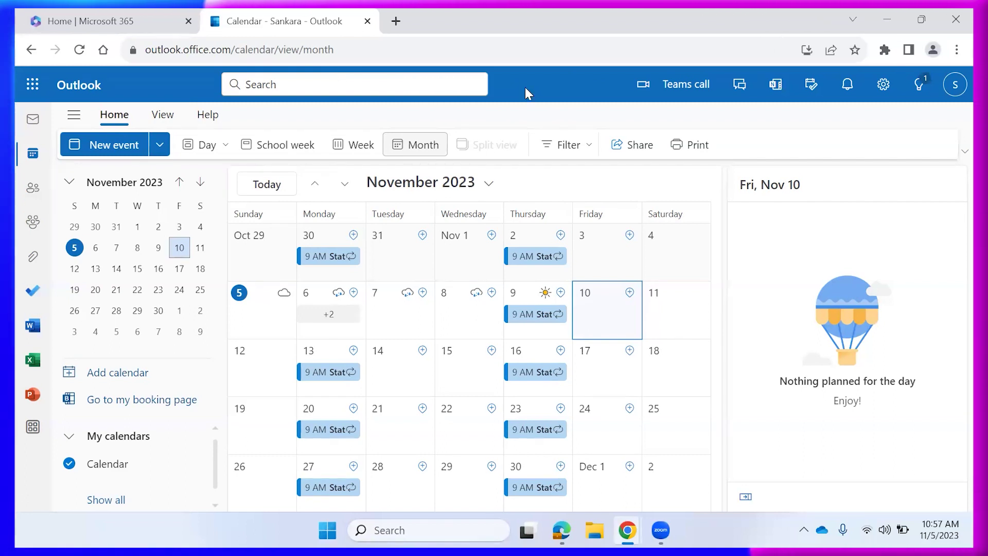
mouse_move(660, 530)
mouse_move(627, 530)
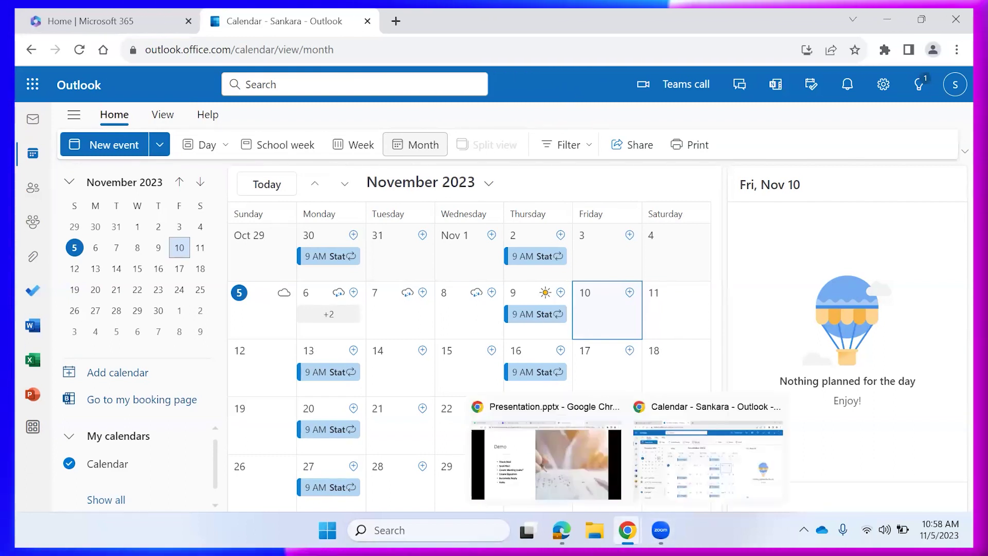
click(563, 473)
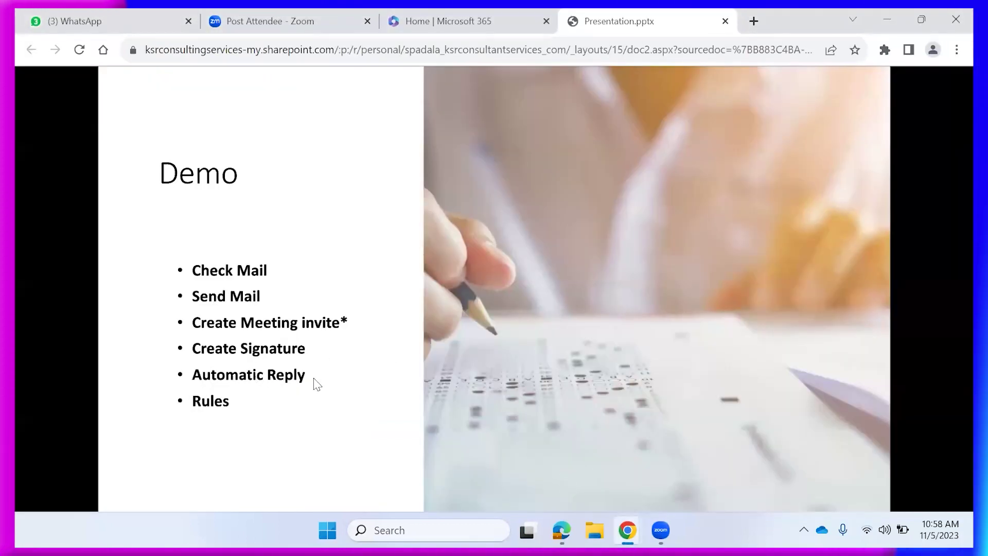
mouse_move(627, 530)
click(688, 472)
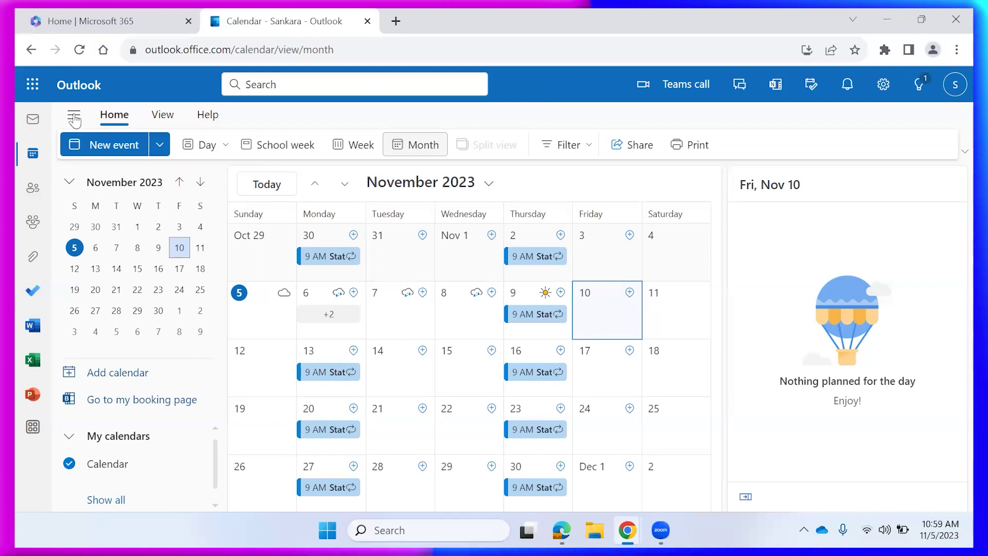
click(33, 120)
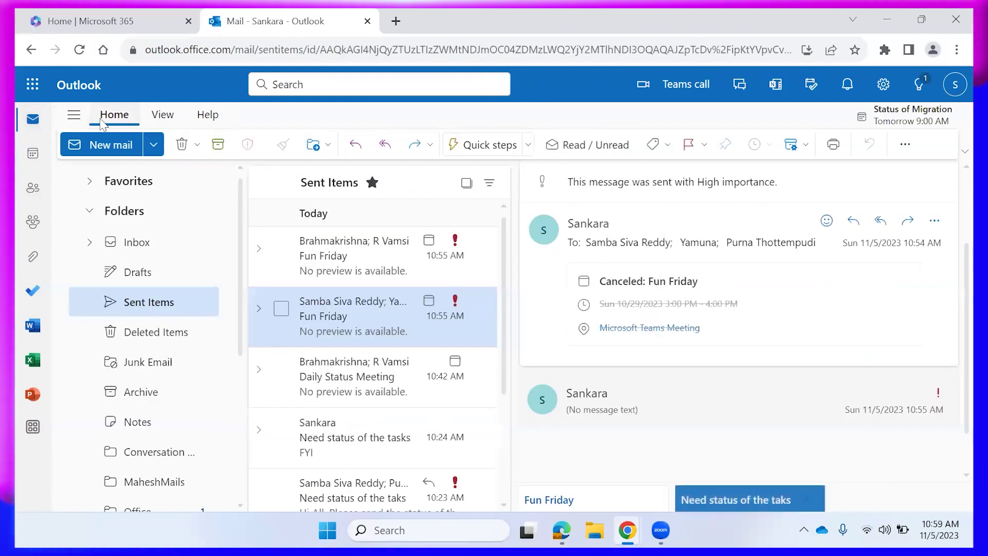
Turn on automatic replies in mail settings and restrict them to a time period.
click(164, 115)
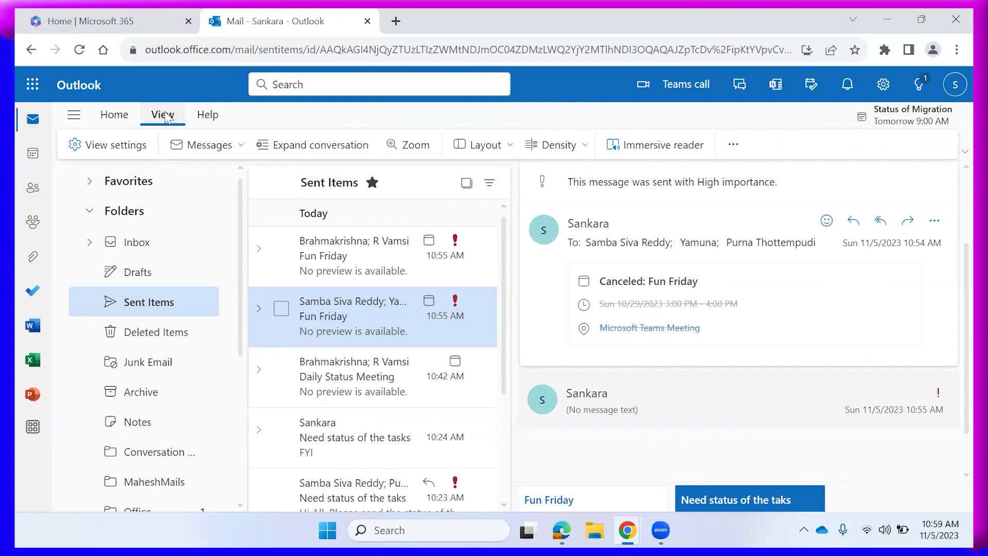
click(127, 151)
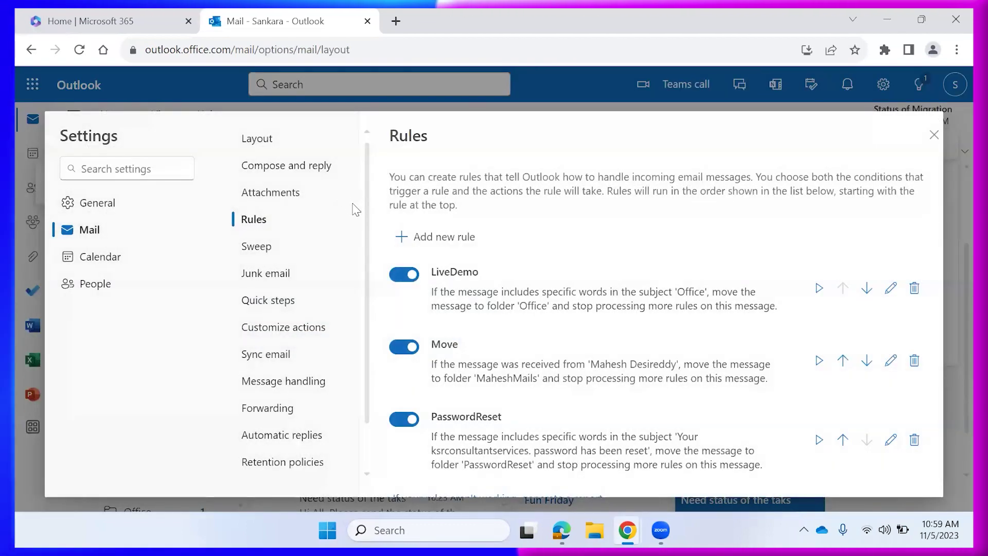
scroll(347, 296, down, 1)
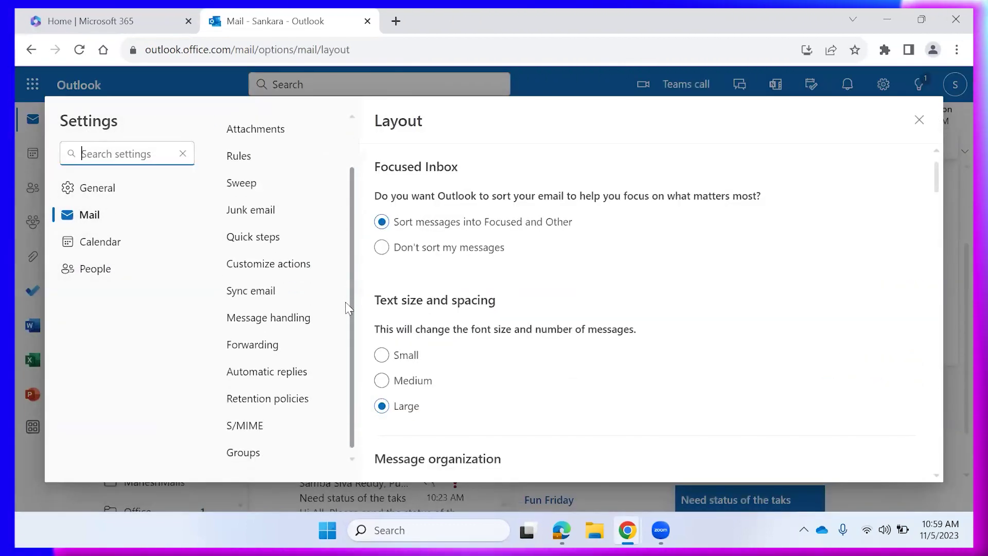
click(297, 376)
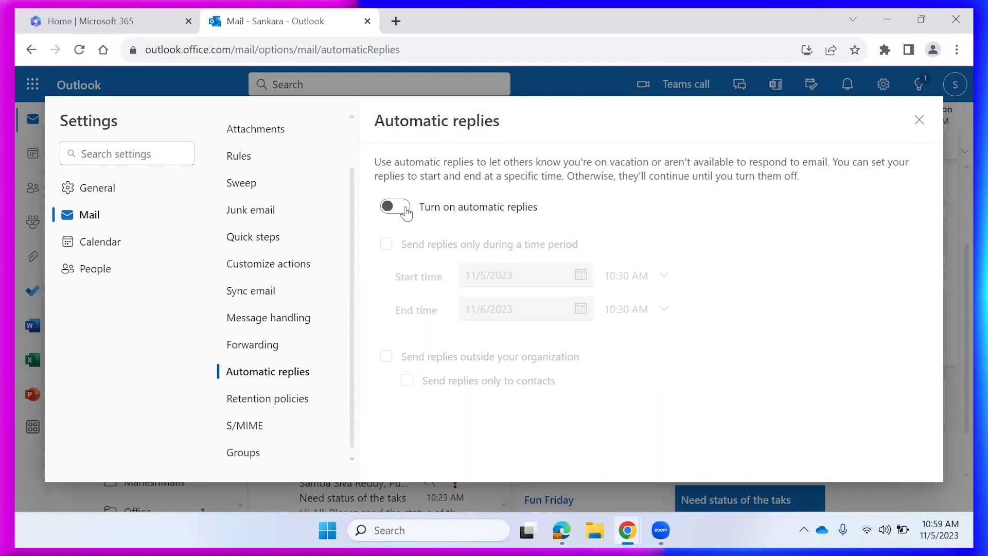
click(405, 210)
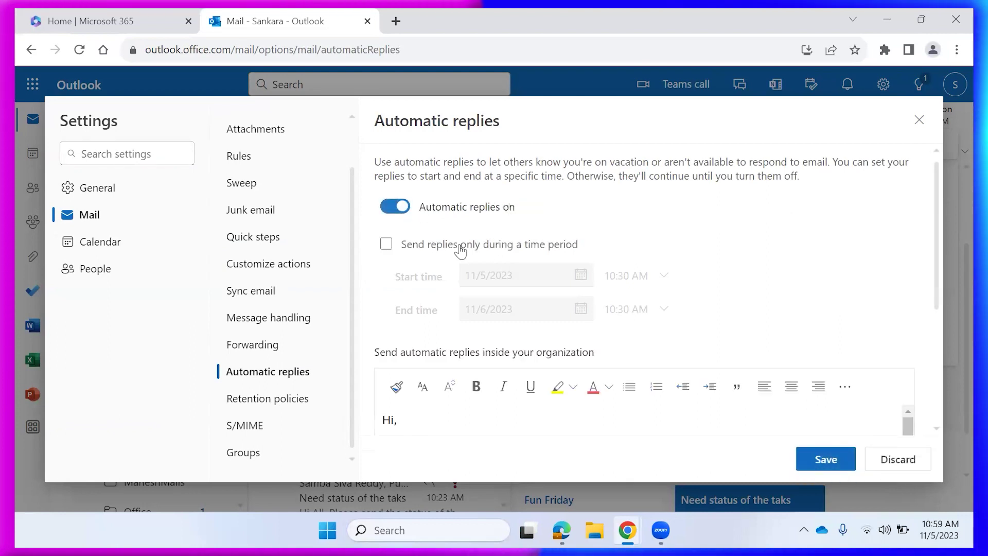
click(386, 245)
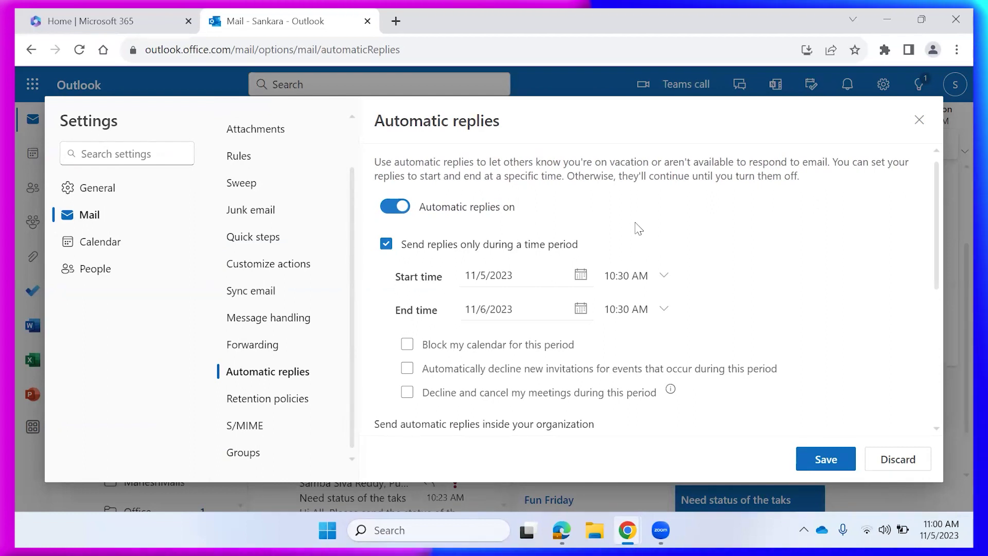
Schedule automatic replies to start 11/5/2023 12:00 AM and end 11/7/2023 11:30 PM.
click(582, 276)
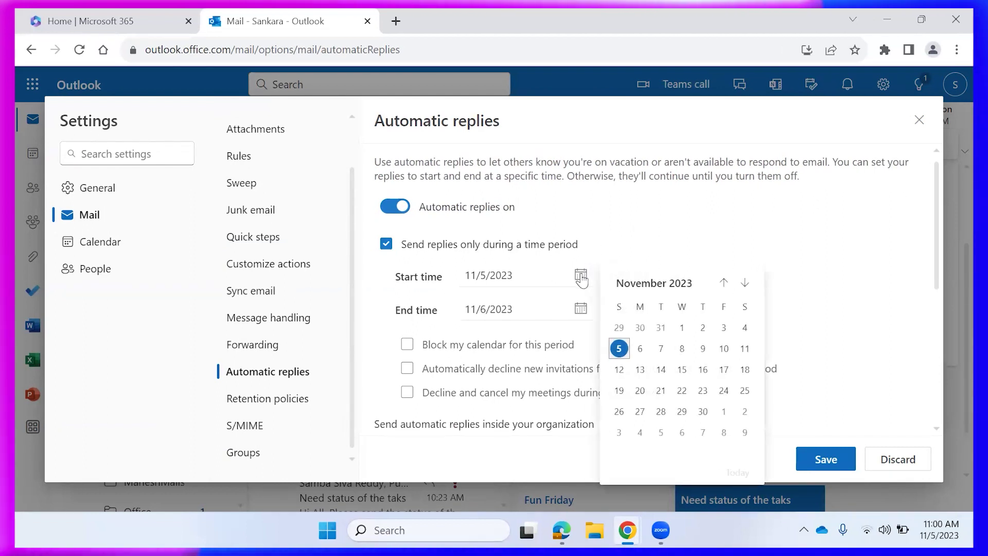
click(642, 346)
drag(684, 356, 682, 312)
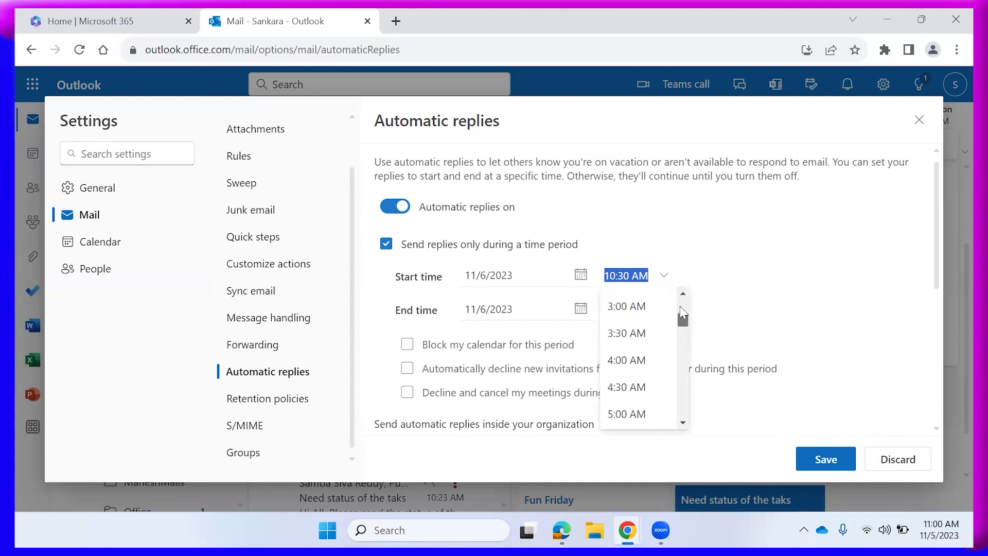
click(636, 302)
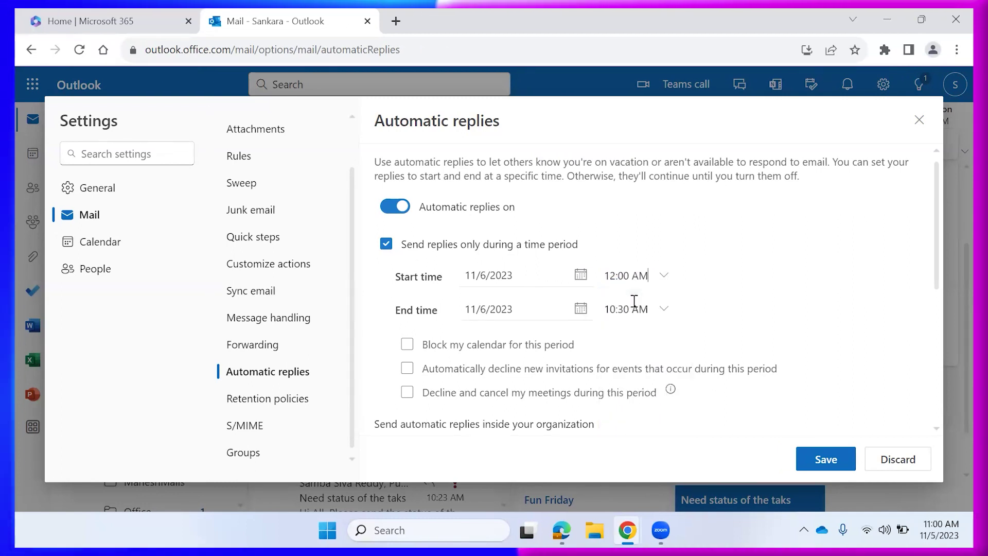
click(579, 309)
click(523, 192)
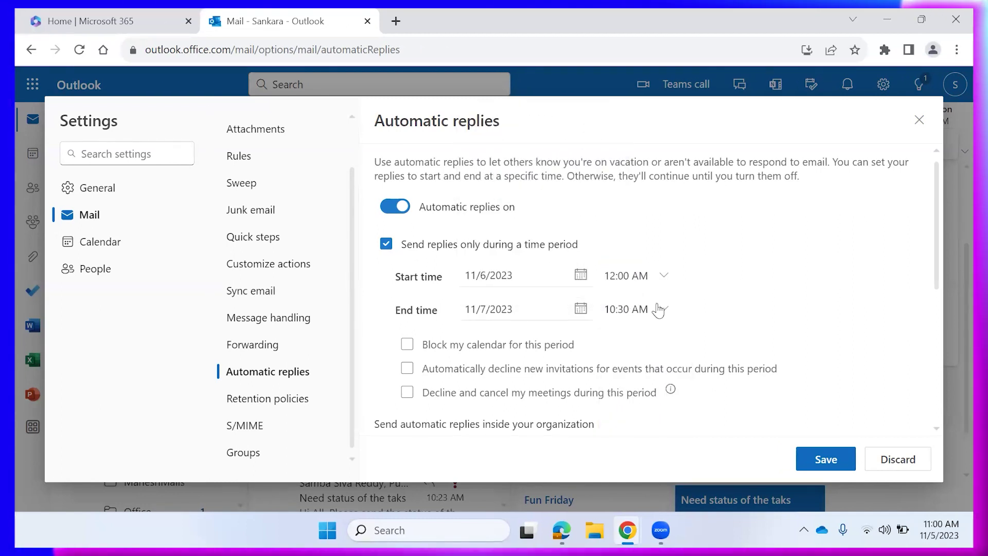
click(665, 310)
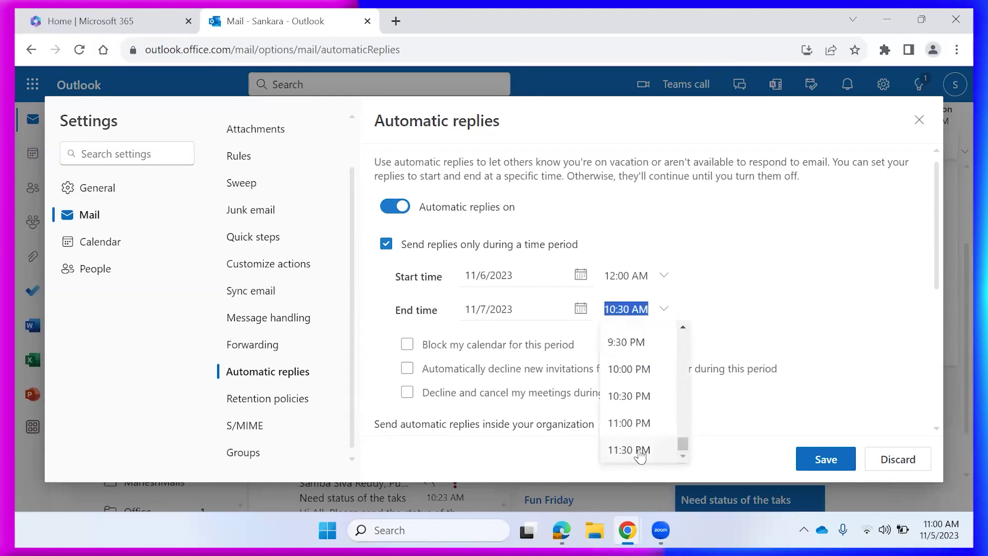
click(638, 451)
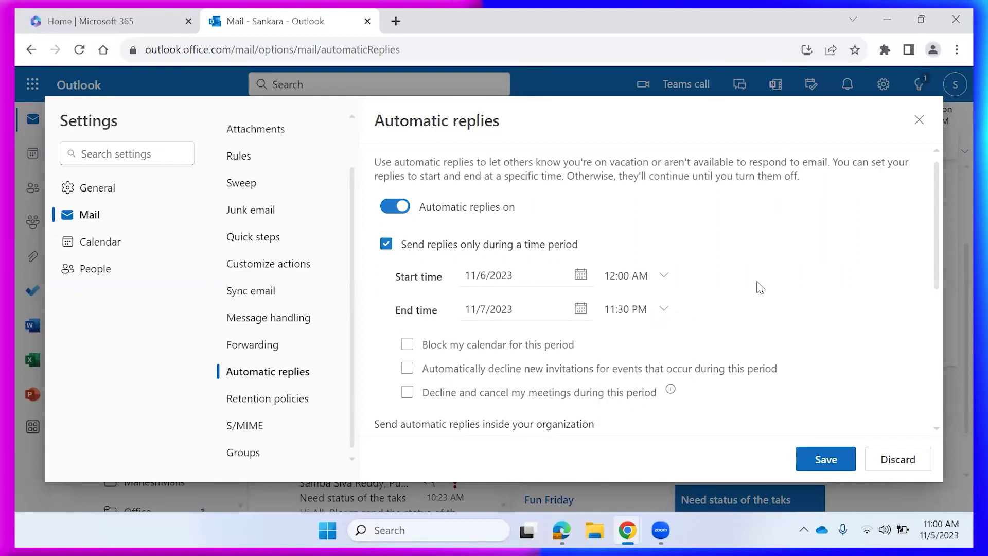
click(579, 274)
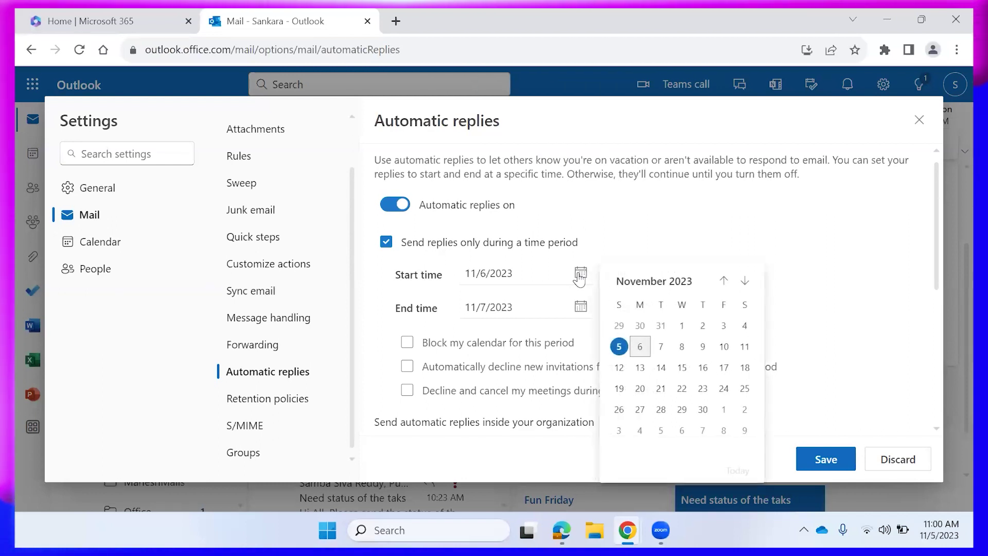
click(619, 347)
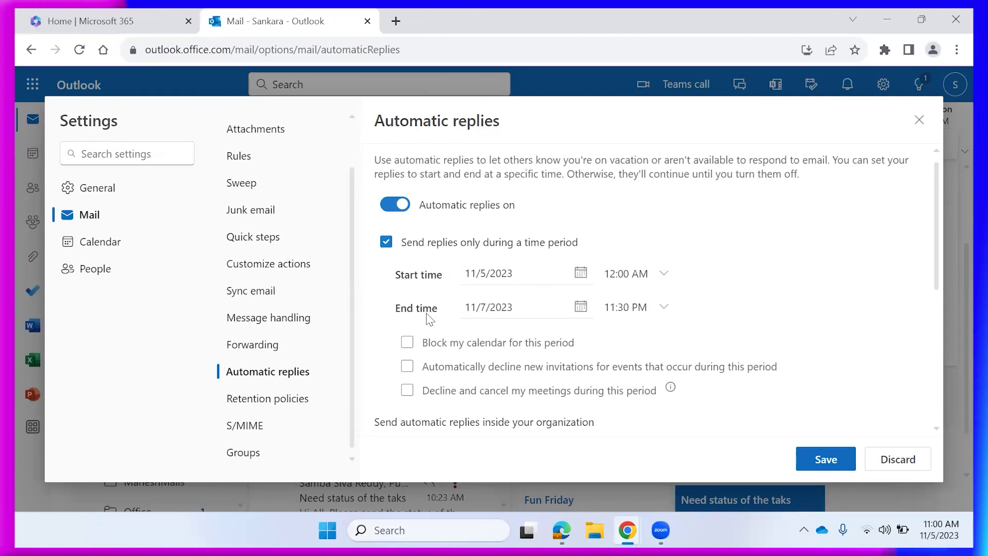
scroll(921, 278, down, 3)
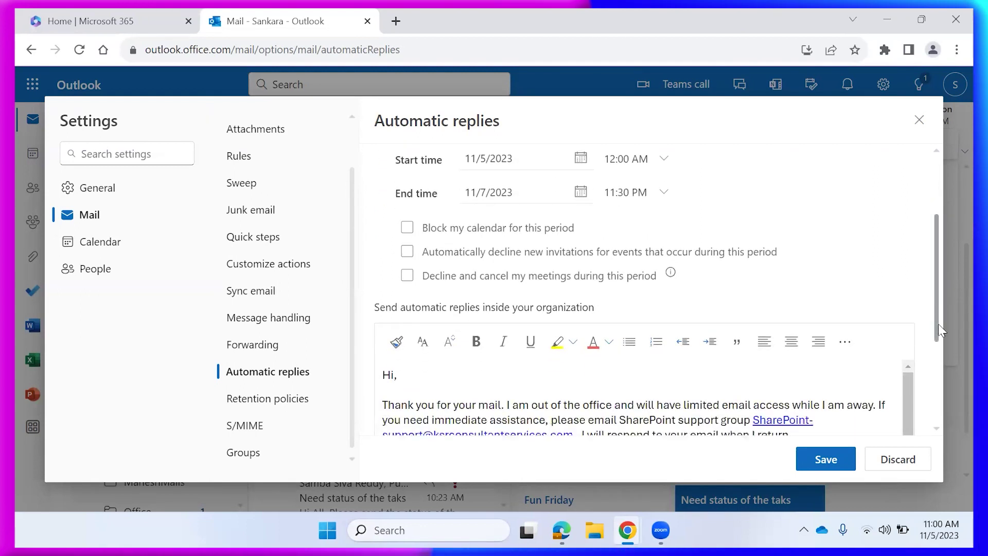
Review the internal reply message, then enable automatic replies for senders outside the organization.
drag(937, 327, 934, 364)
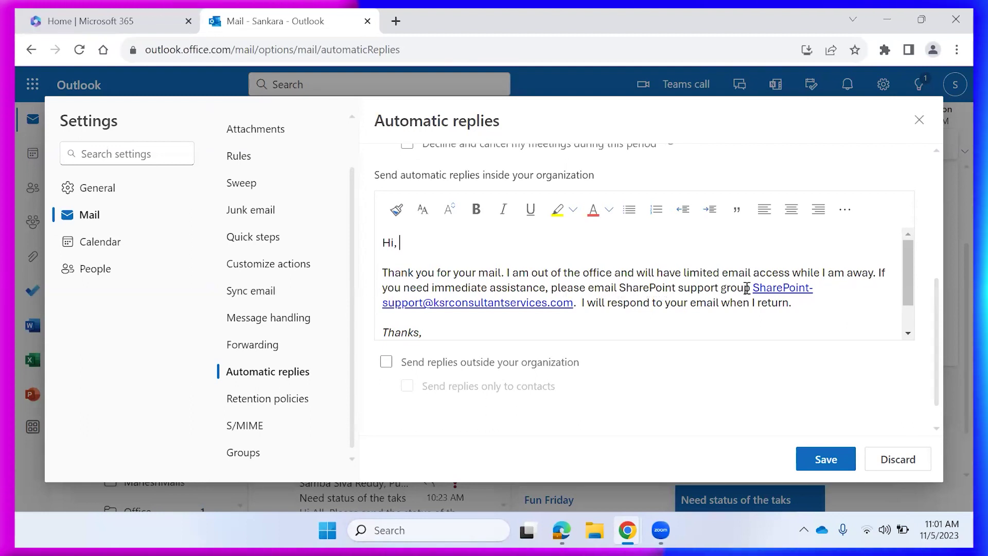
click(832, 293)
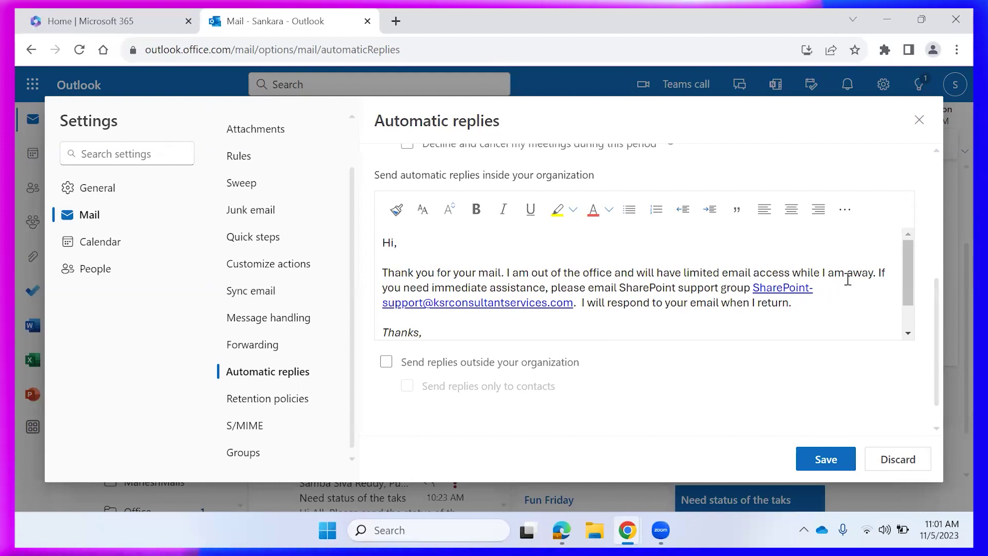
drag(904, 264, 909, 286)
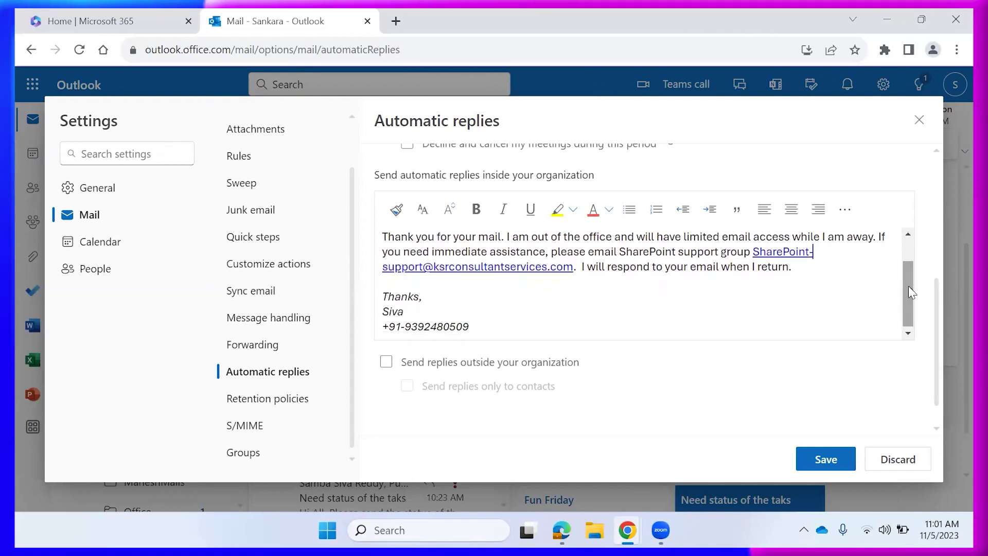
drag(751, 252, 574, 272)
click(603, 300)
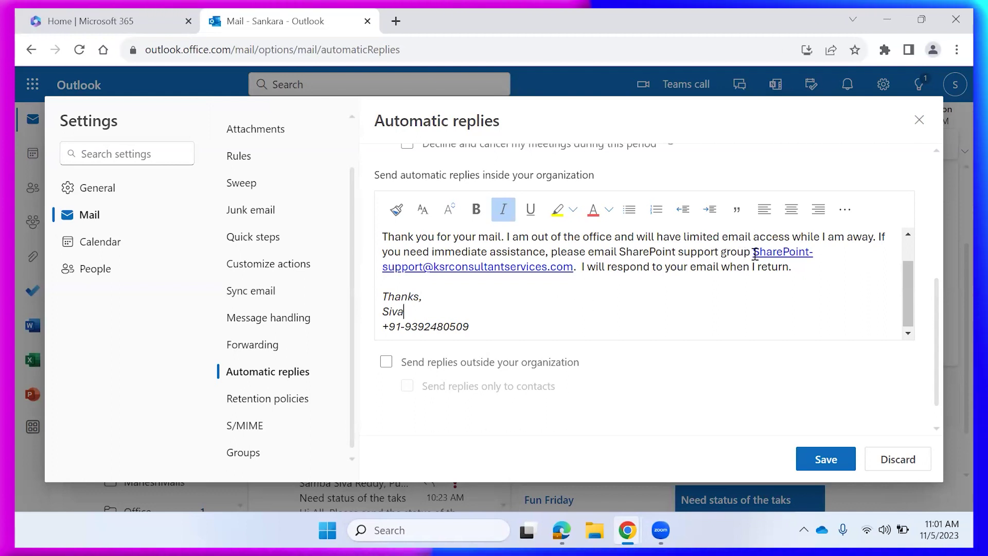
mouse_move(906, 297)
mouse_down()
mouse_move(906, 278)
mouse_move(906, 299)
mouse_up()
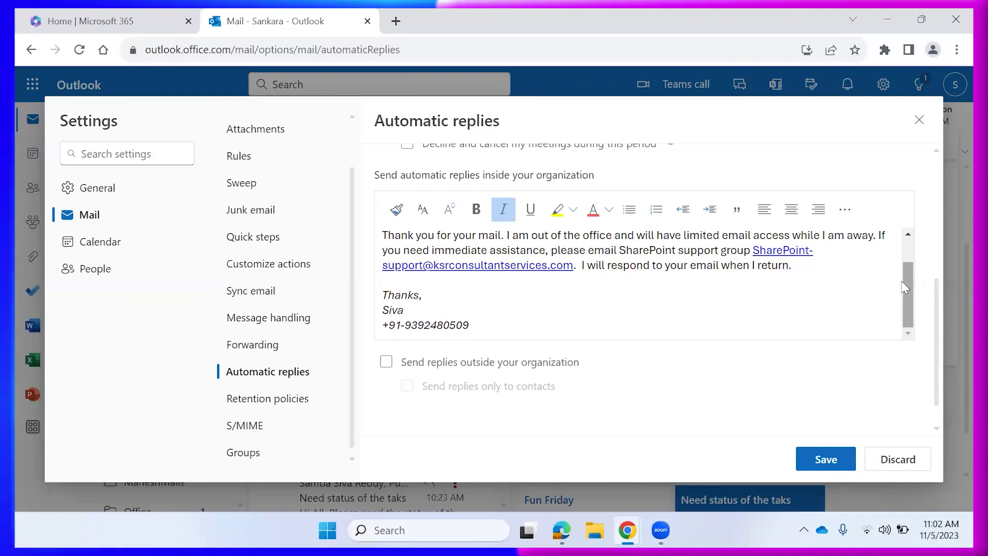
drag(906, 290, 906, 240)
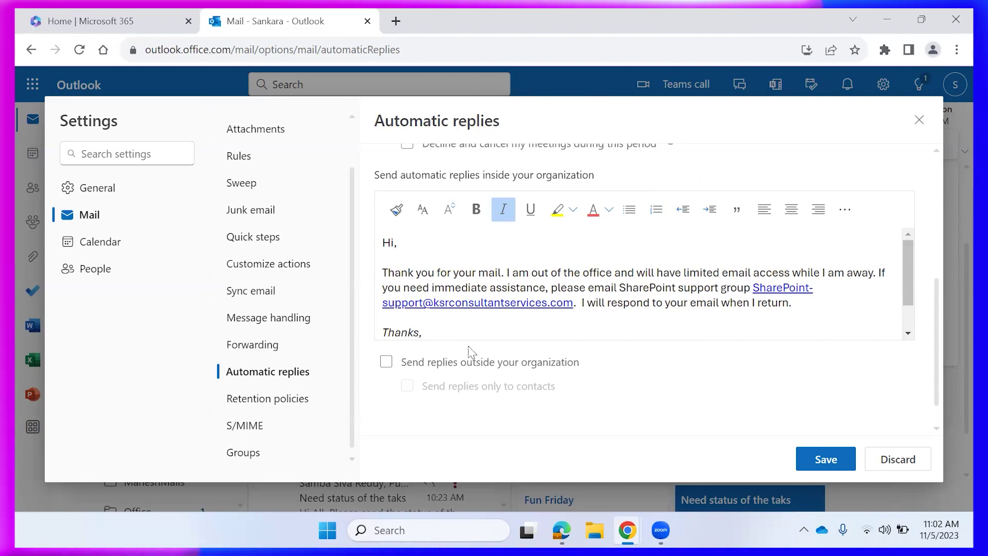
click(386, 362)
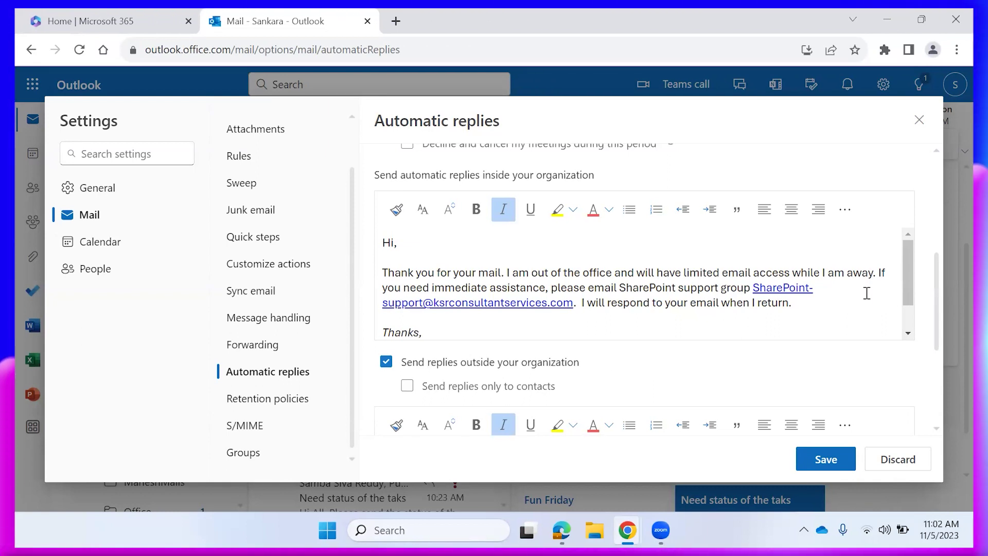
Review the external automatic reply message text.
drag(936, 319, 935, 412)
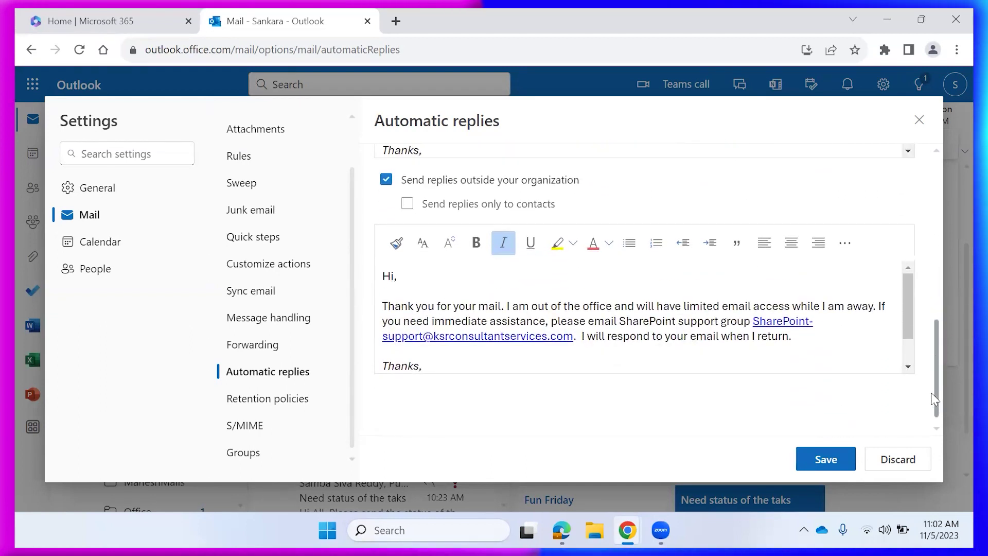
click(581, 318)
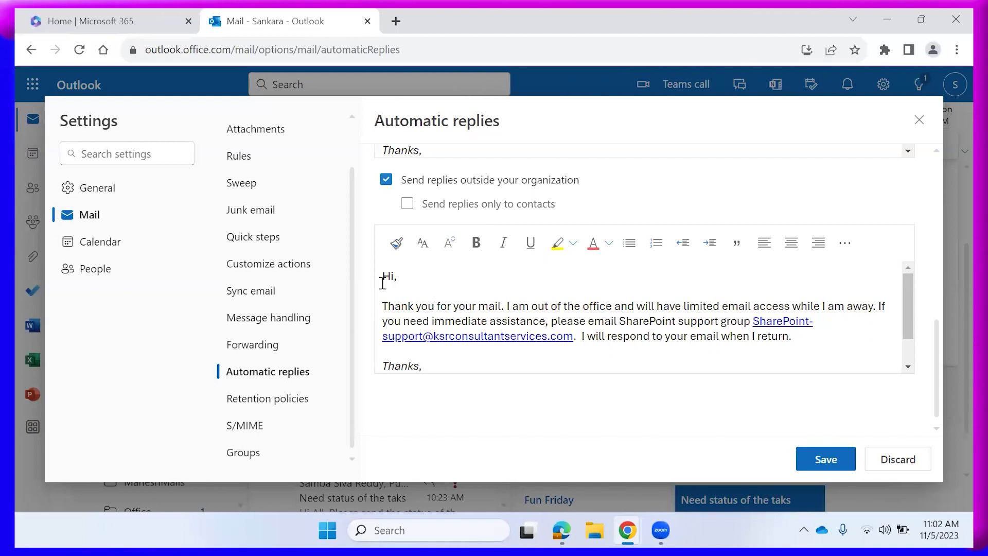
drag(382, 277, 505, 360)
click(514, 356)
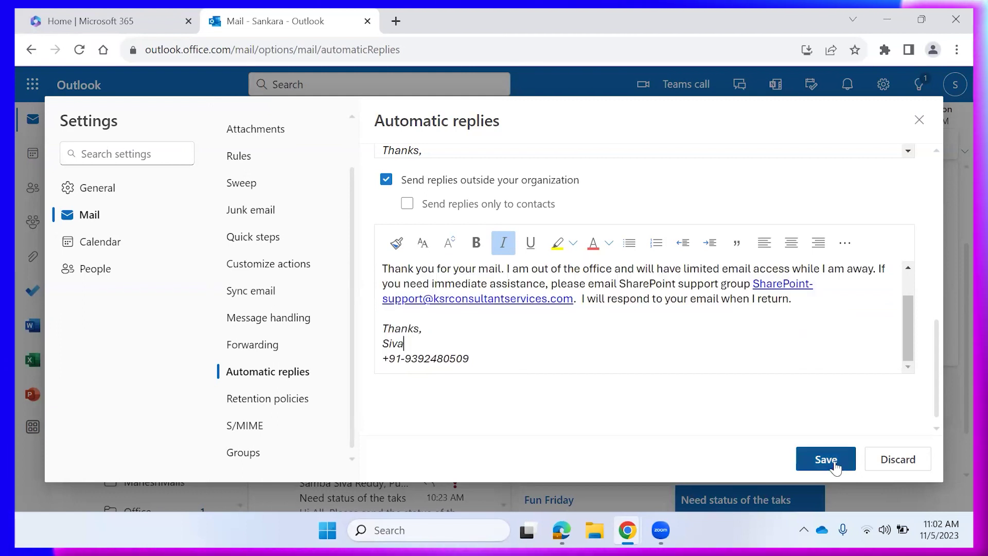
Save and turn on automatic replies, close Settings, and open the Fun Friday sent conversation.
click(825, 458)
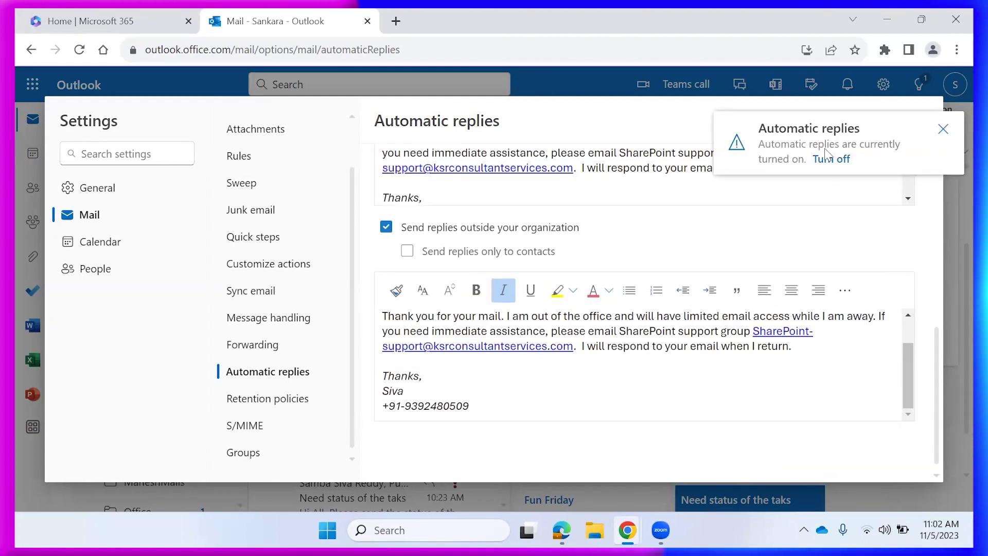
click(950, 133)
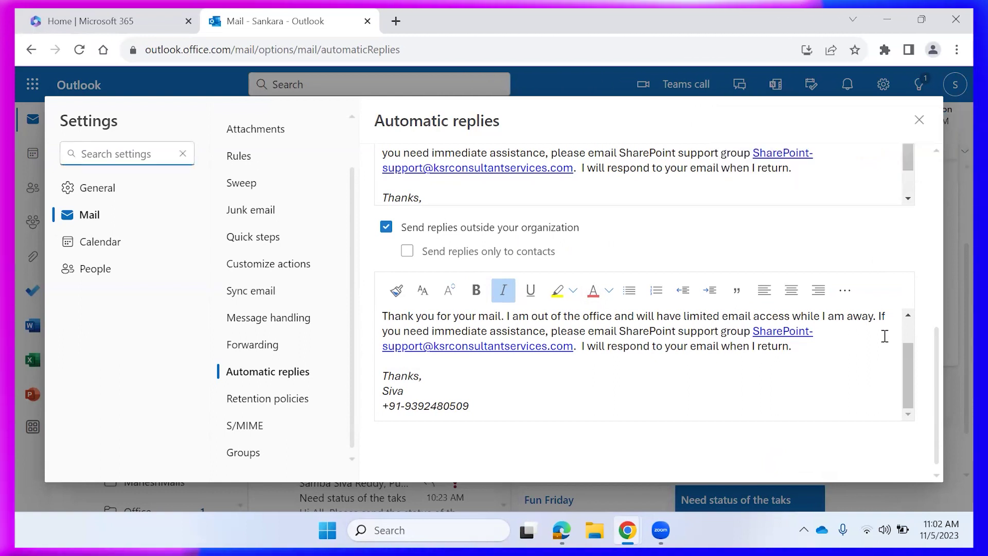
click(919, 123)
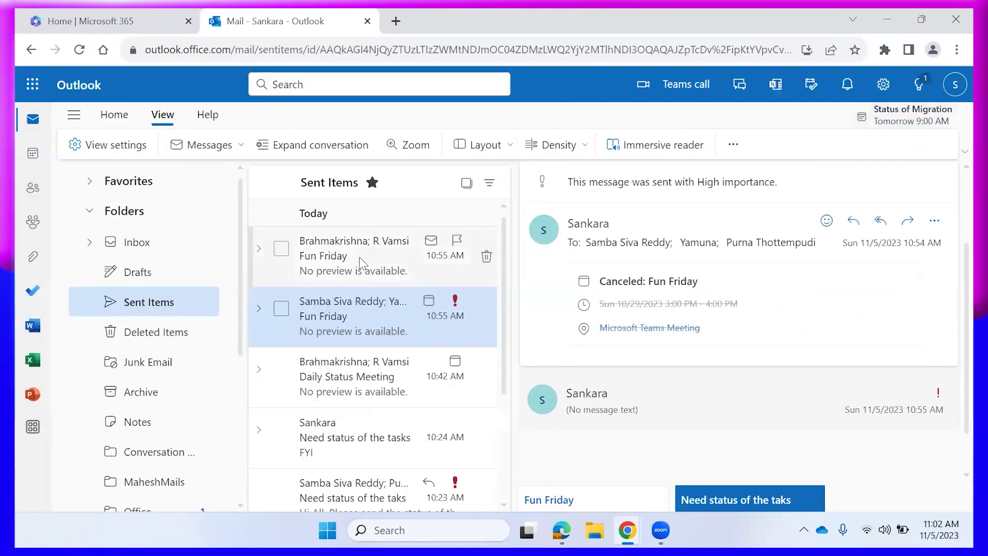
click(359, 257)
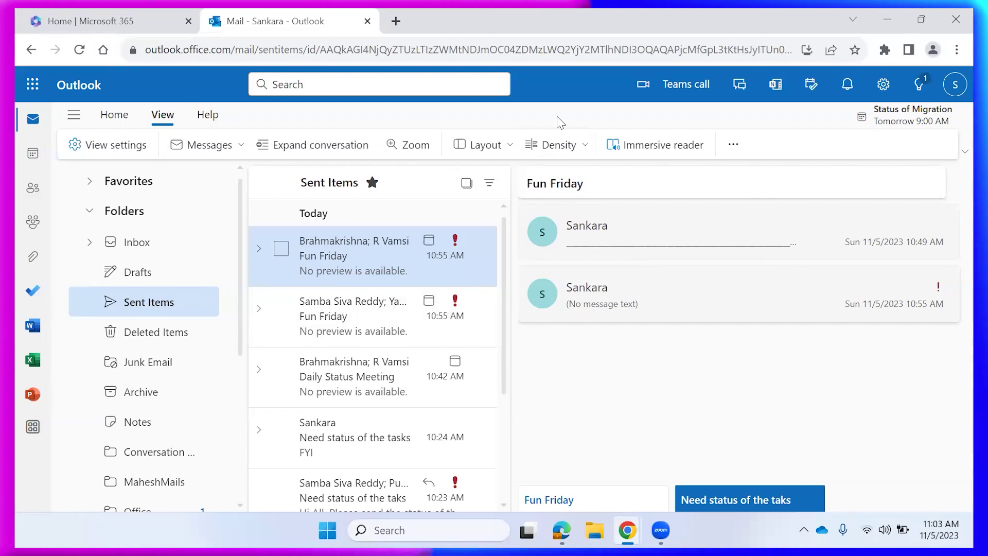
Return to the Inbox and briefly view the account details card.
click(149, 241)
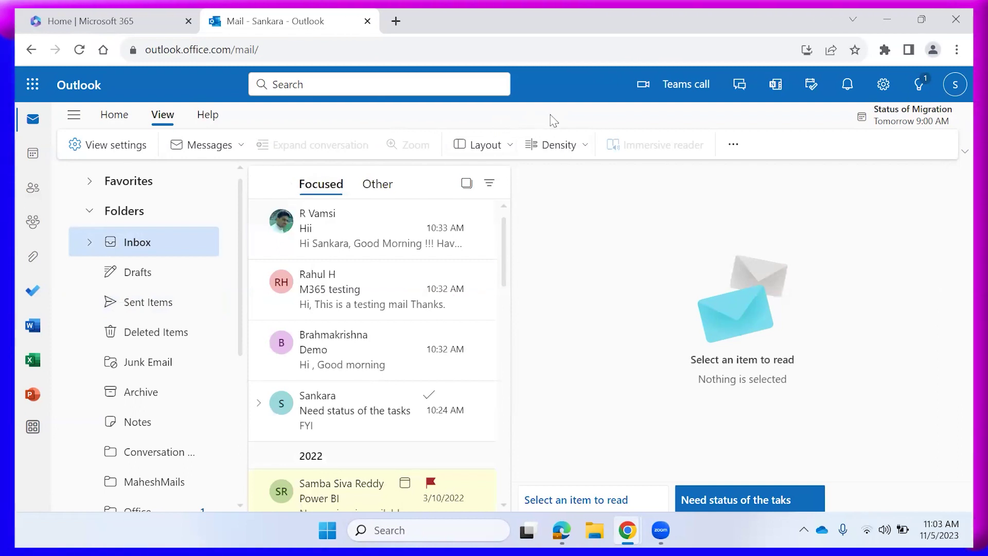
click(955, 85)
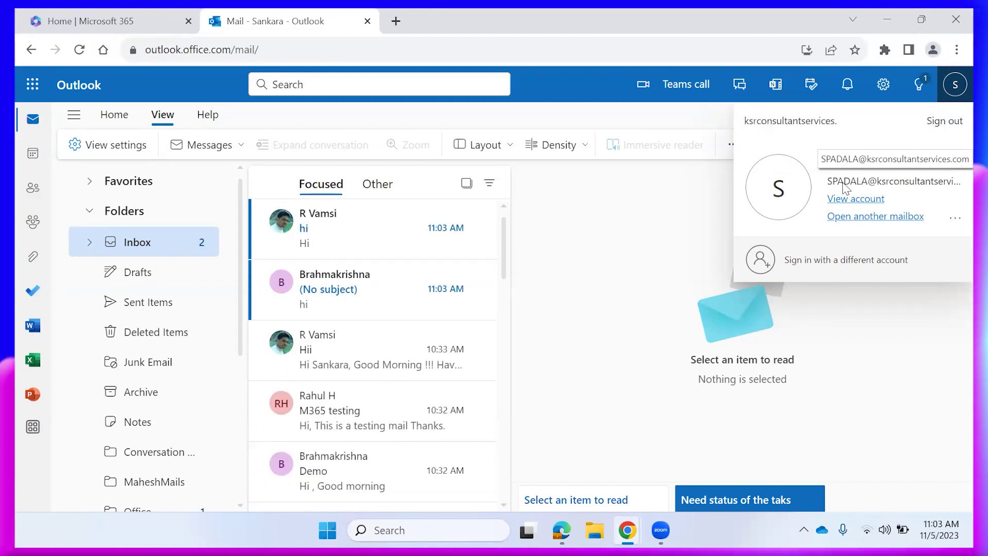
click(576, 121)
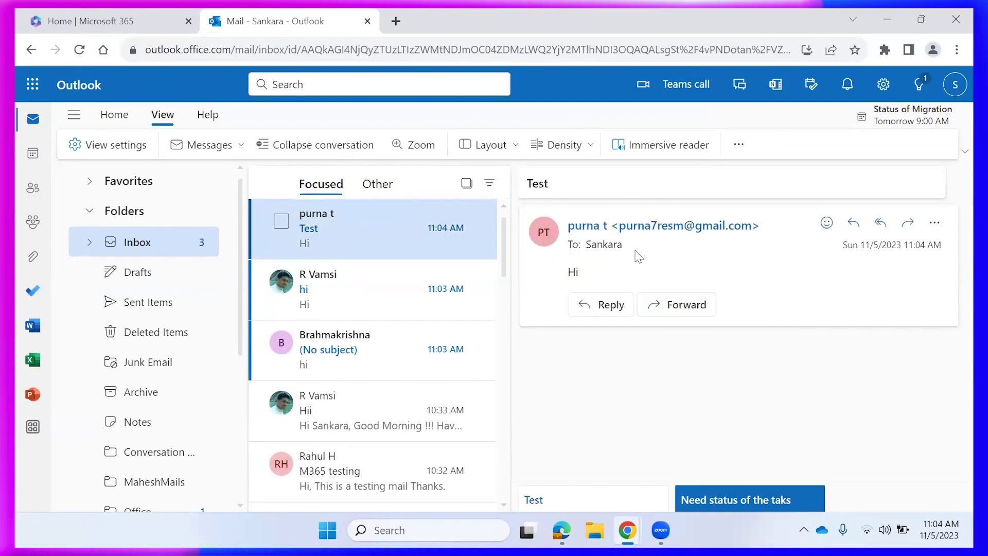
Read the new 'Test' and 'hi' messages, then leave no message selected.
click(638, 255)
click(609, 230)
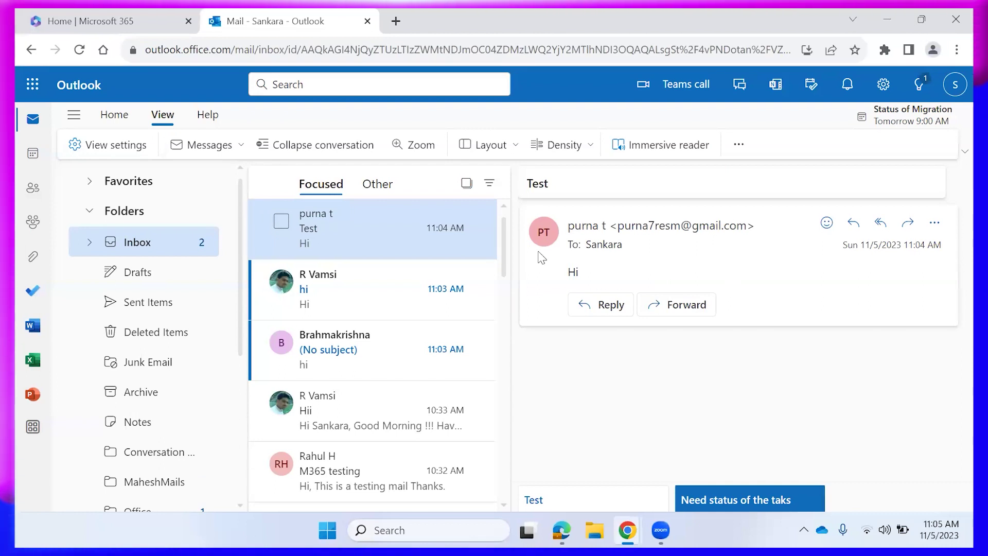
click(426, 274)
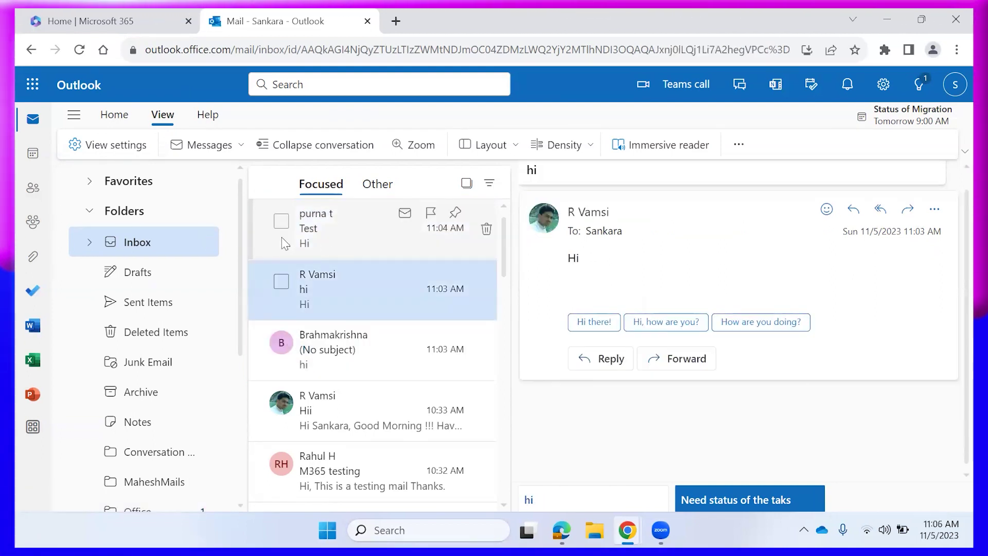
click(319, 249)
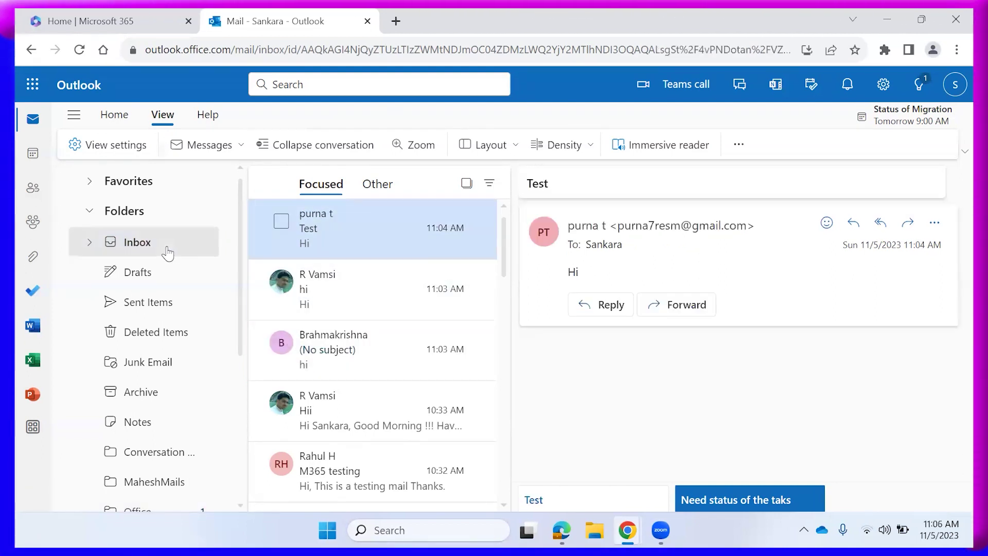
click(166, 249)
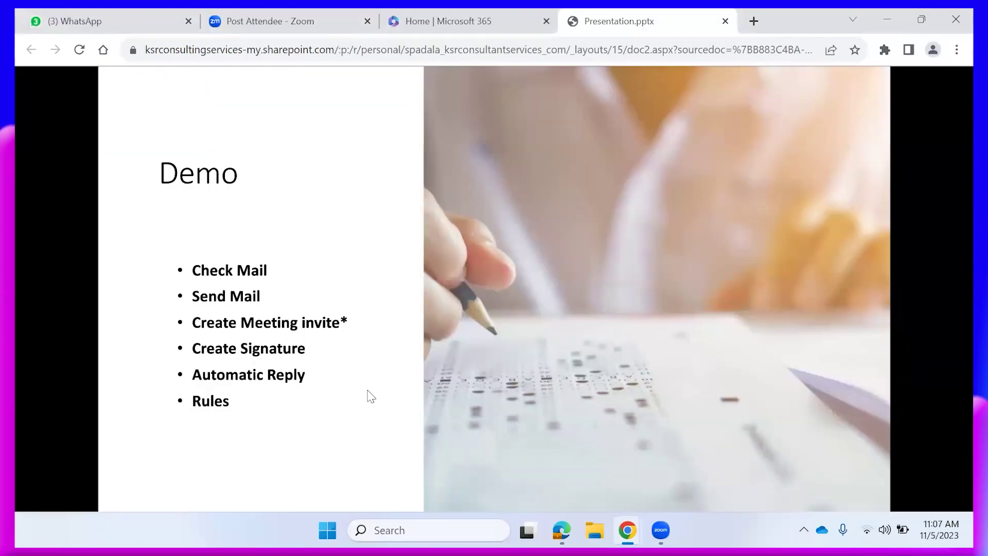
Bring the Outlook mail window back in front of the PowerPoint Demo slide.
mouse_move(627, 530)
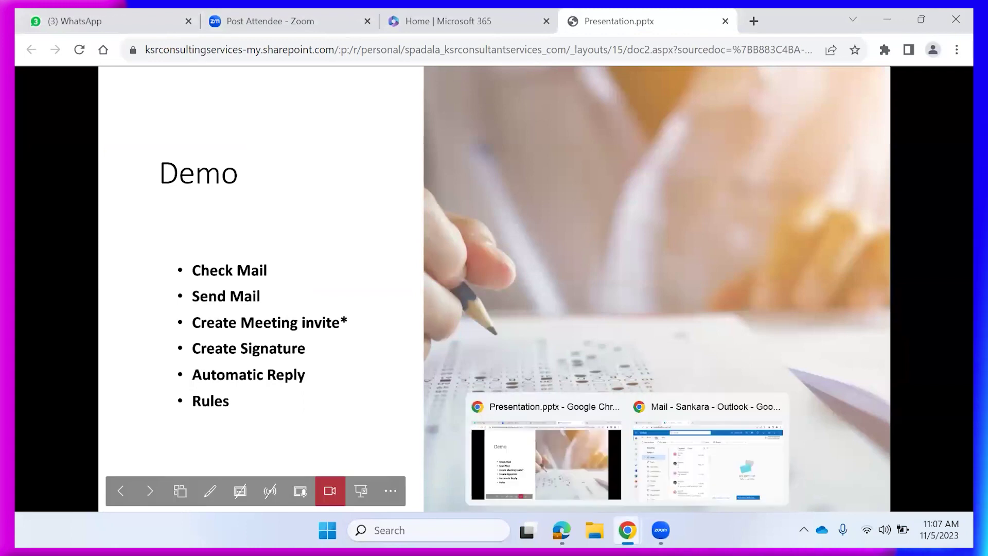
click(691, 469)
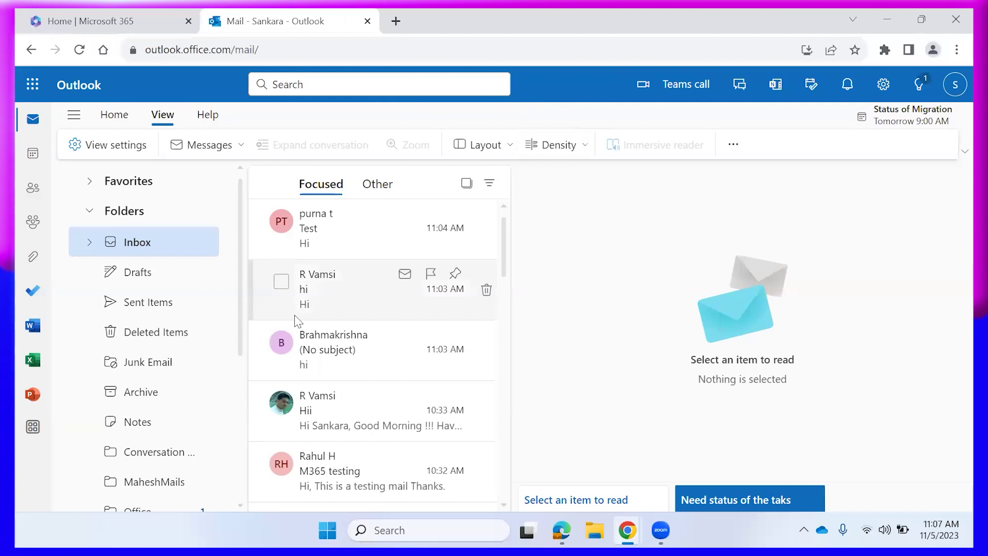
Open the M365 testing message, then go to the Compose and reply signature settings.
click(338, 476)
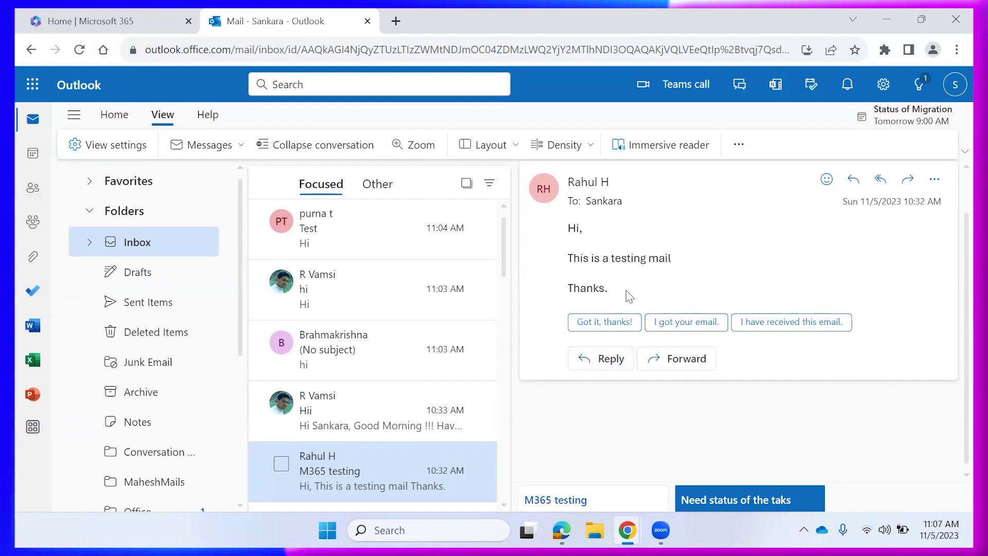
click(134, 151)
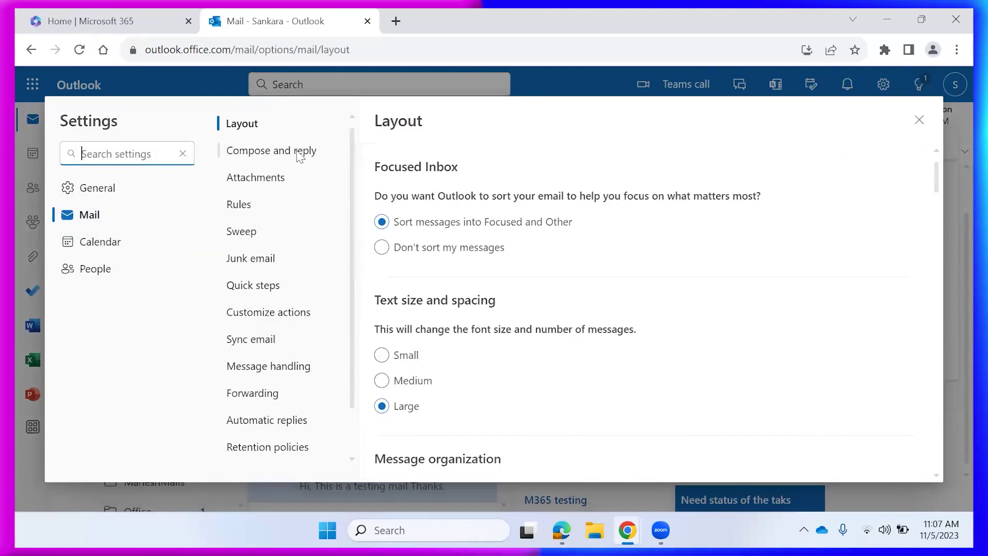
click(299, 157)
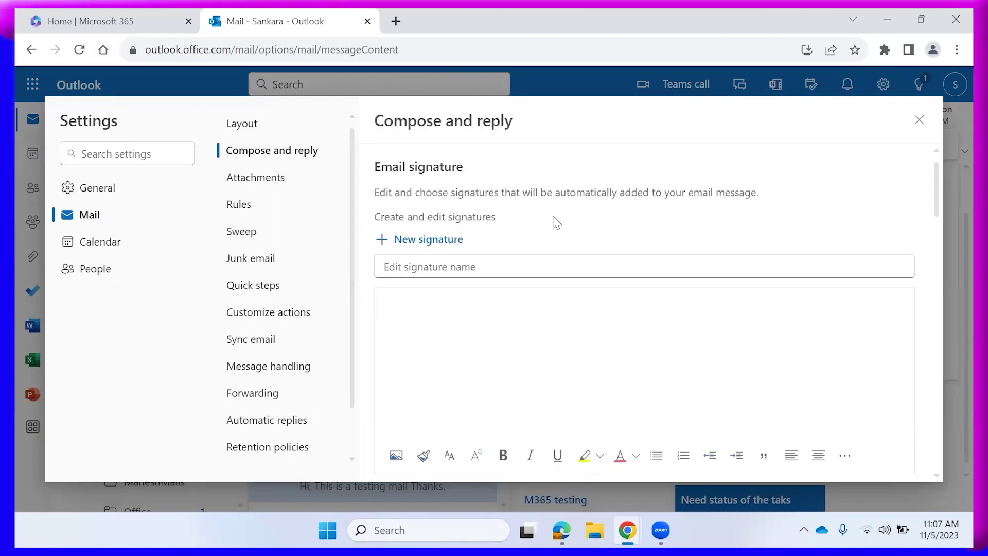
Create a signature named 'KSR' with a 'Thanks,' sign-off and the sender's name and phone number.
text(KSR)
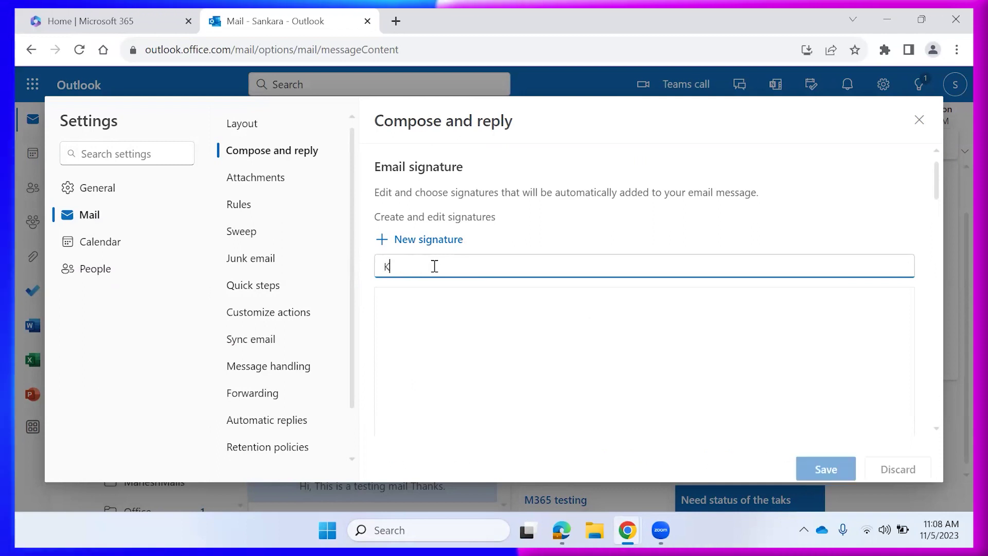
click(445, 318)
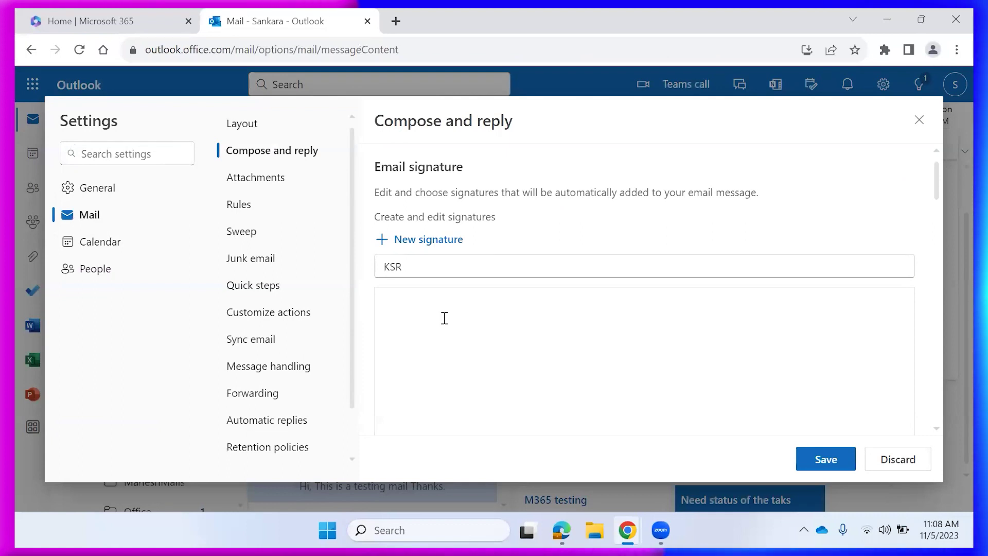
text(Thanks,)
key(Return)
text(Siva )
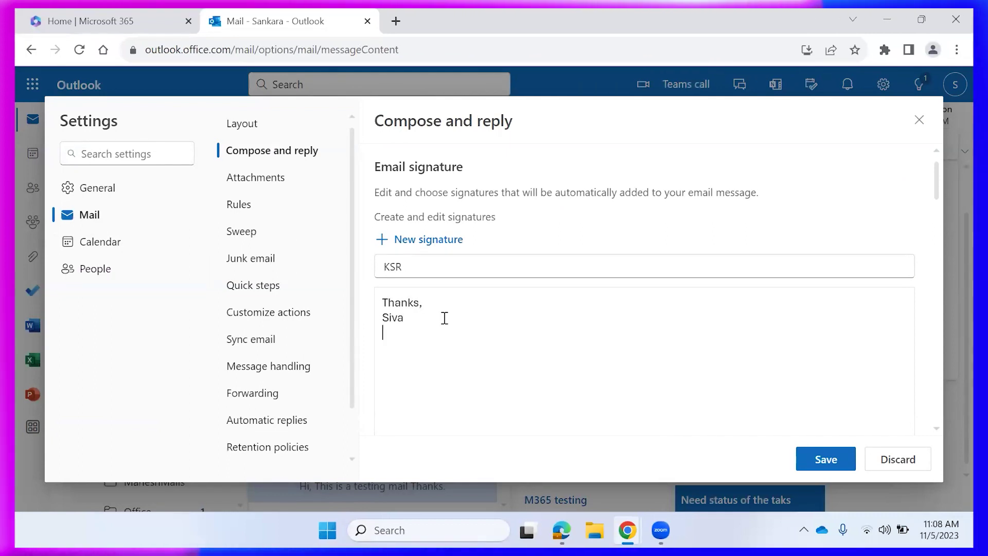
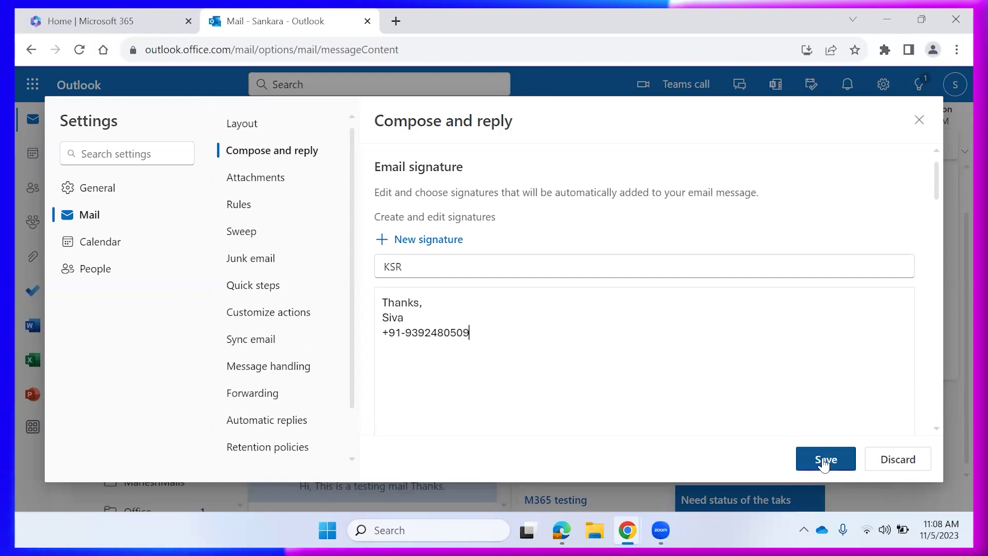
Add a final 'KSR | Training' line with corrected spelling and save the signature.
key(Return)
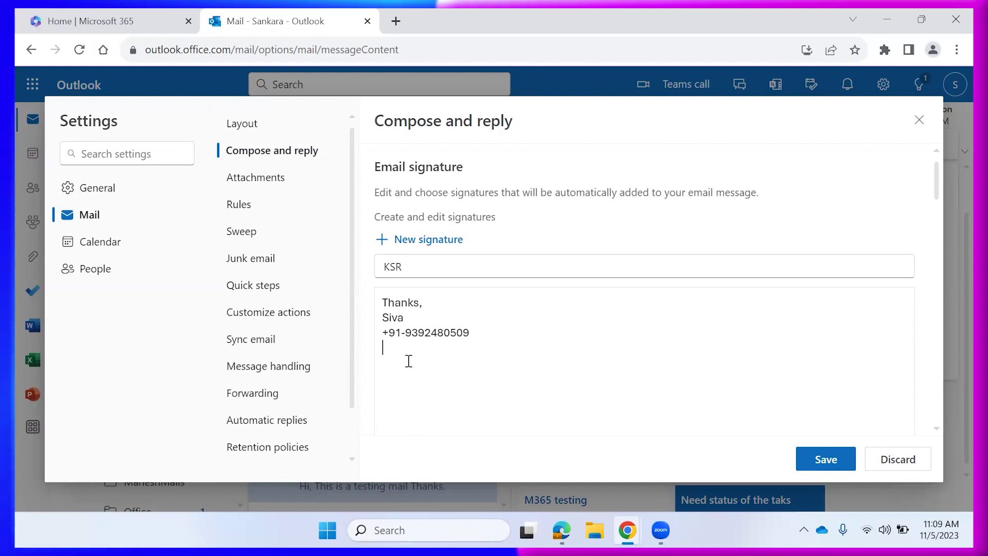
text(KSR | Traning)
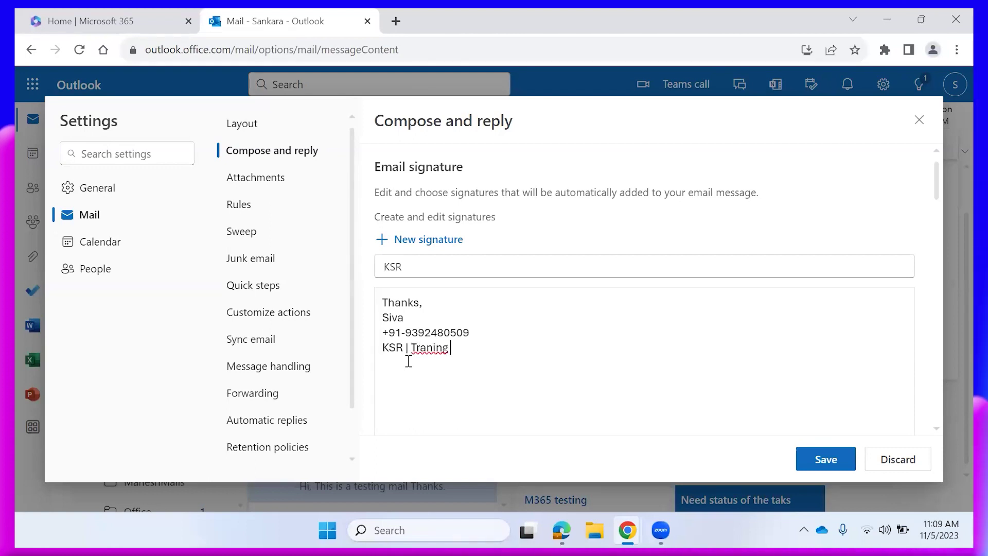
right_click(437, 349)
click(505, 355)
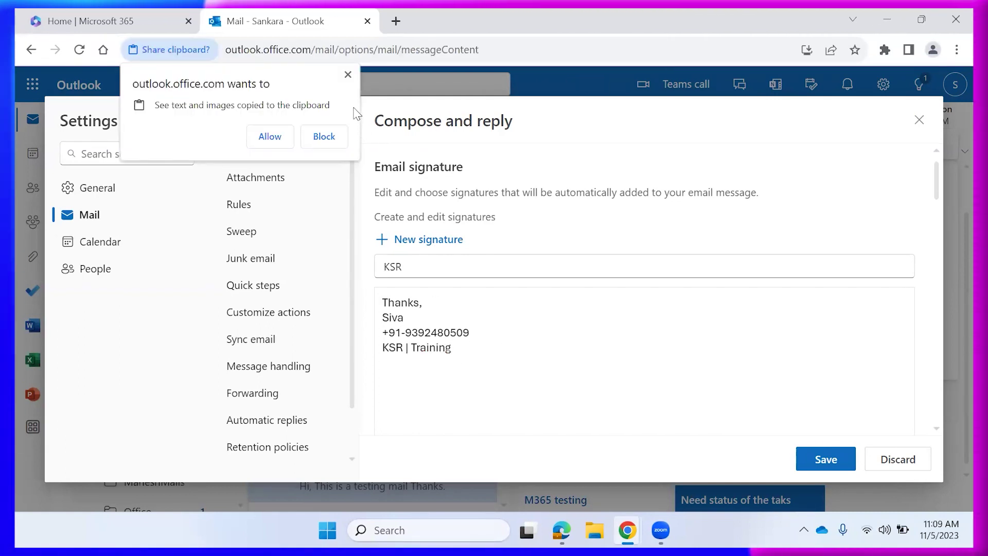
click(505, 183)
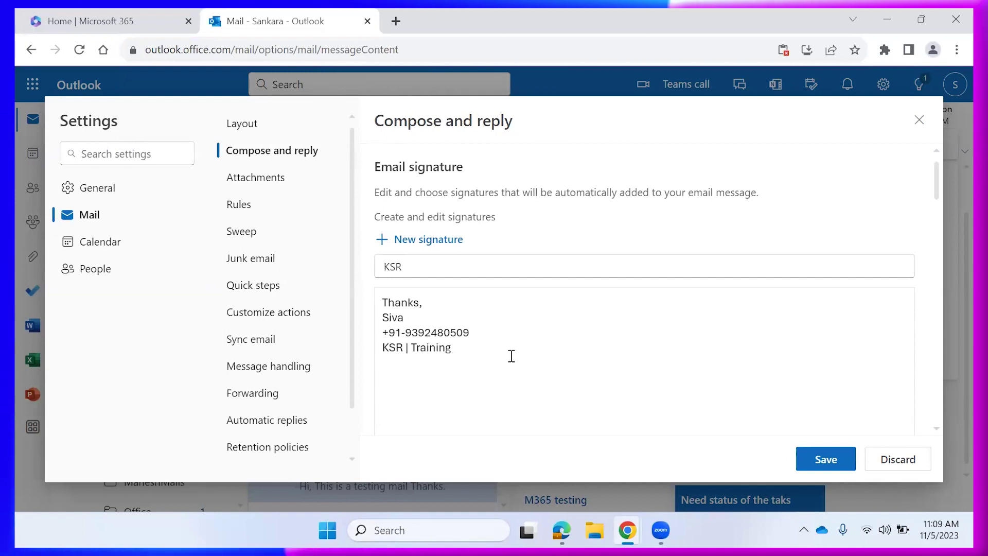
click(826, 460)
scroll(935, 244, down, 5)
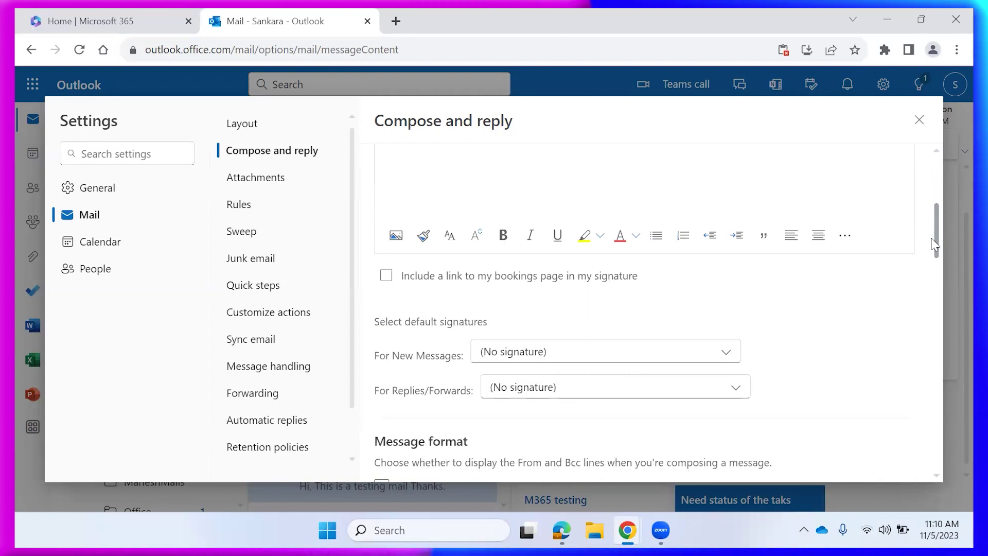
Make KSR the default signature for new messages and replies/forwards, save, and close Settings.
drag(931, 239, 931, 239)
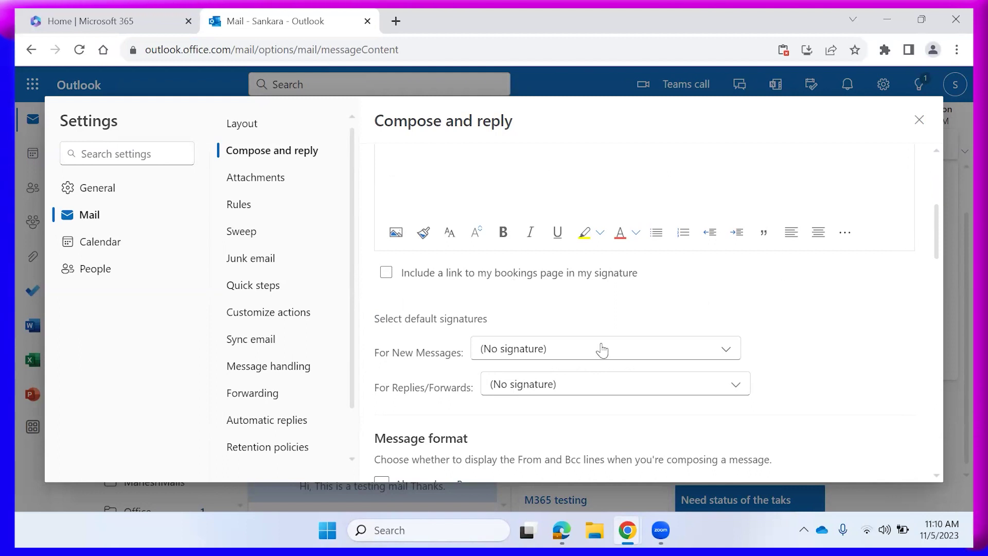
click(564, 351)
click(549, 384)
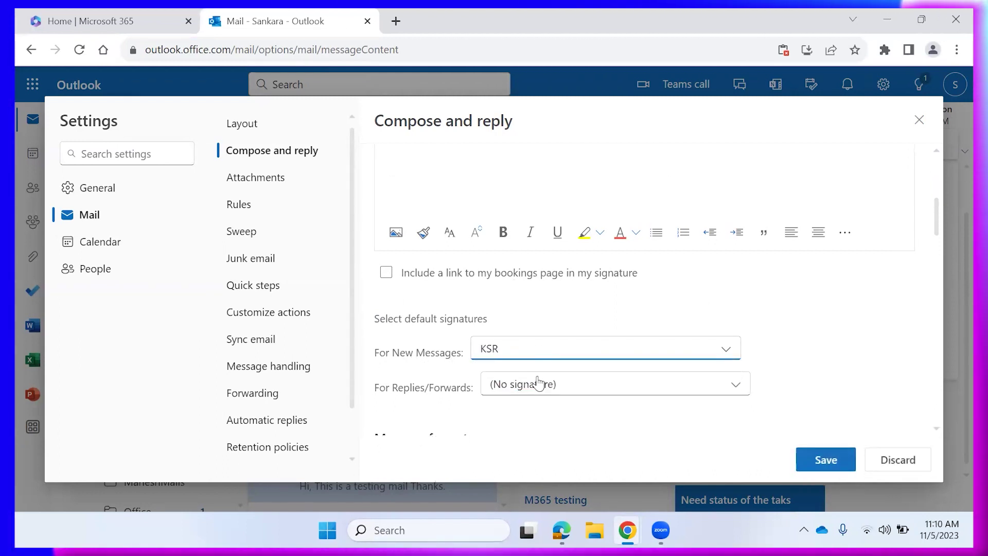
click(559, 385)
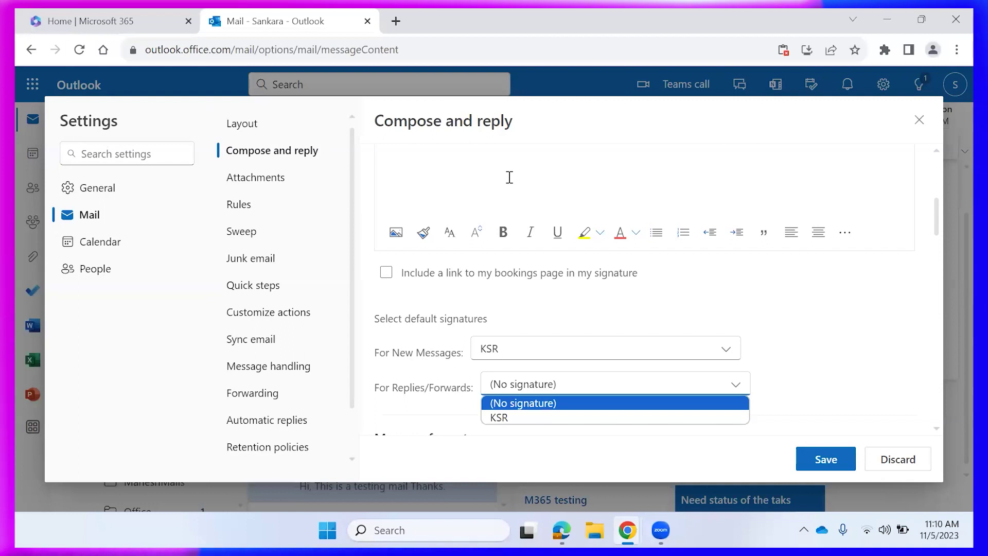
click(501, 417)
scroll(936, 225, down, 3)
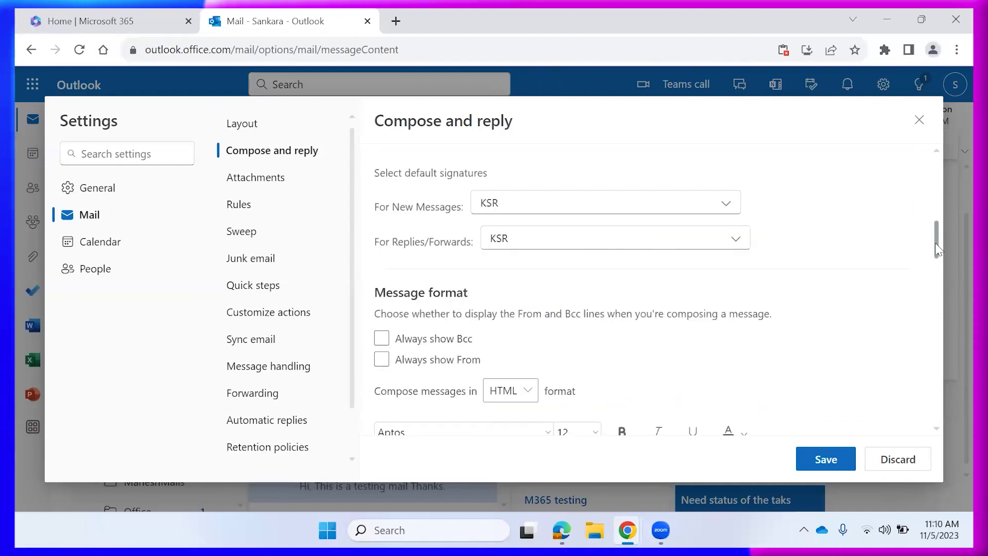
scroll(935, 226, up, 6)
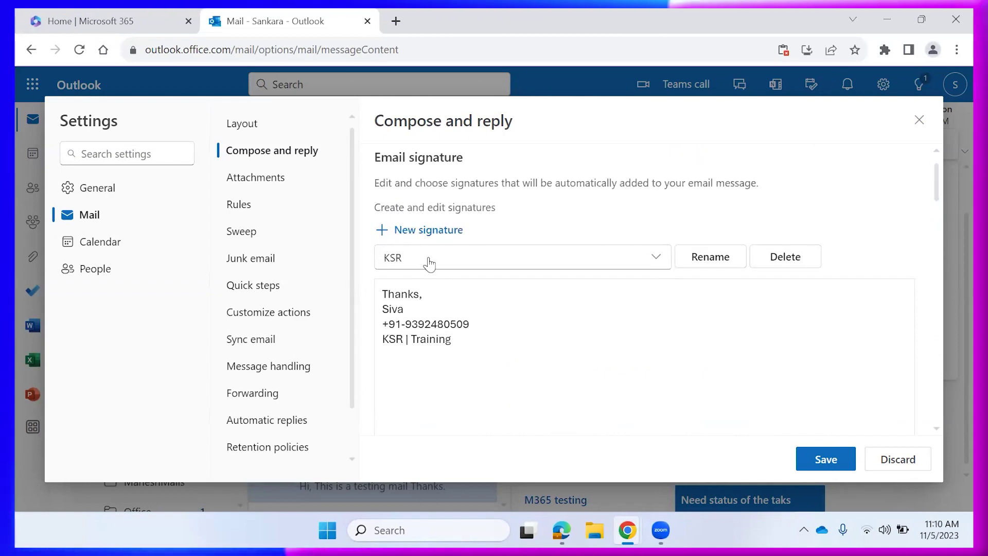
scroll(933, 232, down, 5)
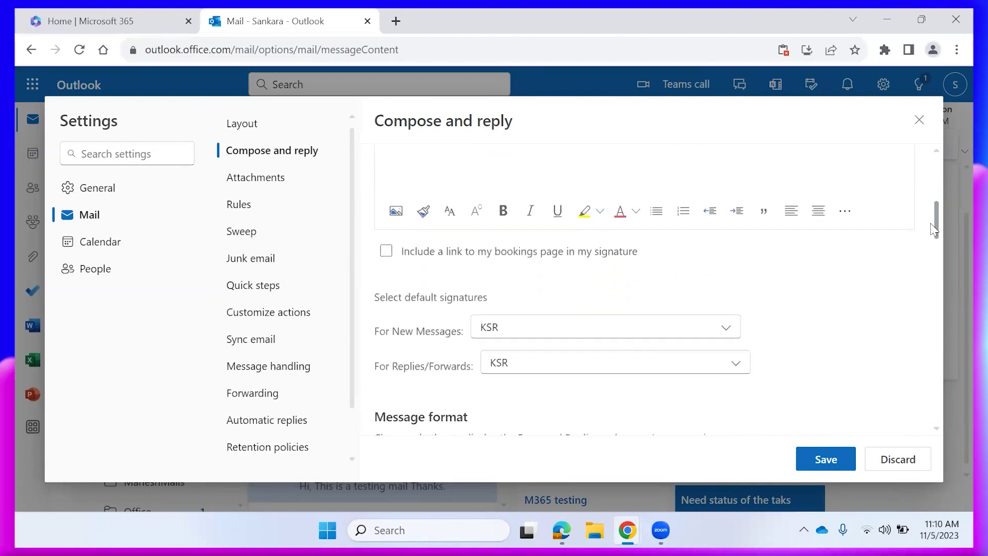
scroll(933, 232, down, 4)
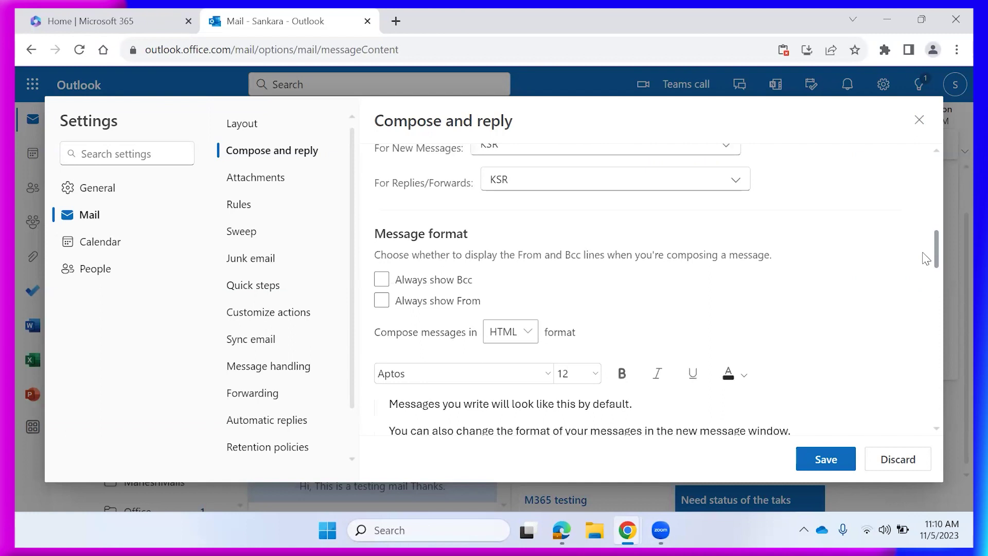
scroll(931, 273, down, 5)
scroll(936, 288, up, 1)
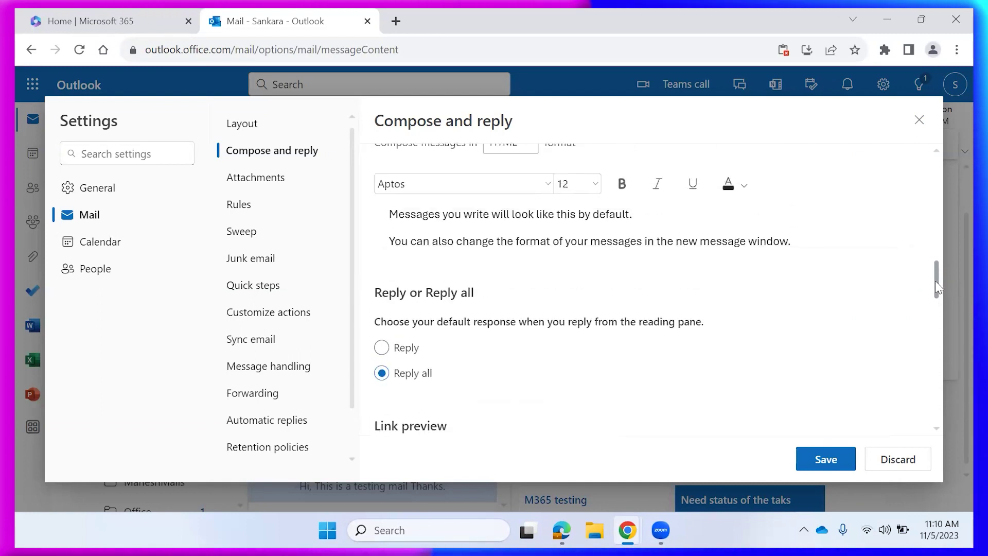
click(829, 458)
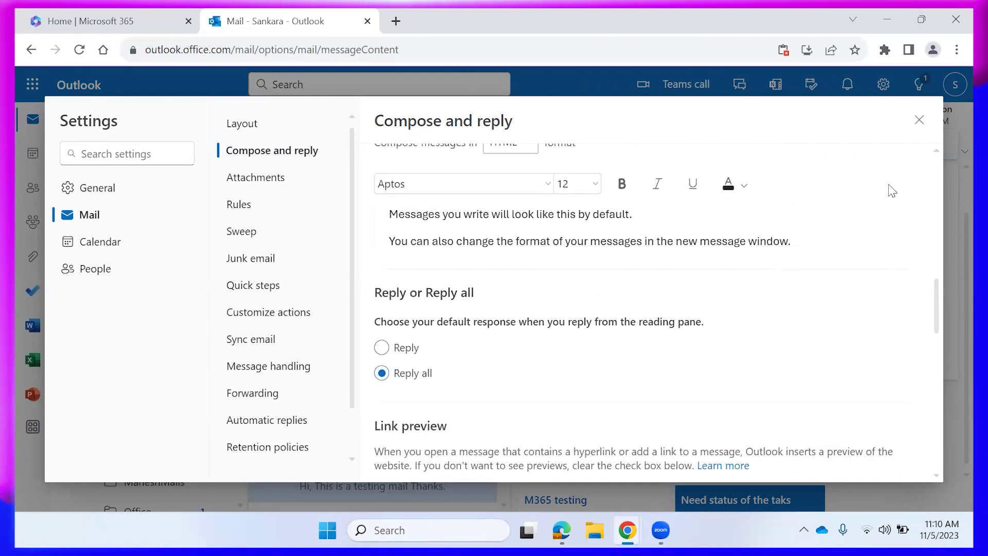
click(919, 121)
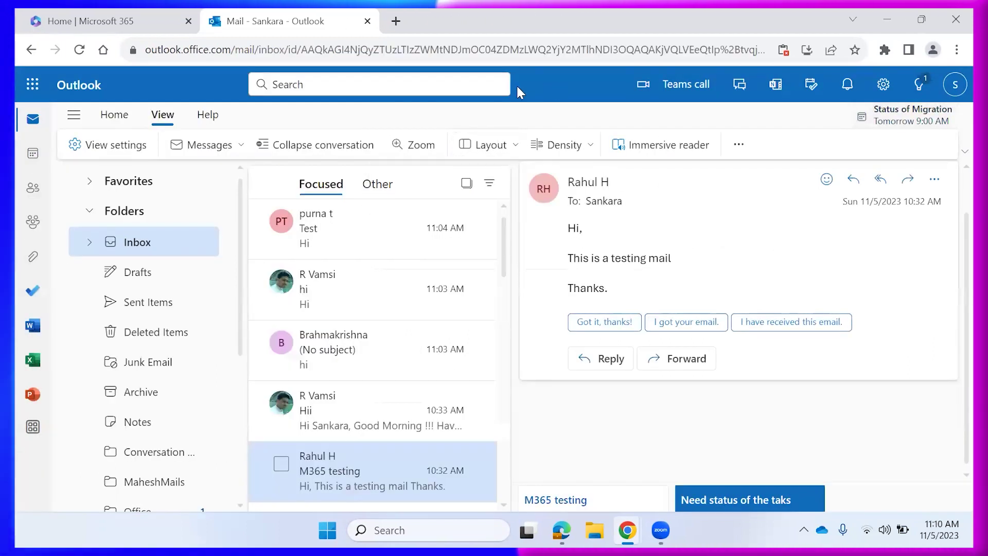
click(115, 115)
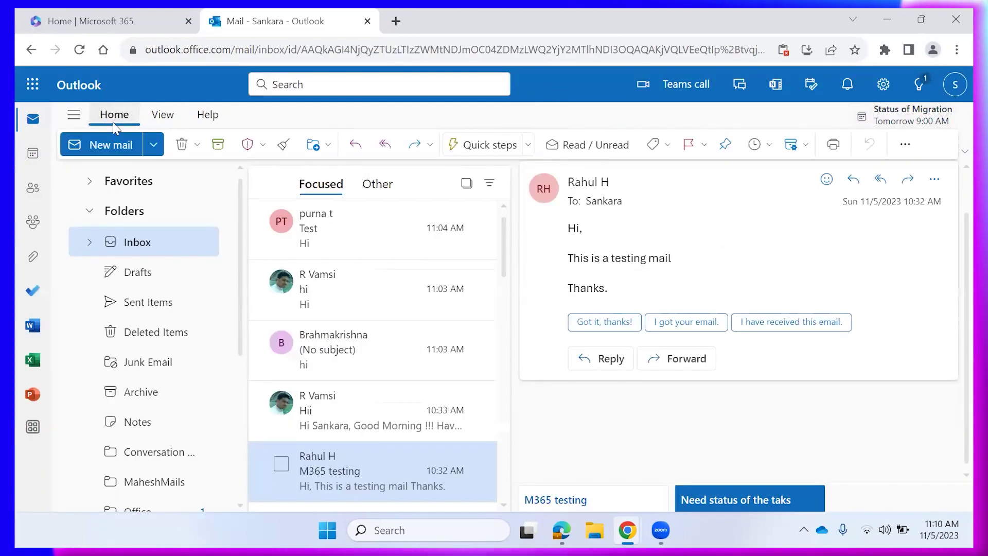
click(99, 144)
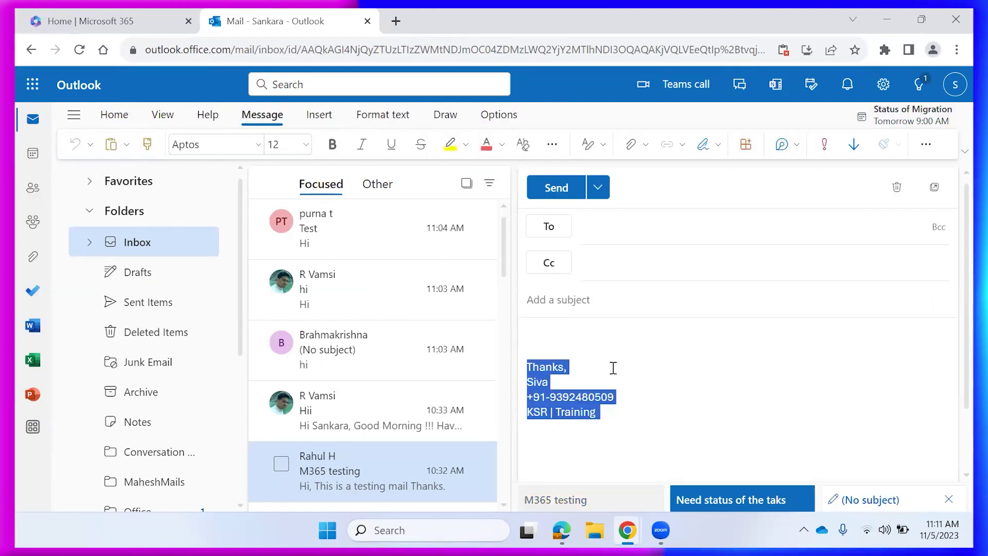
click(557, 343)
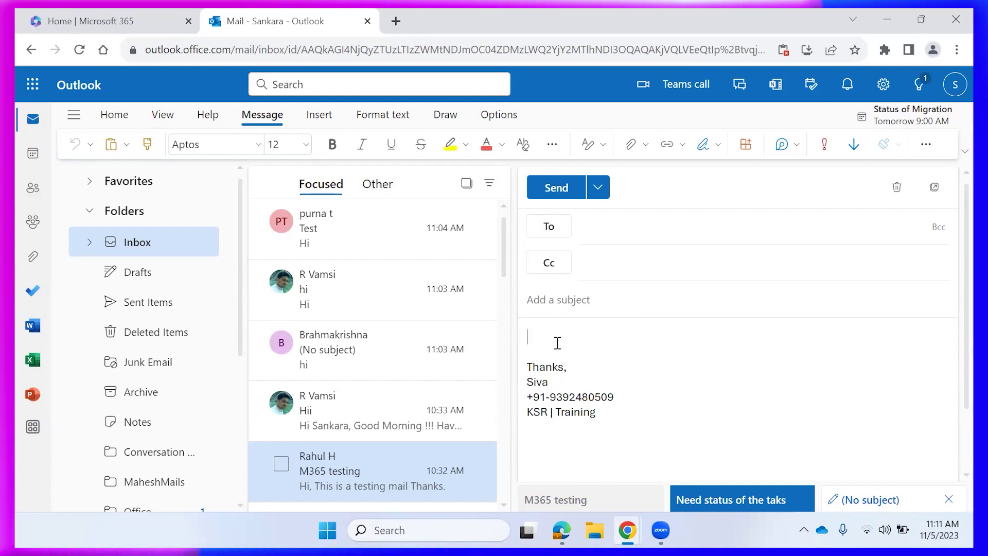
text(HI)
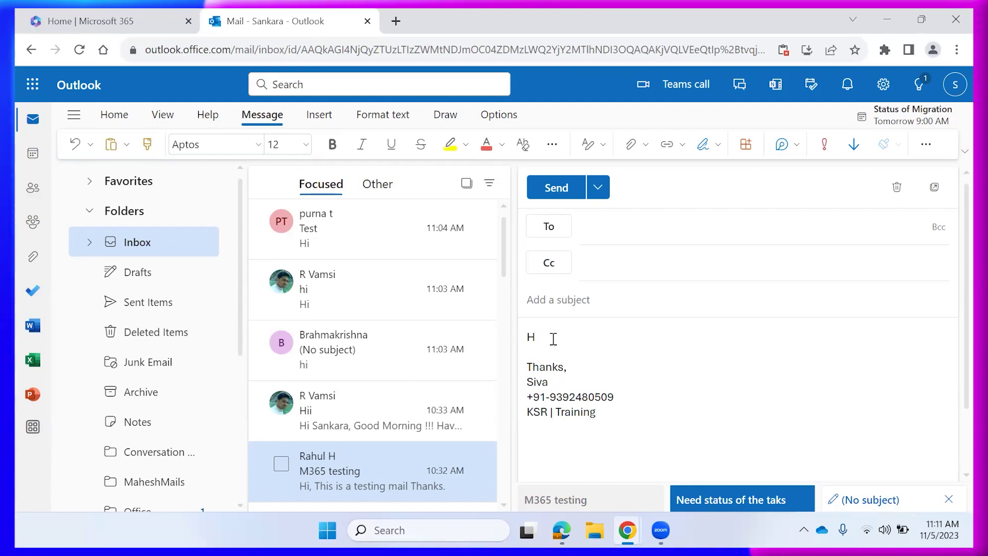
key(ctrl+a)
key(Delete)
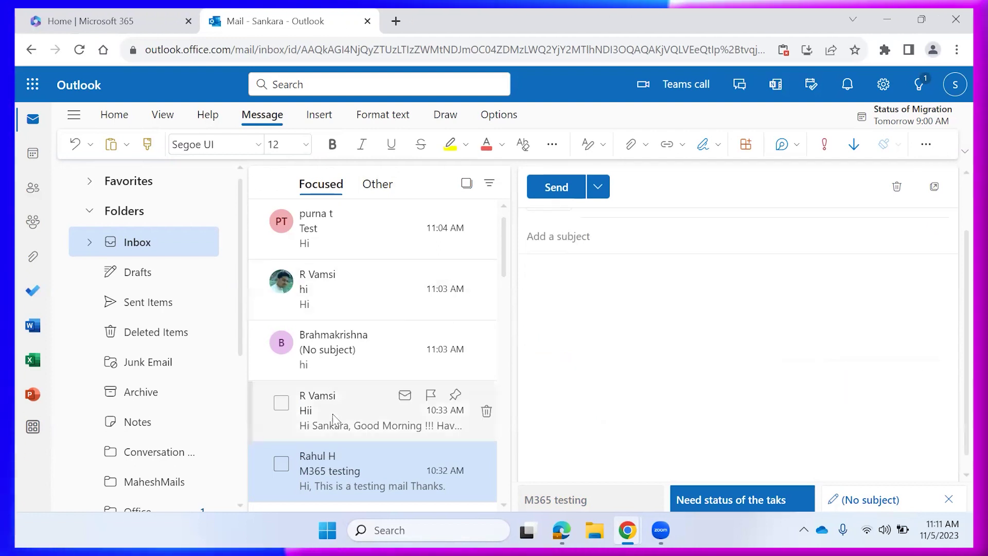
click(333, 420)
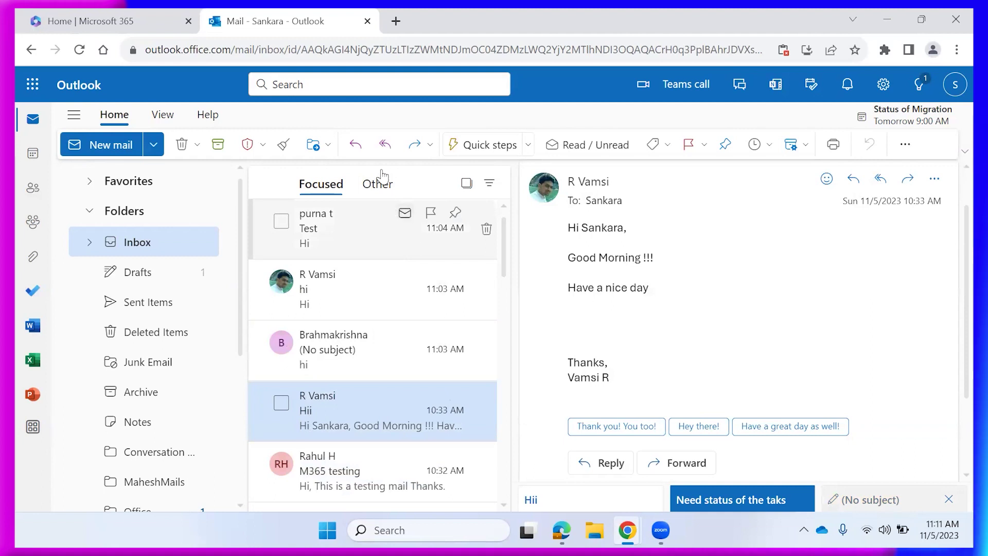
click(385, 144)
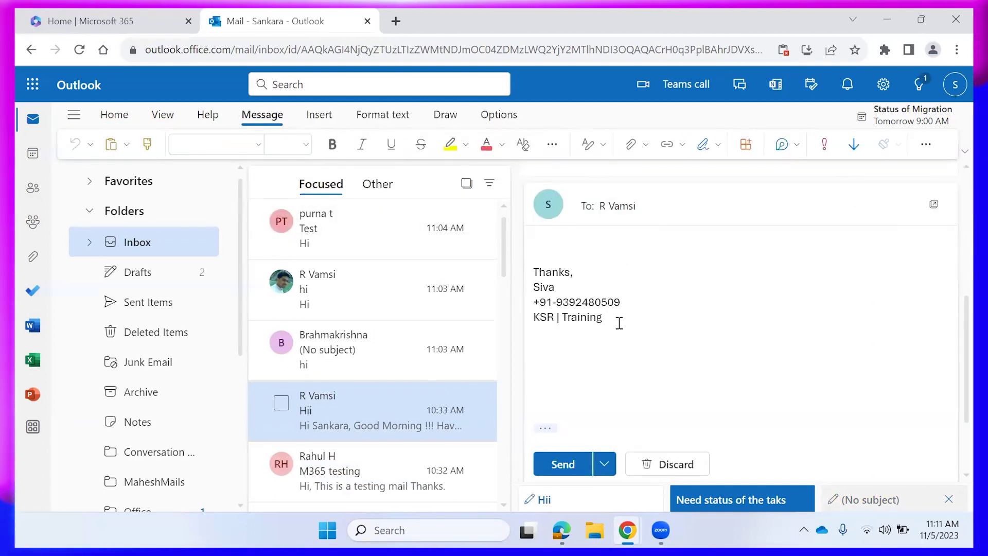
drag(618, 321, 513, 258)
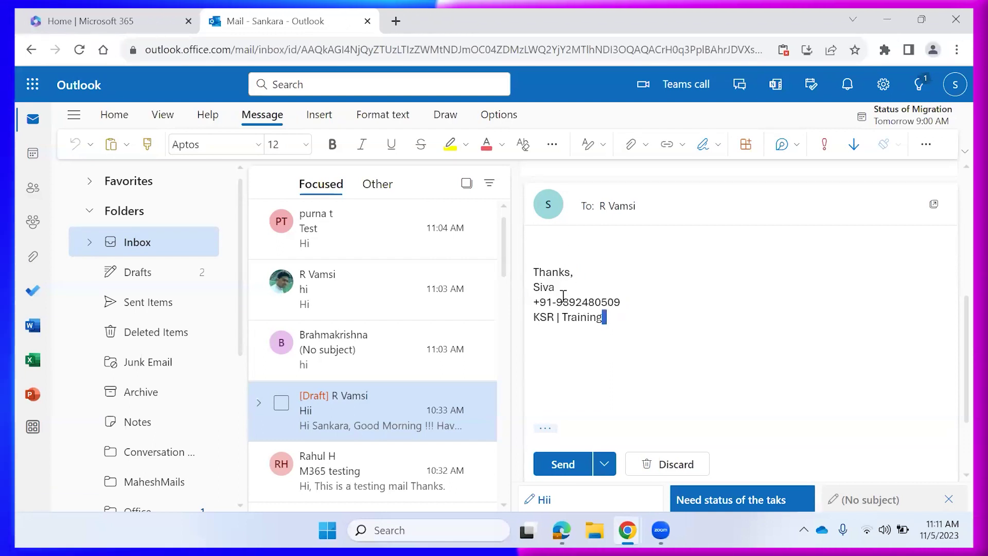
click(594, 274)
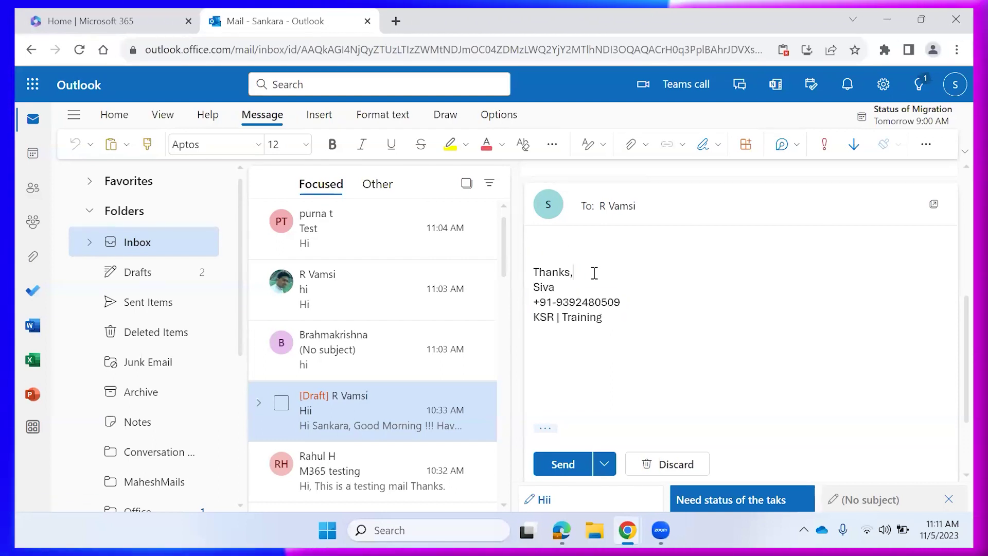
triple_click(609, 315)
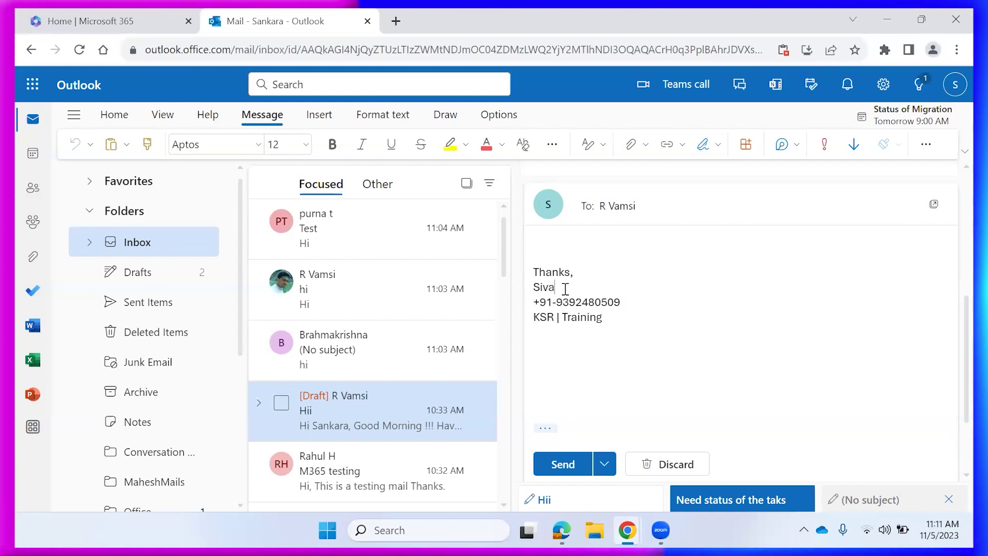
drag(534, 303, 620, 303)
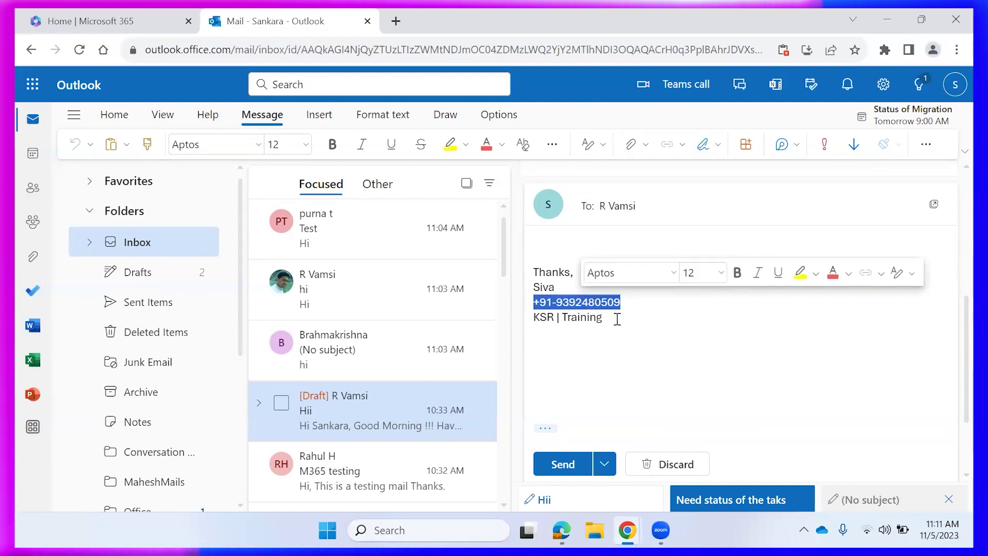
click(616, 317)
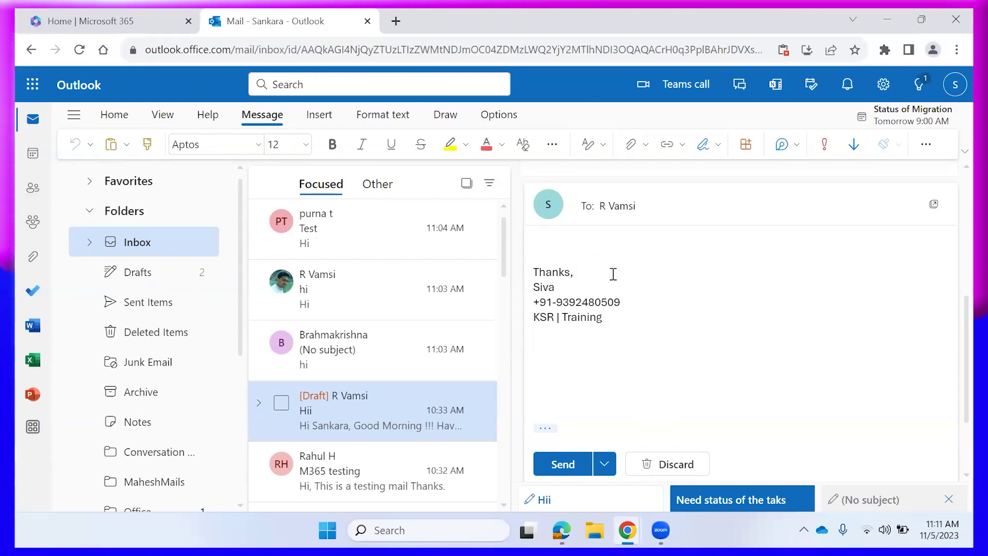
click(677, 465)
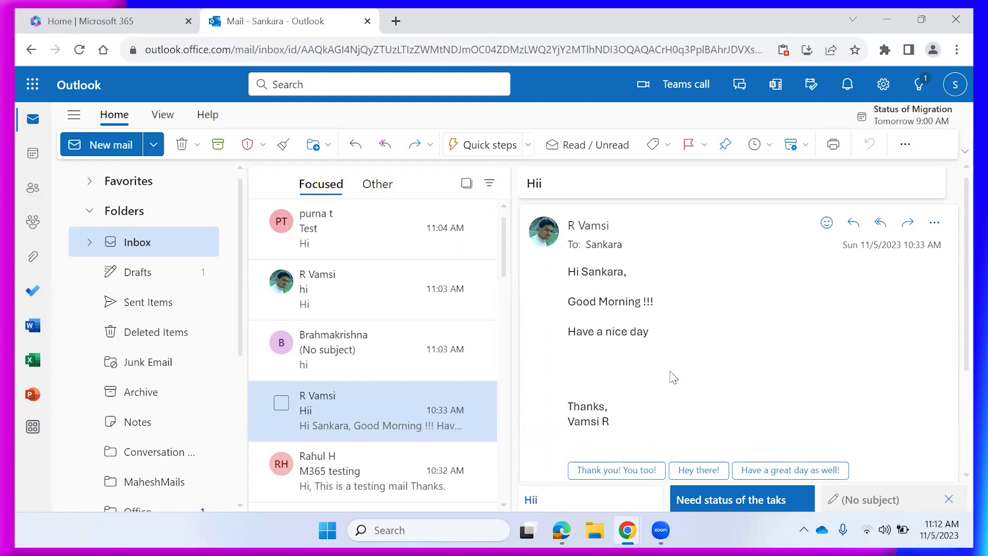
Switch to the PowerPoint slideshow and advance to the Microsoft Teams slide.
key(alt+Tab)
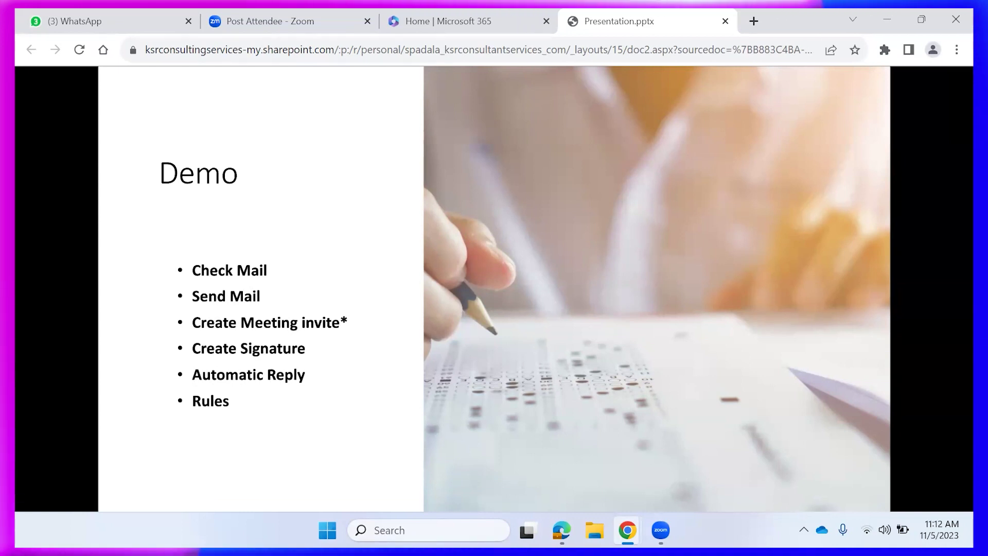
key(Right)
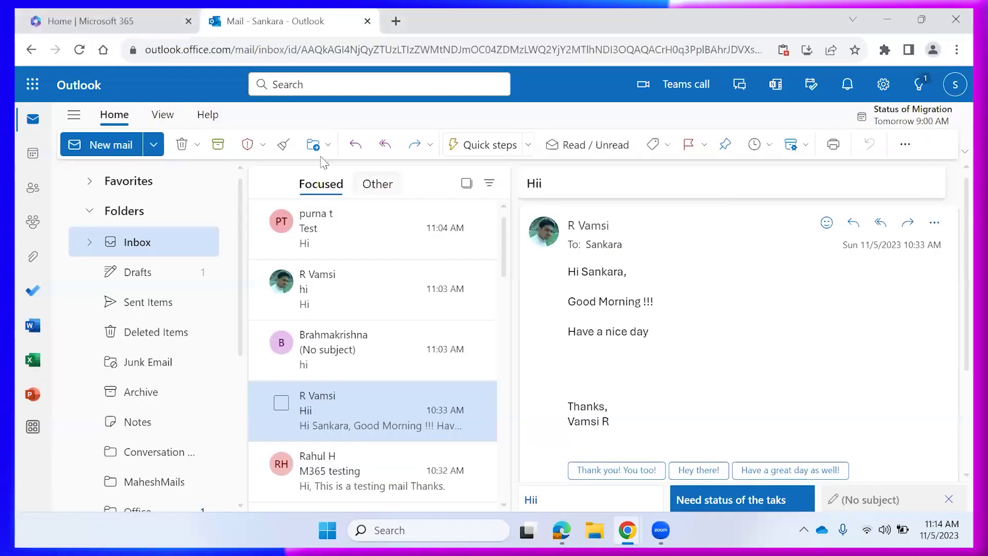
Launch Teams from the app launcher and sign in with the work account.
click(33, 87)
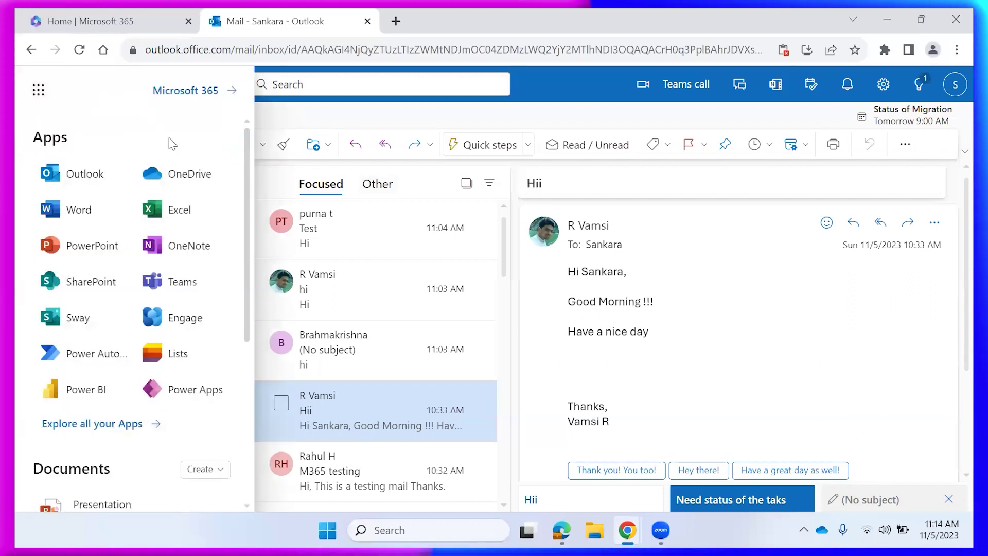
click(172, 284)
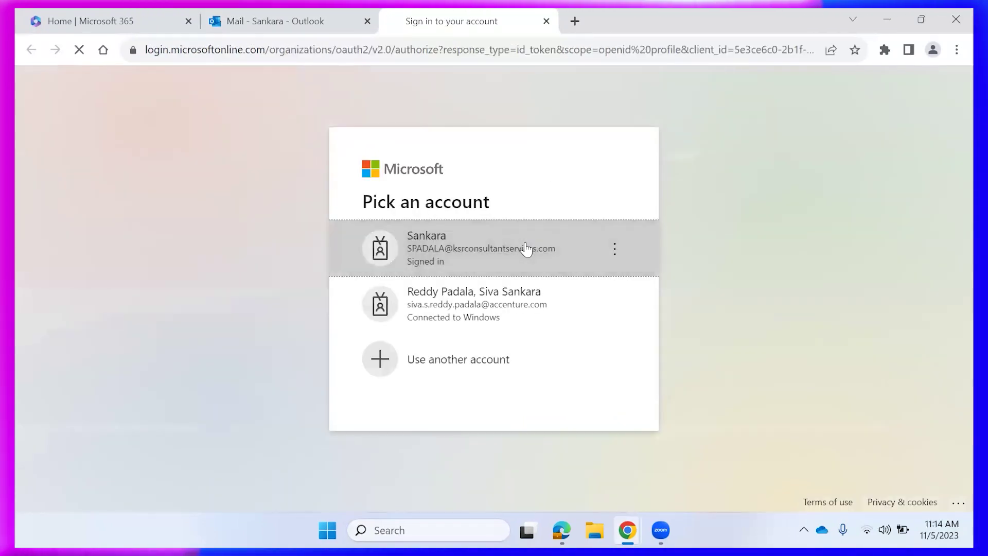
click(525, 245)
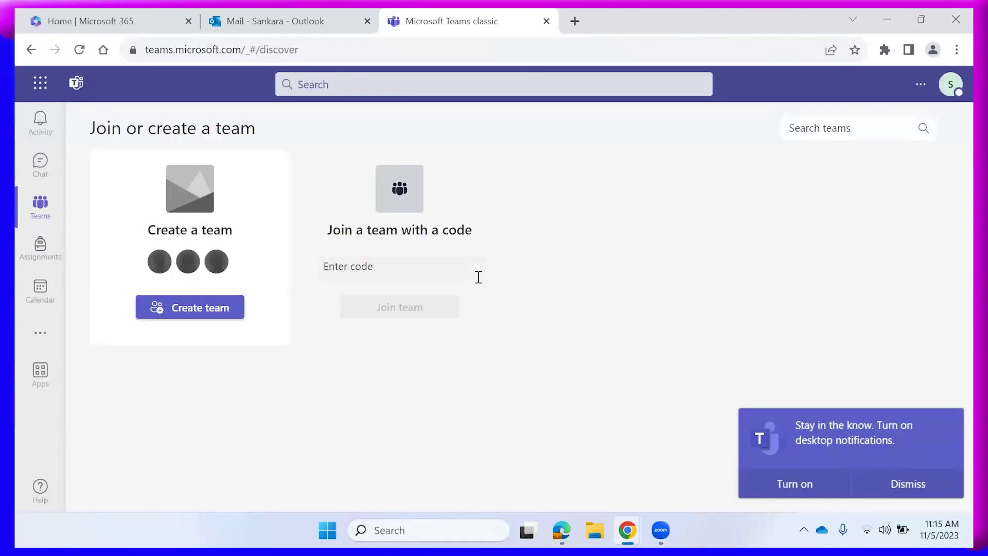
Dismiss the Teams prompts and open a chat with the colleague found by name search.
click(909, 484)
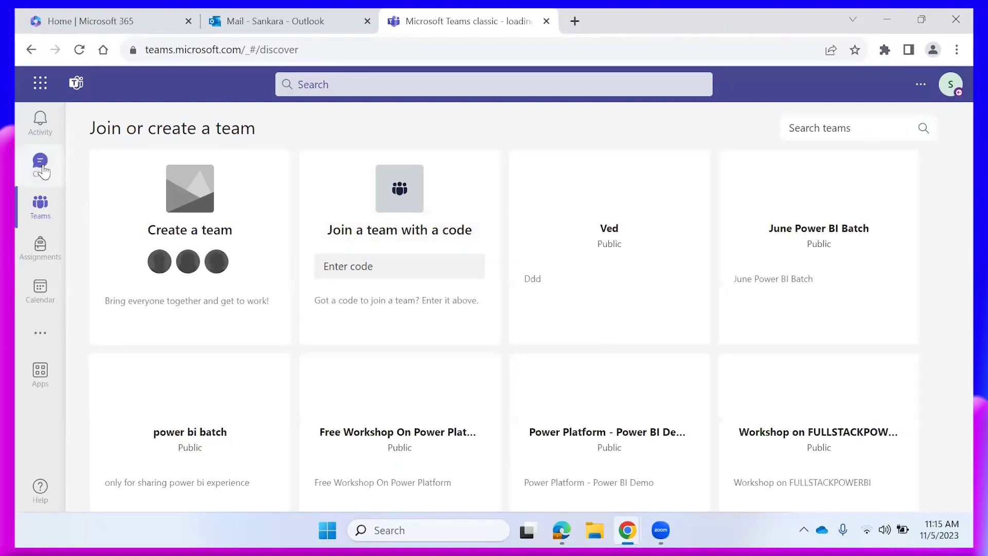
click(41, 164)
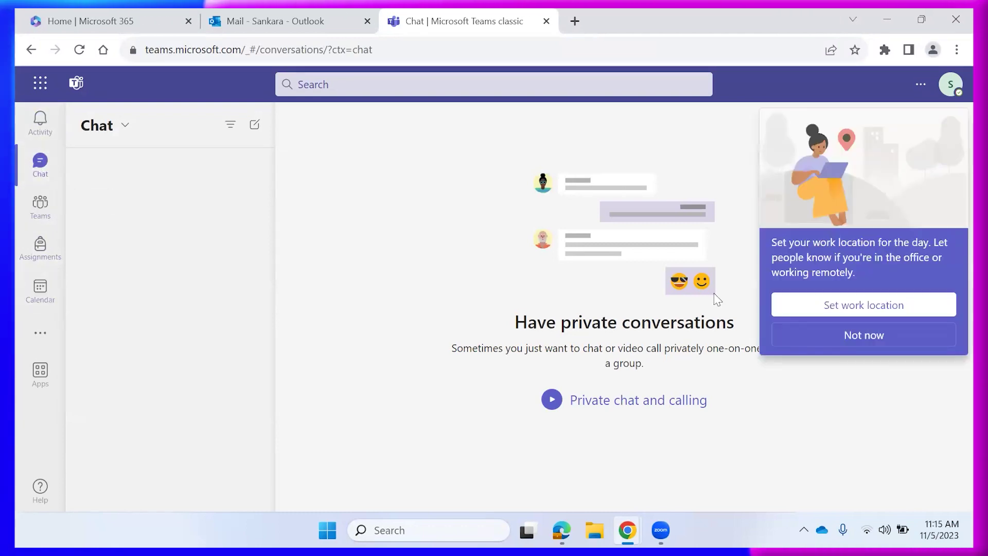
click(866, 337)
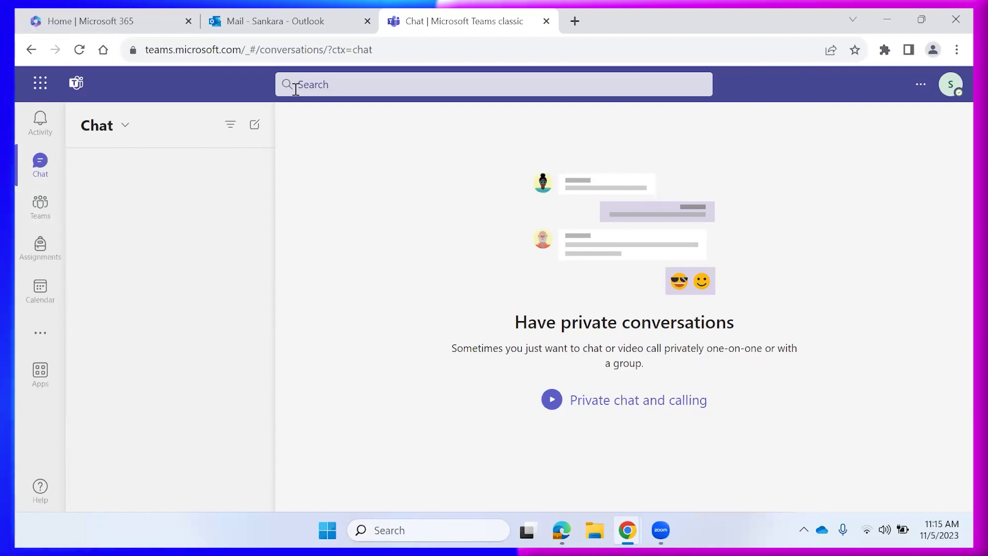
click(327, 86)
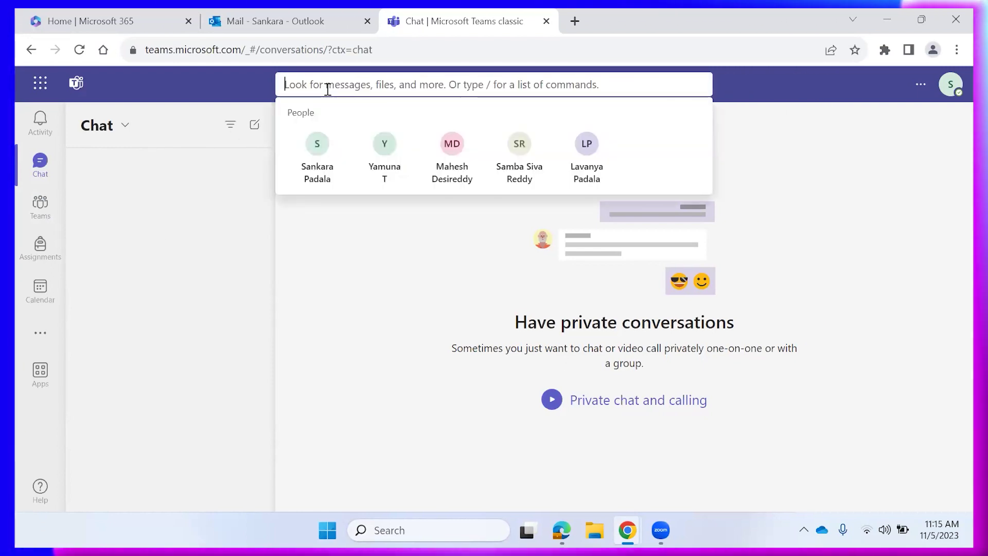
text(vam)
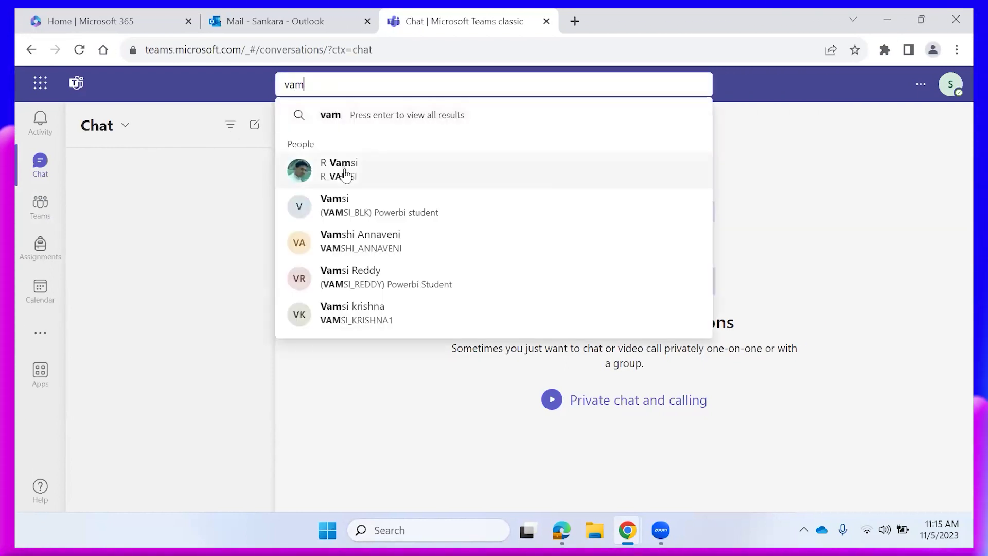
click(348, 175)
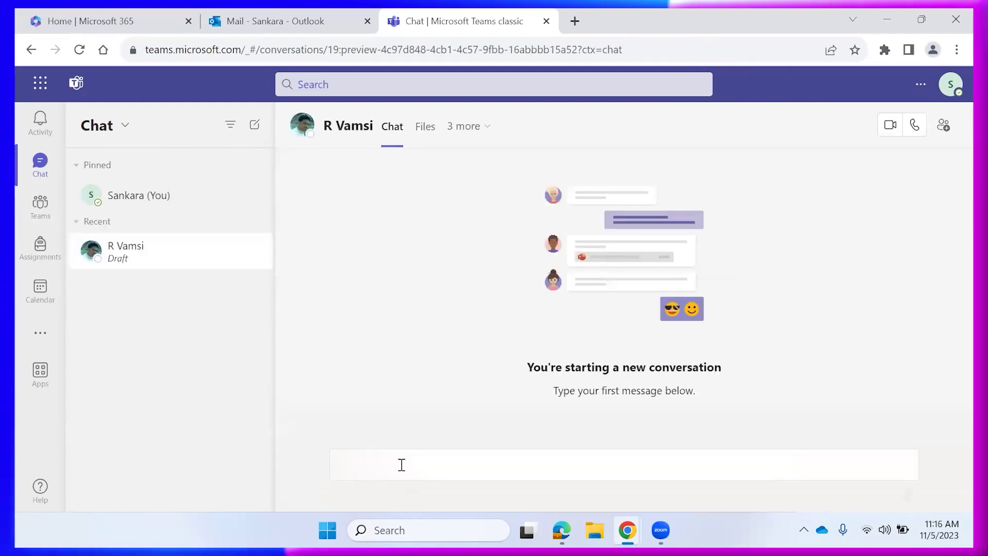
Send the colleague a greeting and then 'How is your day'.
text(HI Vamsi)
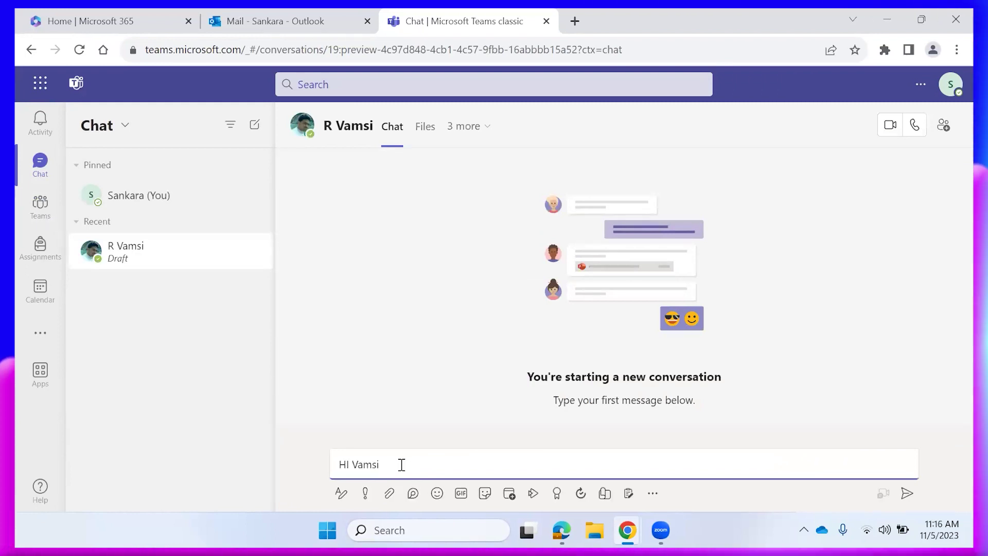
key(Return)
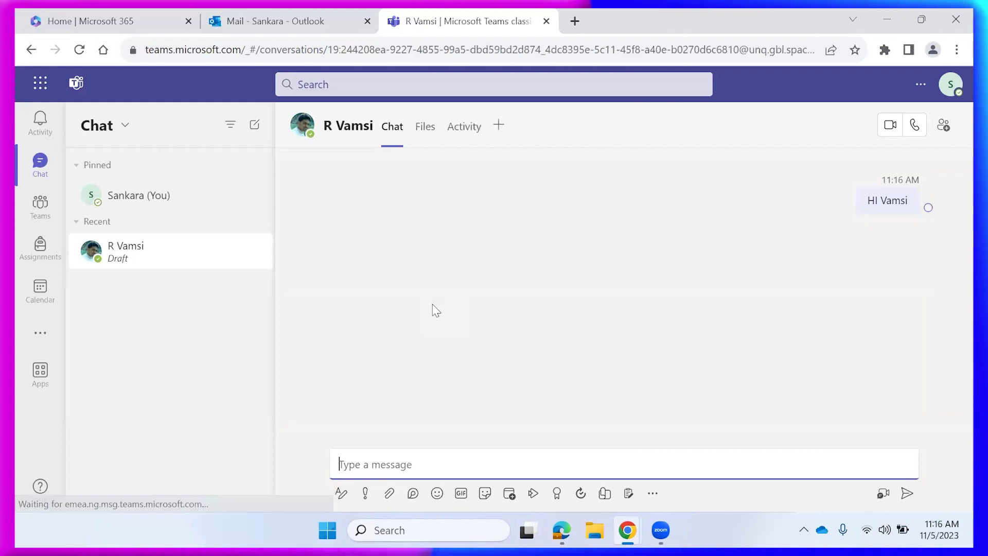
text(How is your day)
key(Return)
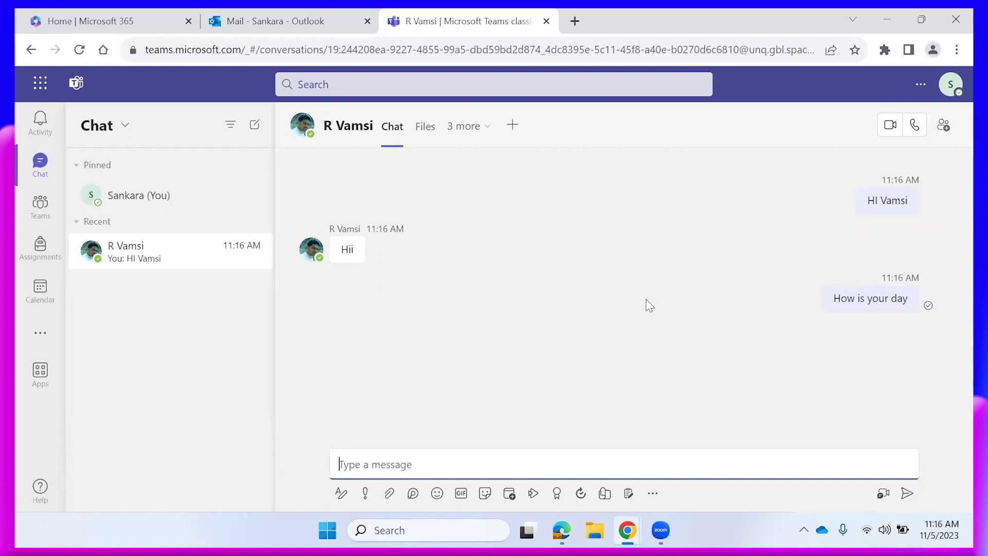
Search for a second colleague by name and add them to the chat.
click(946, 129)
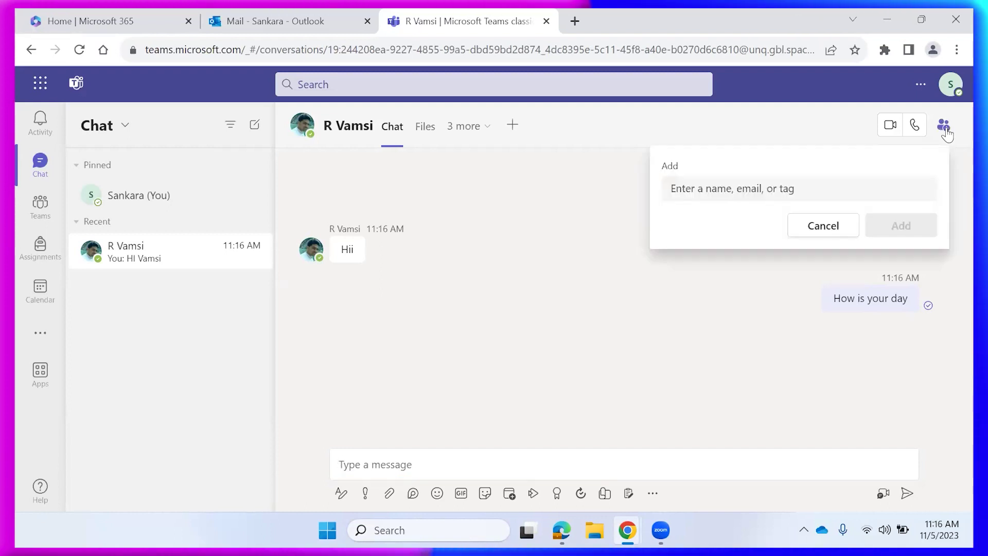
click(794, 194)
text(kri)
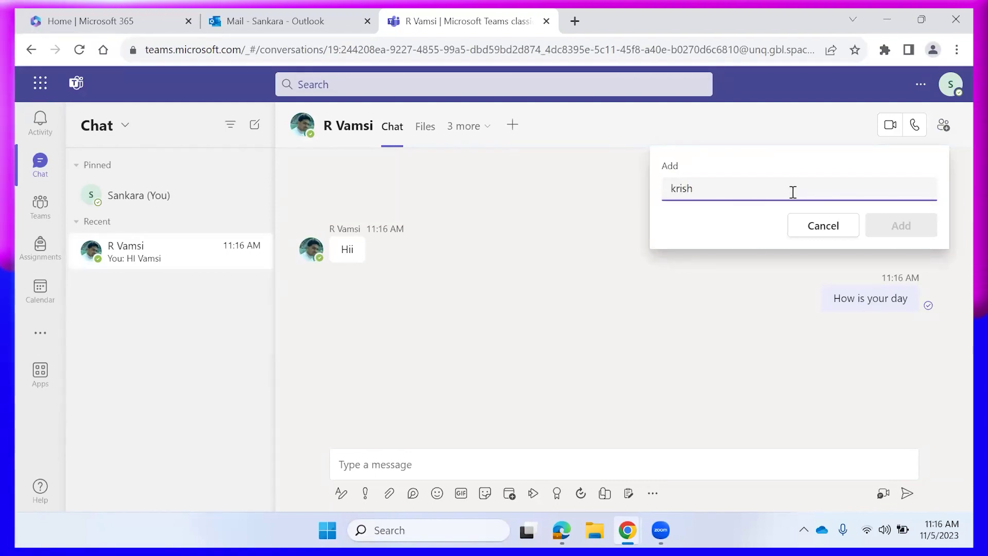
text(sh)
click(864, 218)
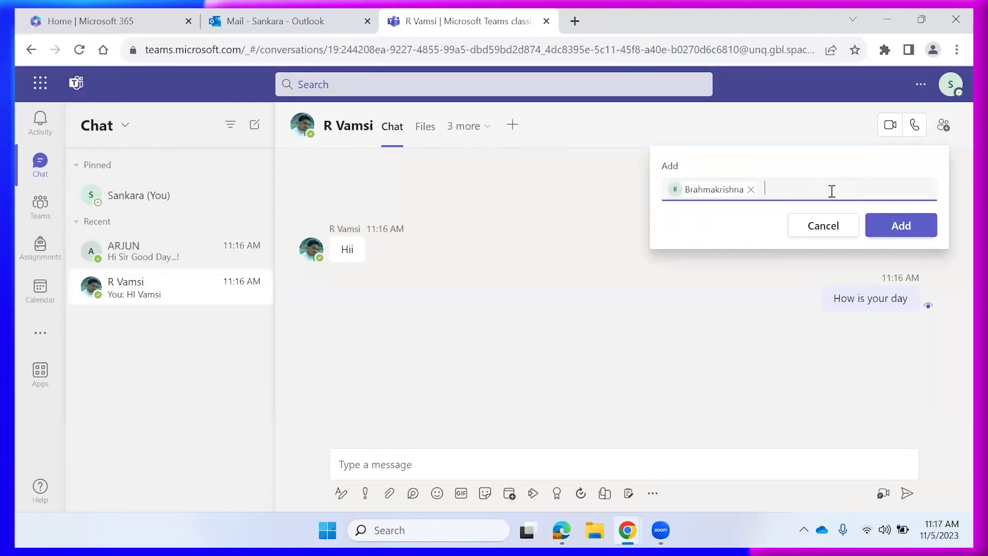
click(900, 226)
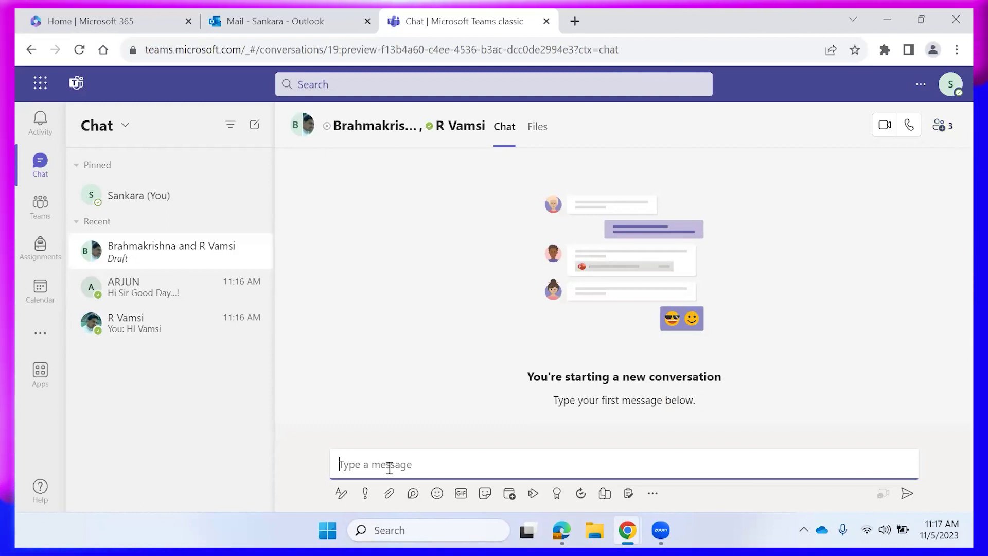
Send 'Hi Team', then enter 'We can have meeting at 2 PM today'.
text(am)
key(Return)
text(We can have meeting at 2 PM today)
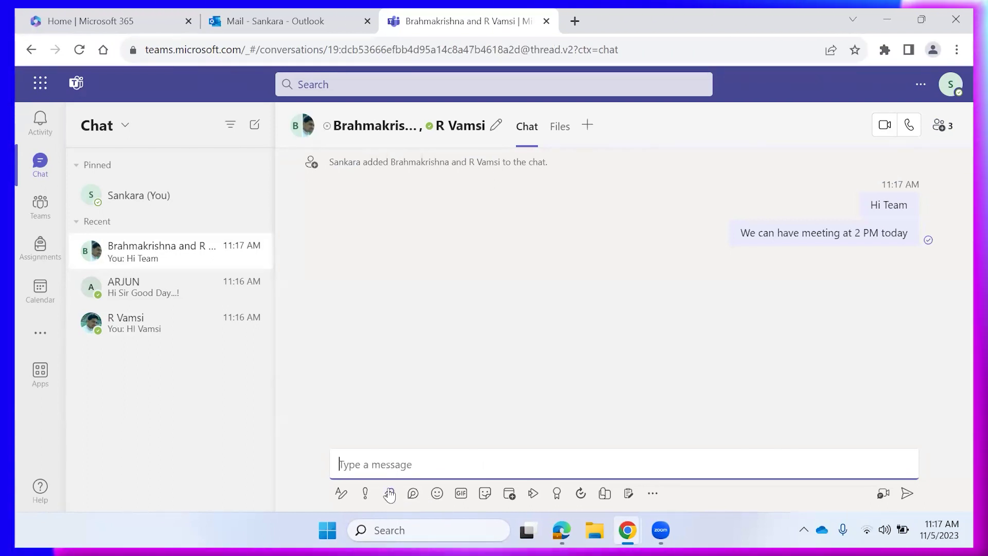
click(389, 493)
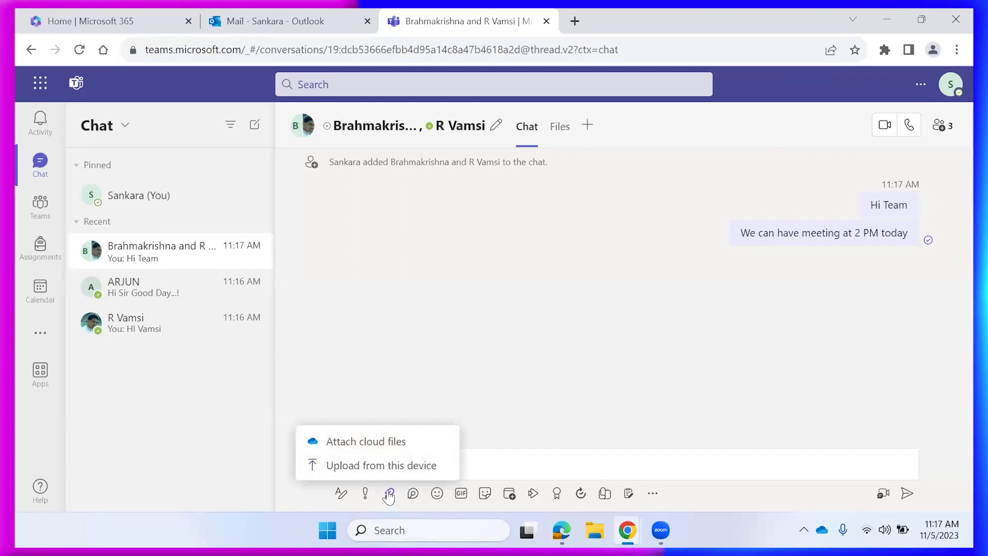
click(526, 461)
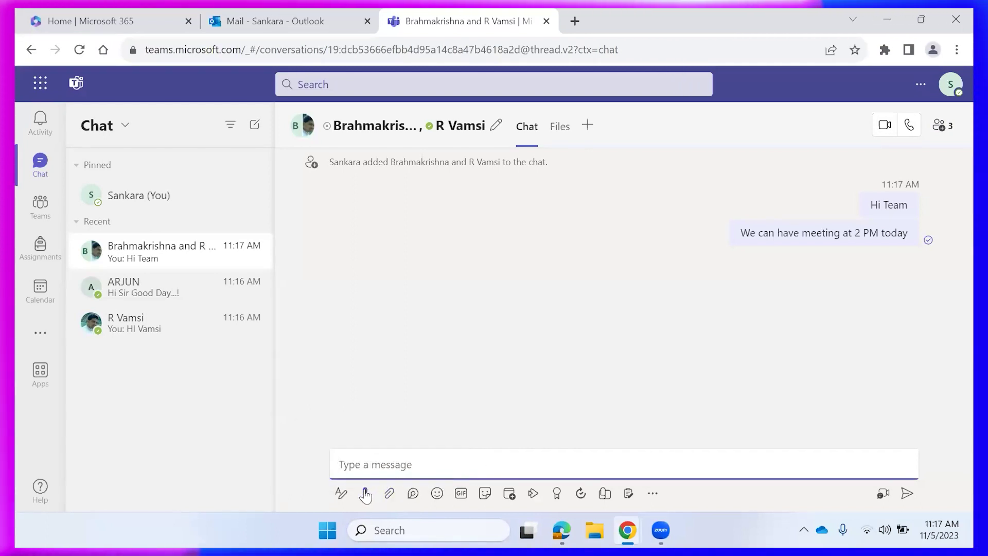
Send 'This is important' with delivery set to Important.
click(365, 494)
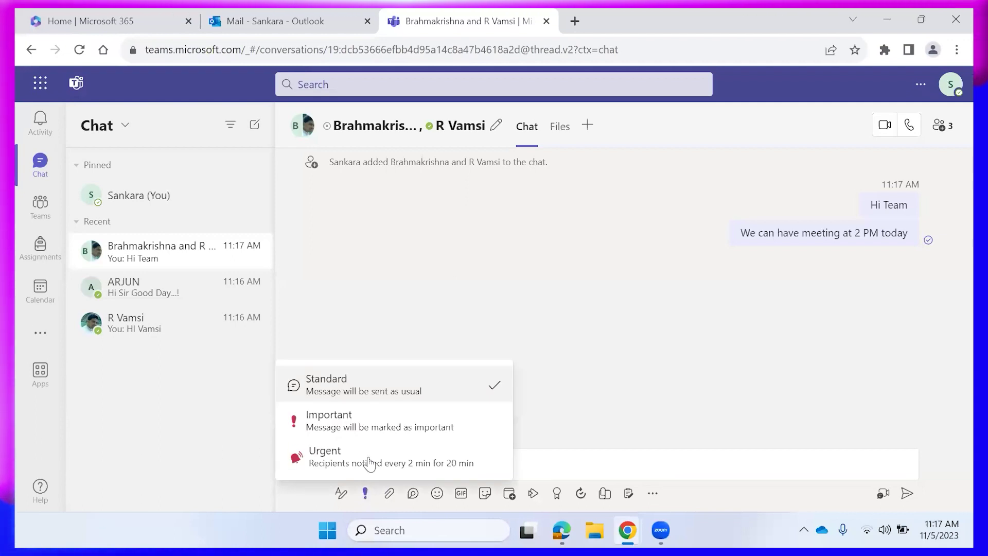
click(394, 429)
text(This is important)
key(Return)
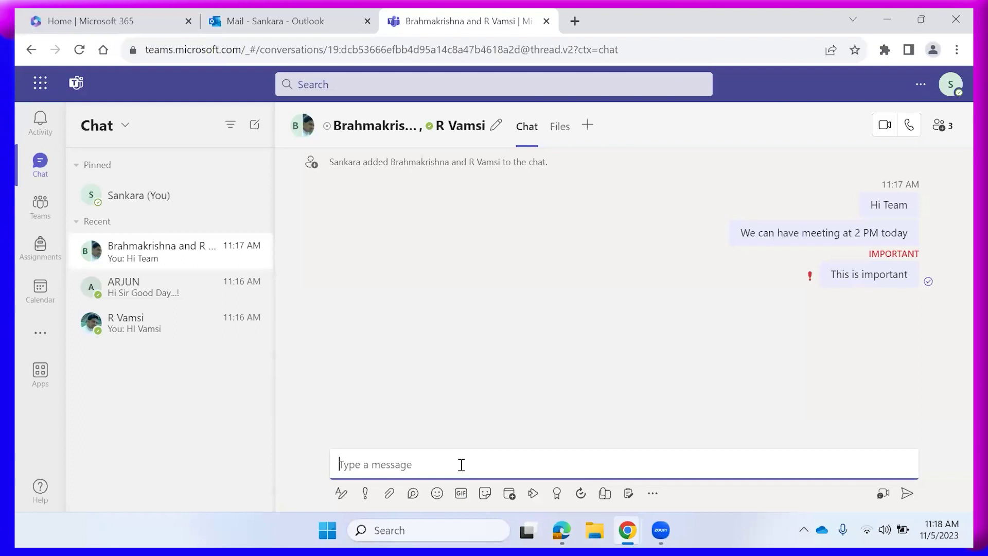
click(461, 494)
Close the GIF picker, check the Microsoft 365 home tab, then go to Teams' team page.
click(634, 470)
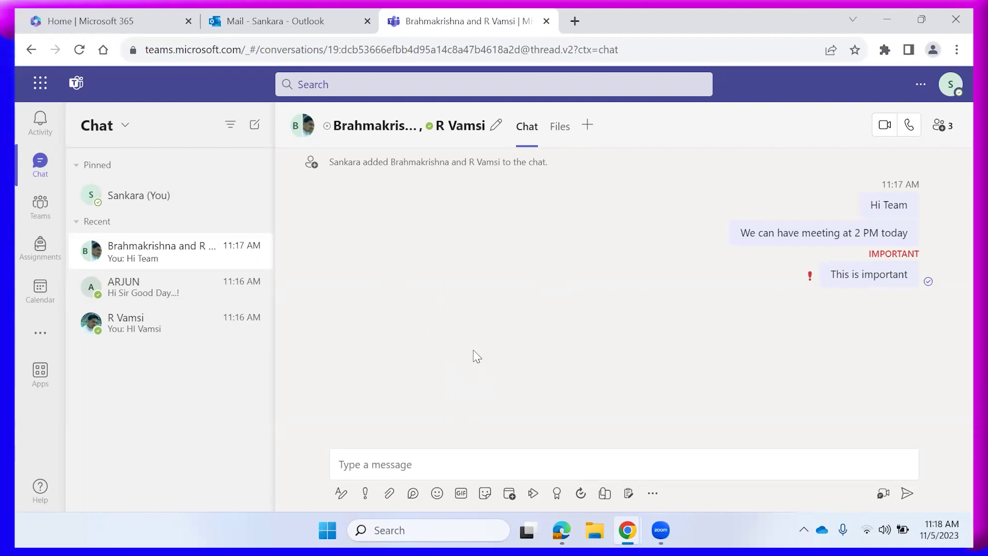
click(390, 464)
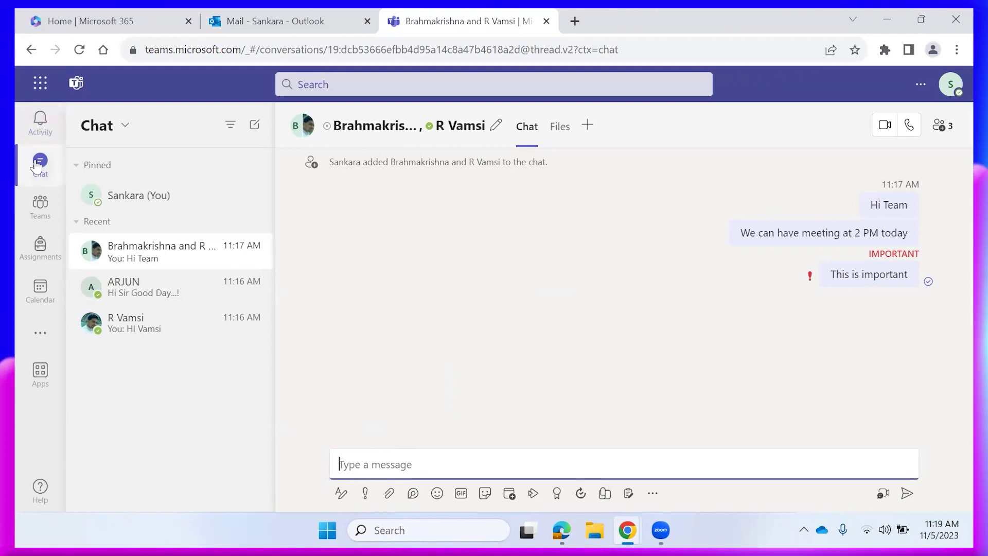
click(95, 31)
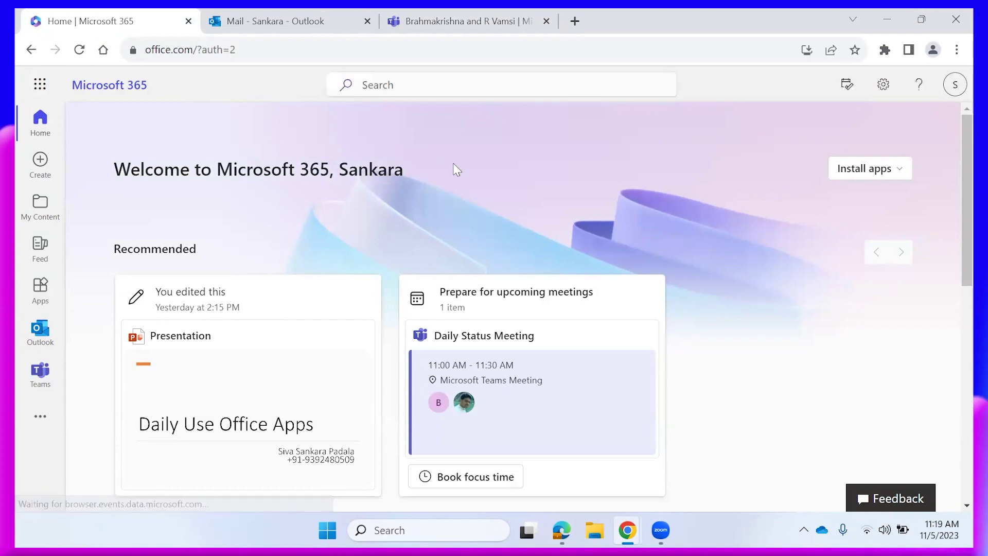
key(ctrl+3)
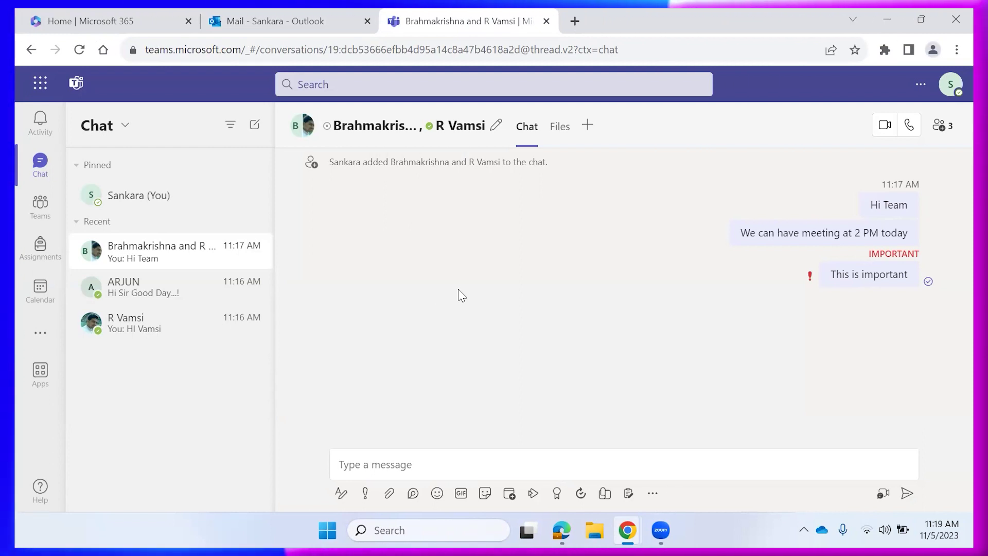
click(41, 206)
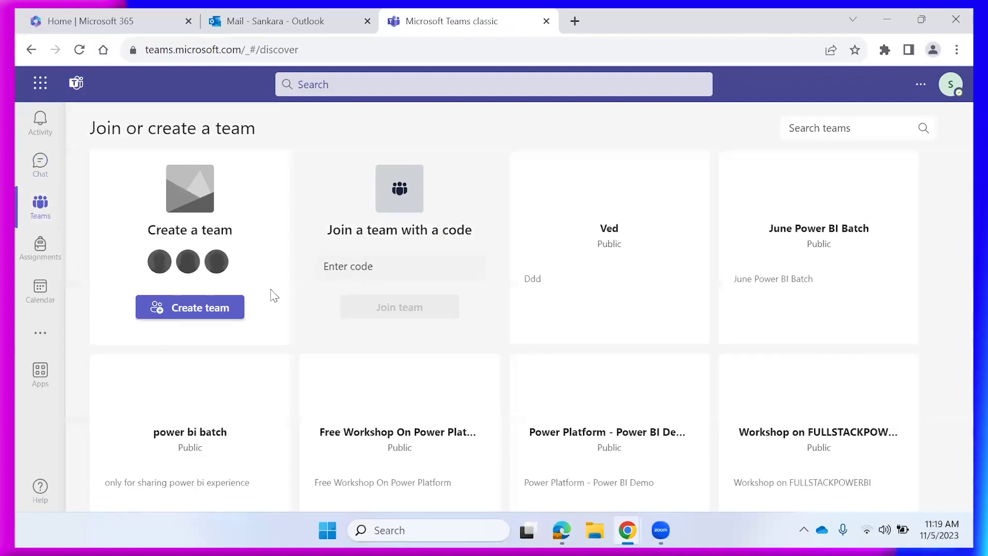
Create a new team named MyProjectTeam.
click(226, 309)
text(M)
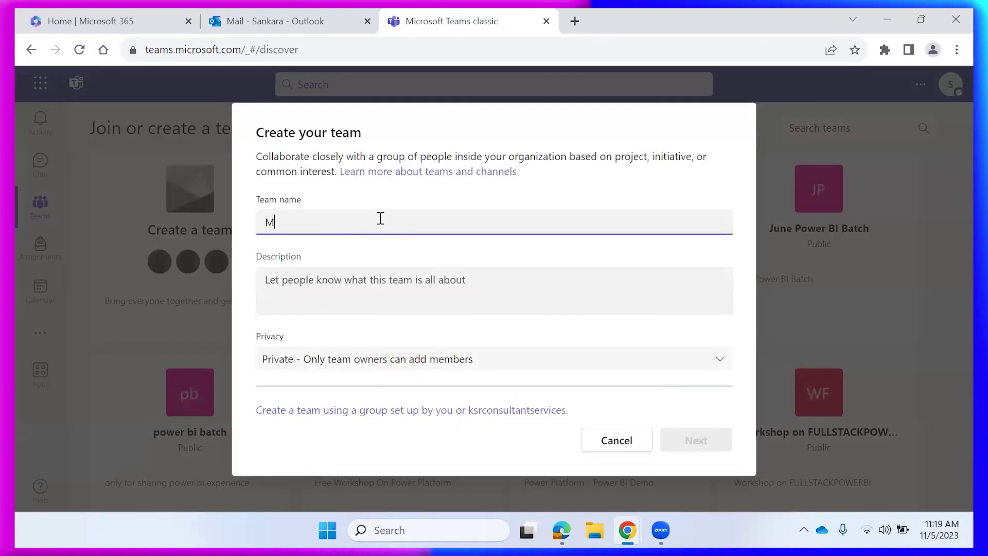
text(yProject)
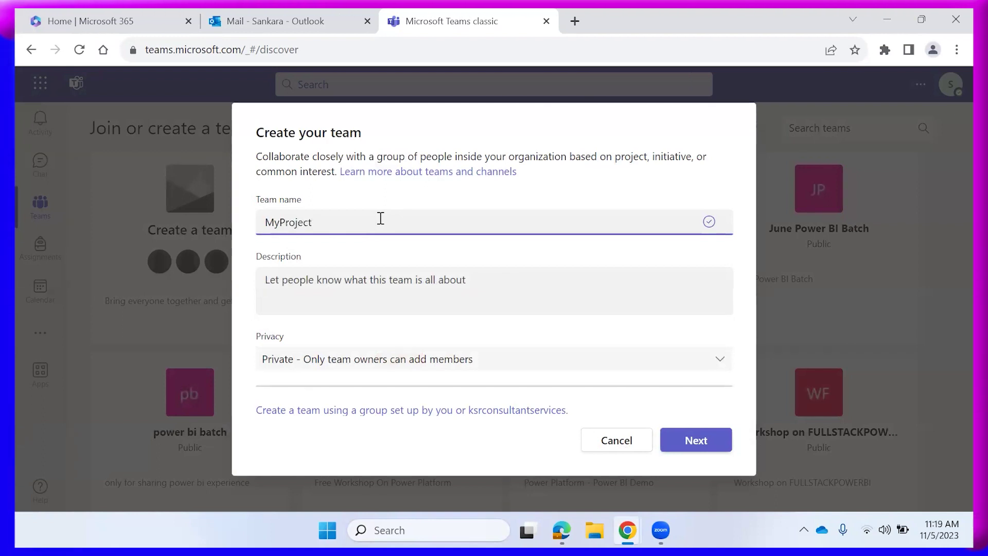
text(Team)
key(Return)
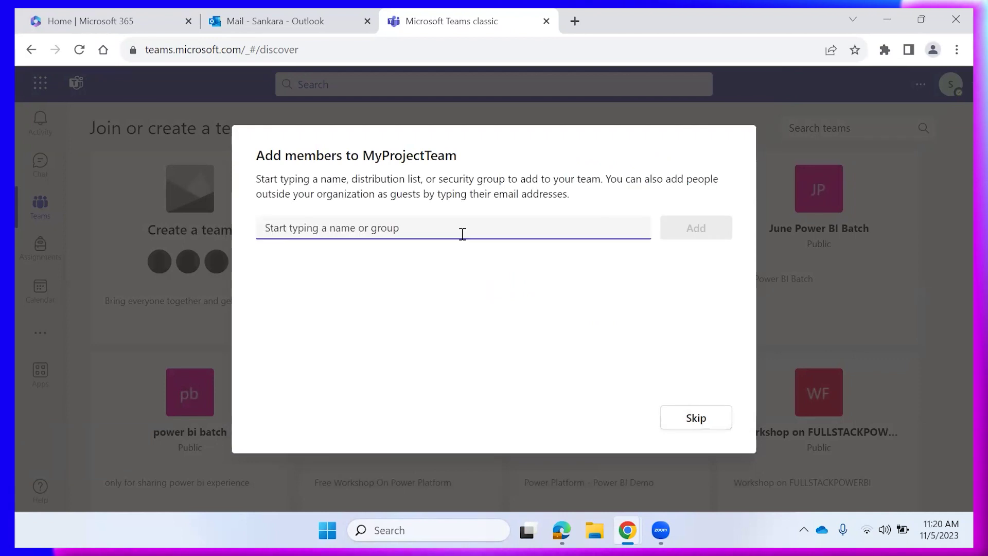
Add three members to MyProjectTeam and make one of them an Owner.
text(br)
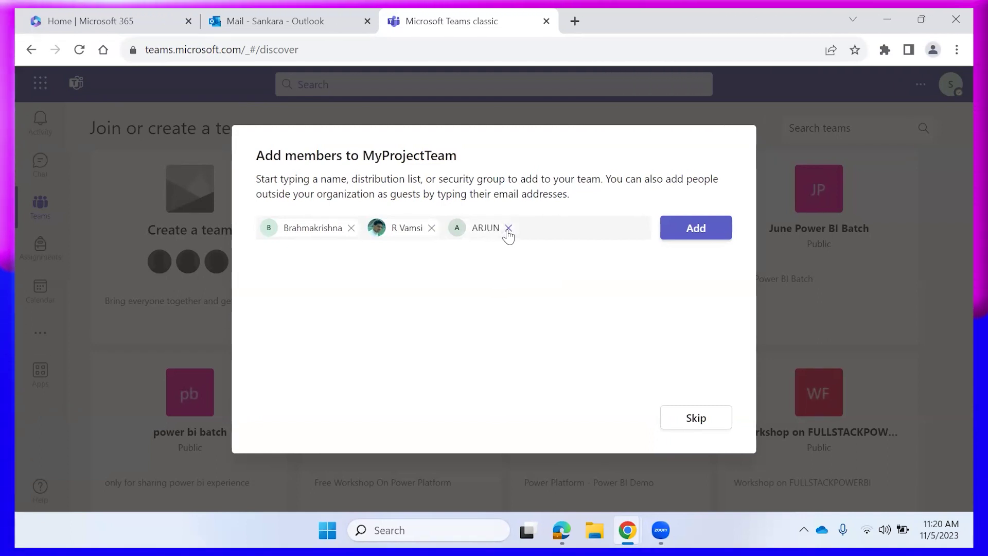
click(699, 229)
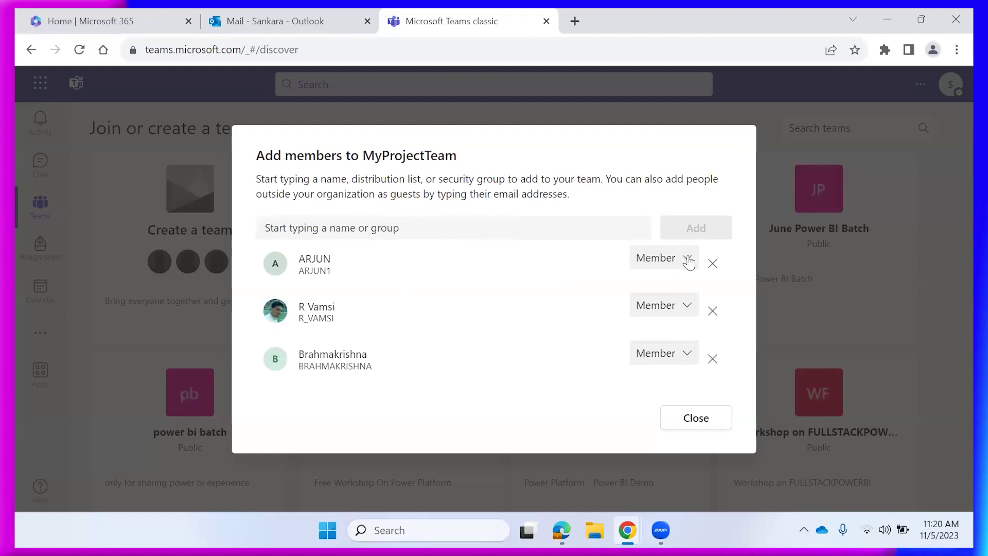
click(687, 262)
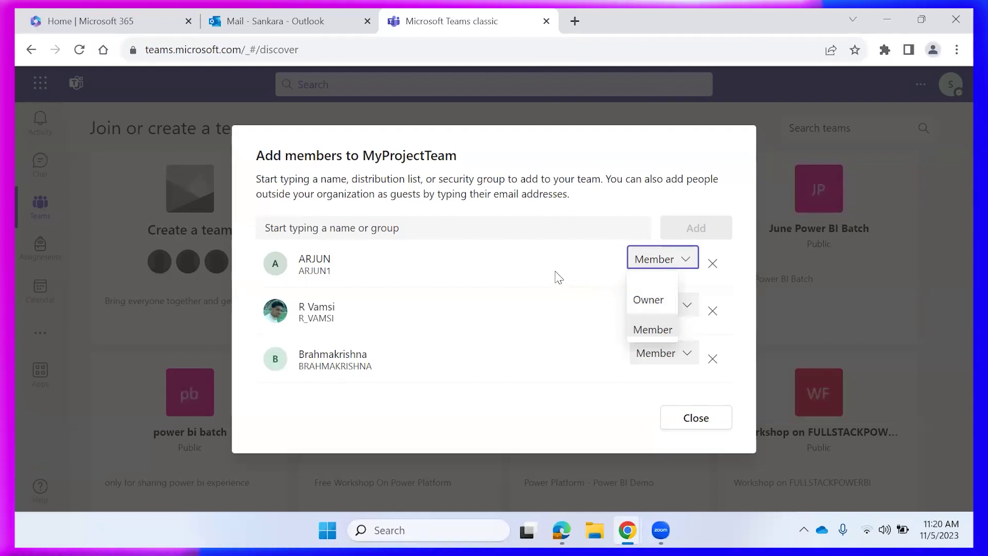
click(648, 302)
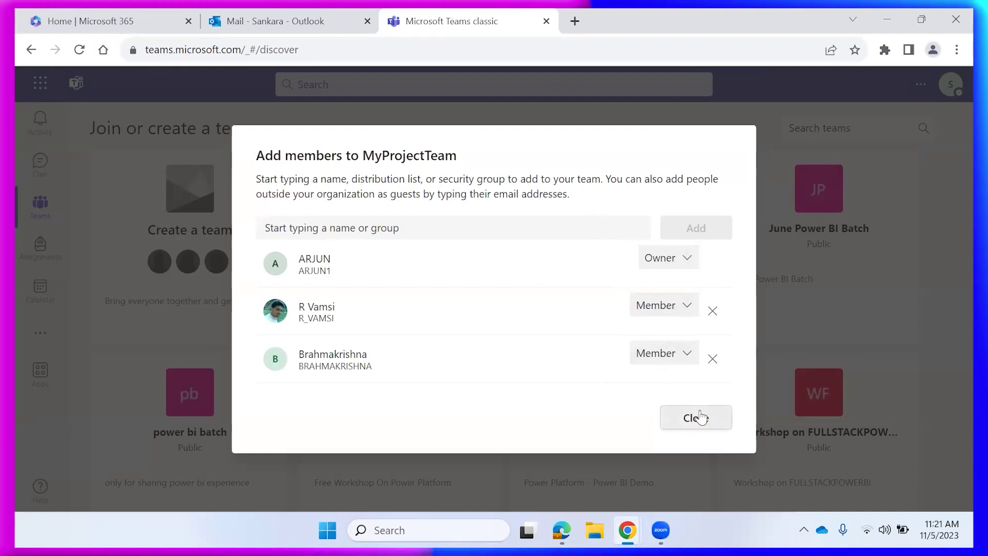
click(690, 425)
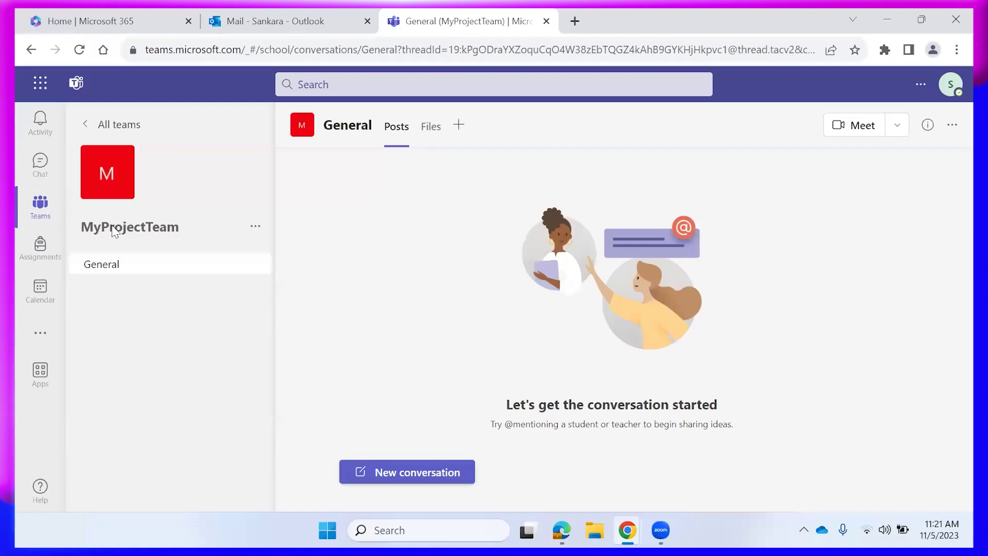
Open MyProjectTeam's edit details and cancel without changes.
click(119, 186)
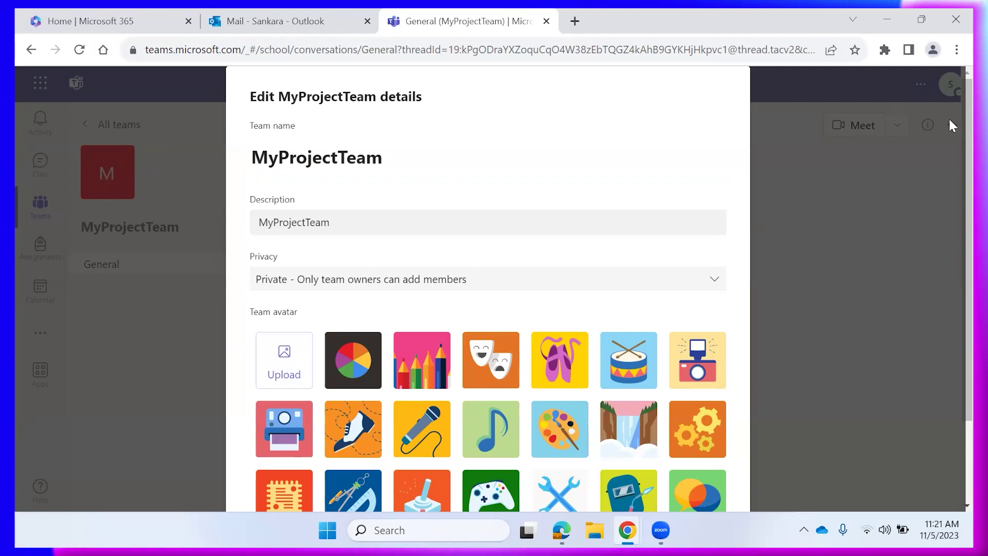
scroll(950, 288, down, 3)
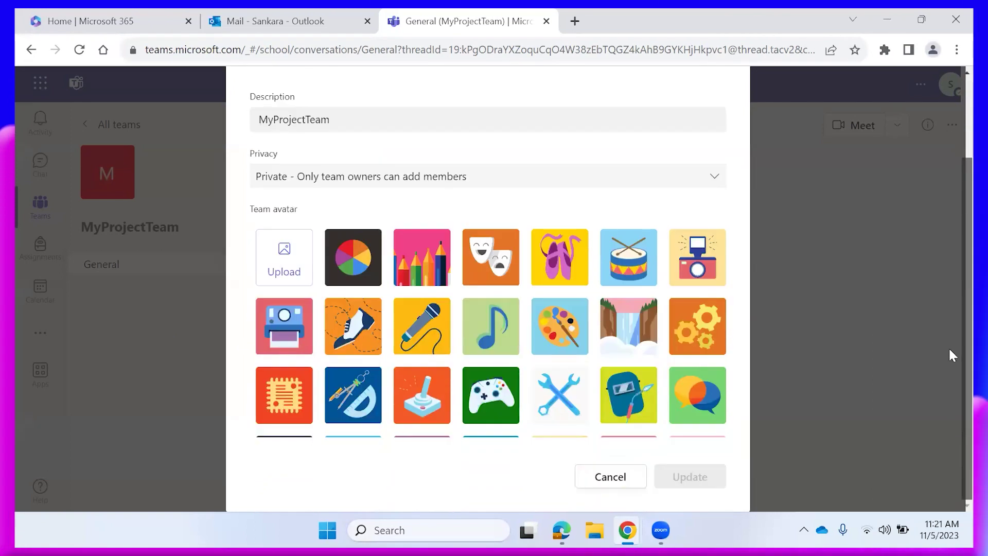
click(797, 278)
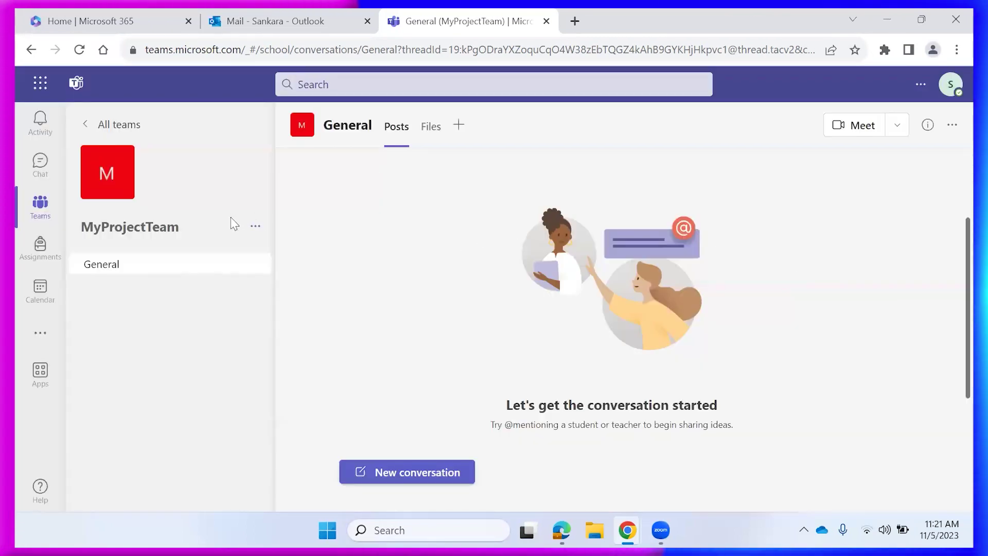
In Manage team's Members and guests list, promote another member to Owner.
click(255, 227)
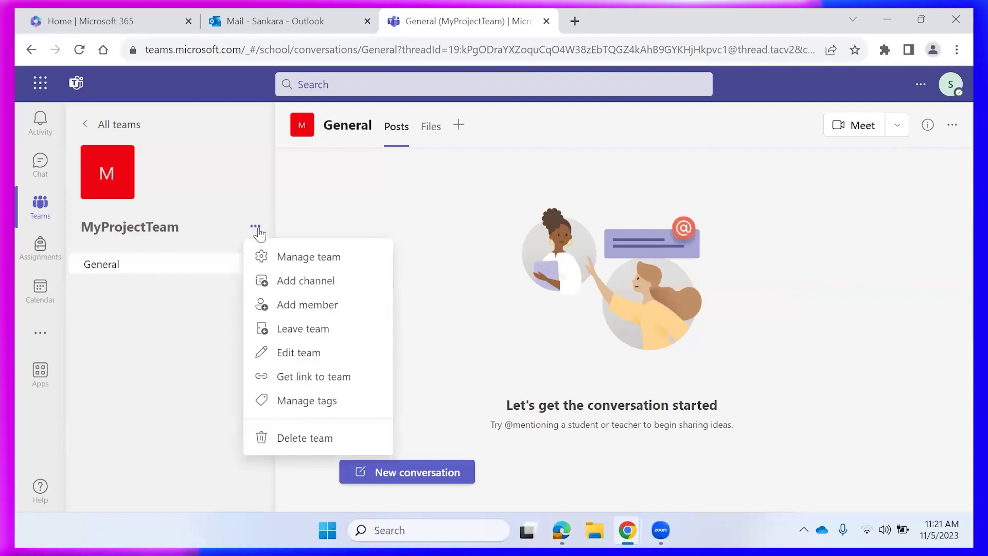
click(302, 257)
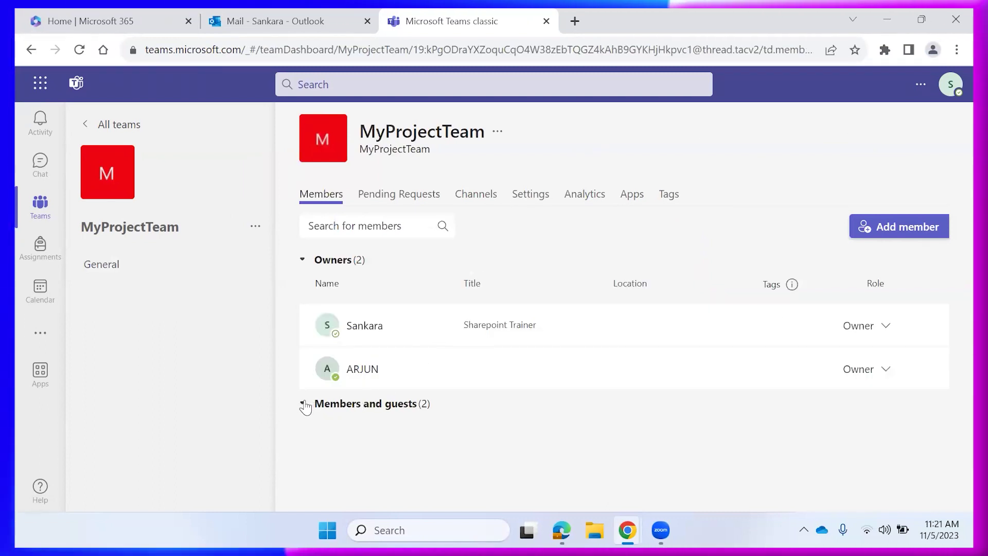
click(303, 403)
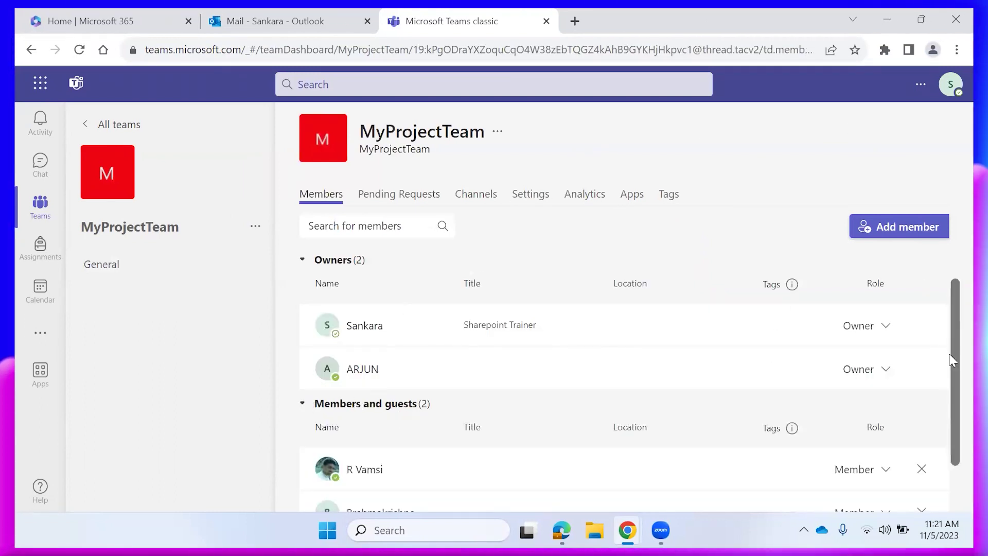
scroll(953, 416, down, 1)
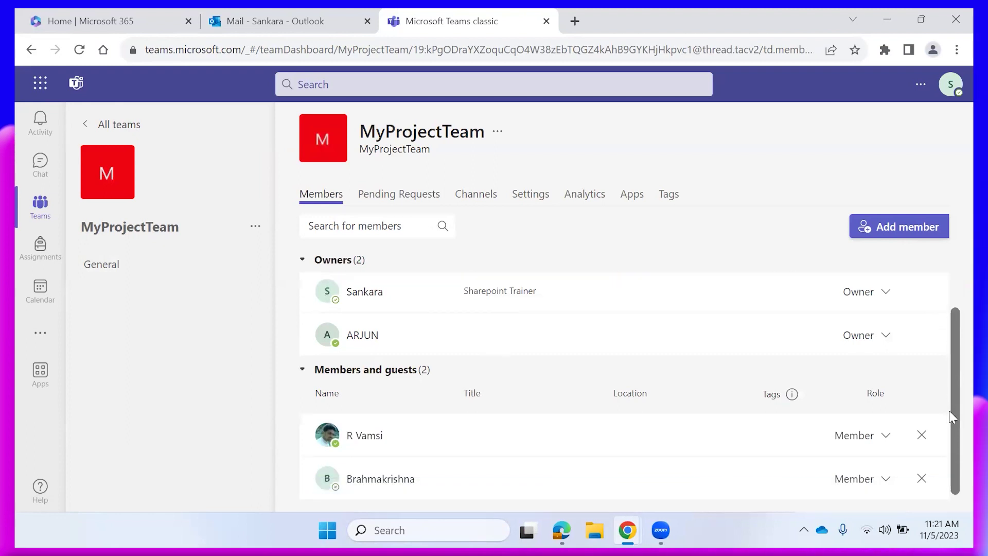
click(878, 441)
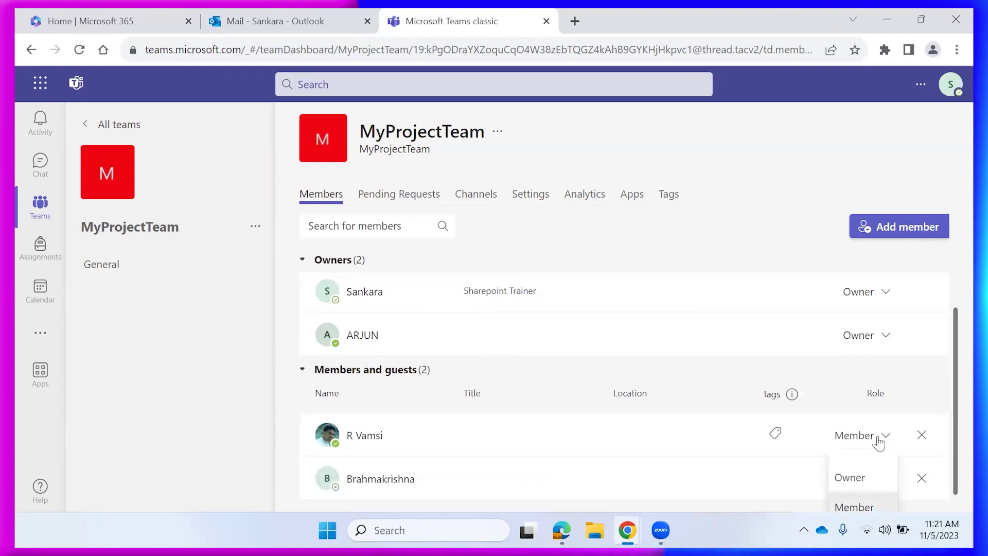
click(858, 483)
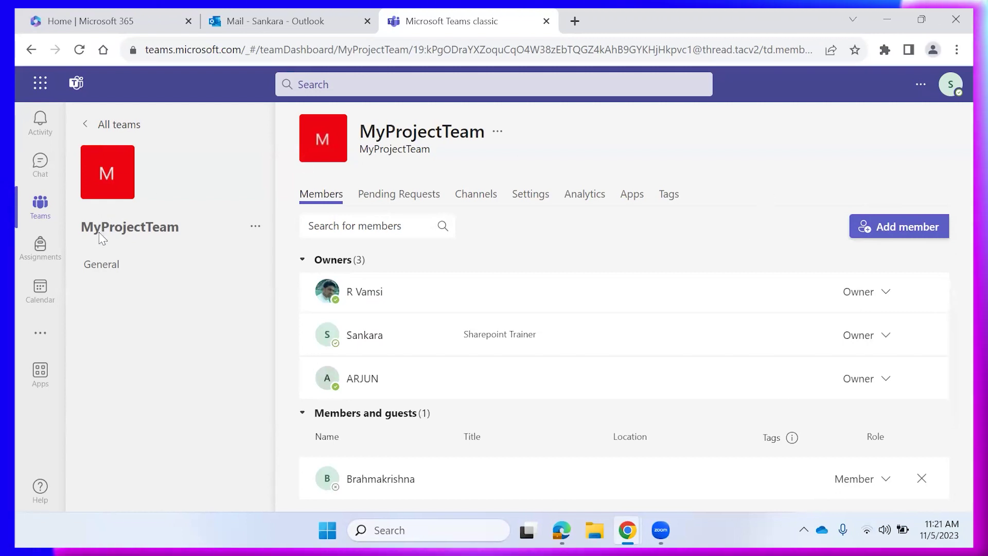
click(255, 229)
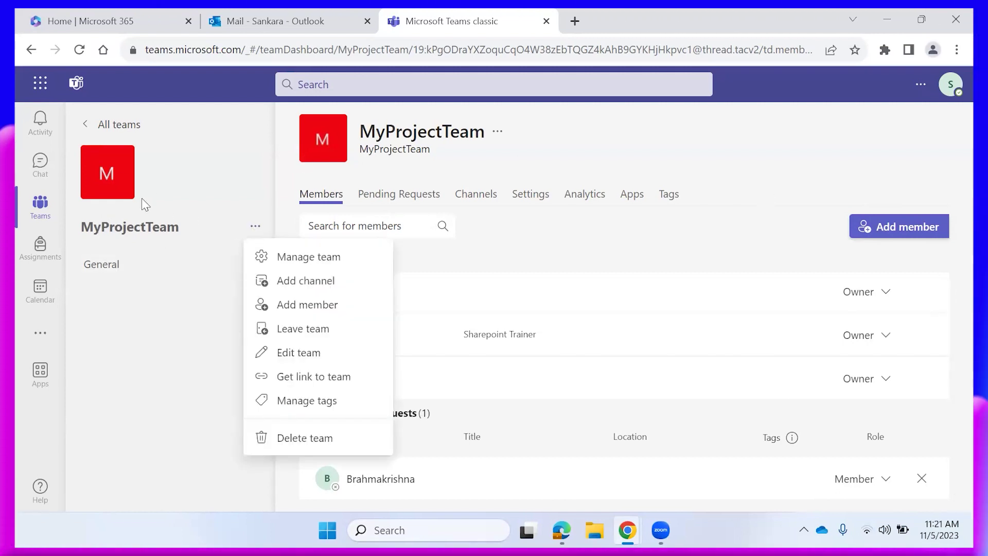
key(Escape)
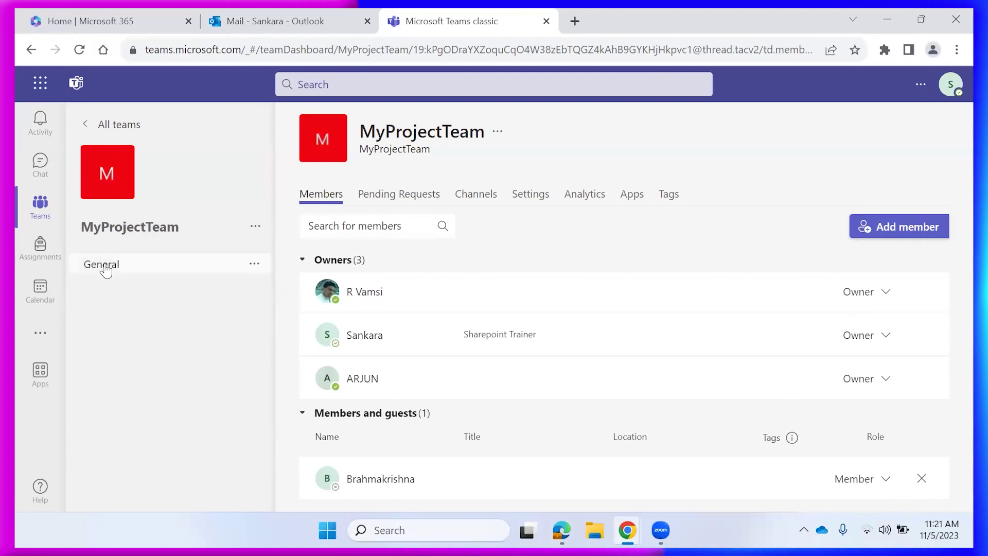
Post 'HI' as a new conversation in MyProjectTeam's General channel.
click(105, 269)
click(417, 472)
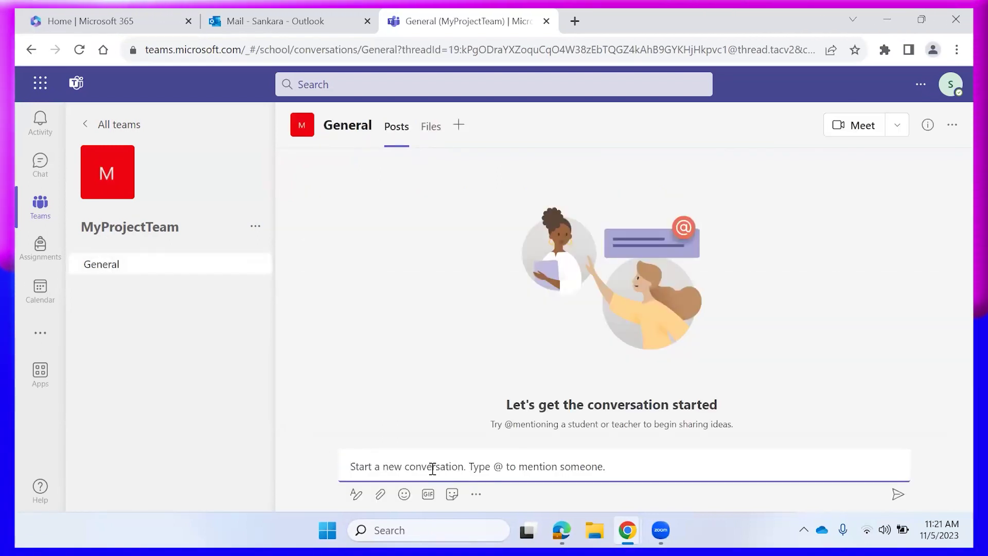
text(HI)
key(Return)
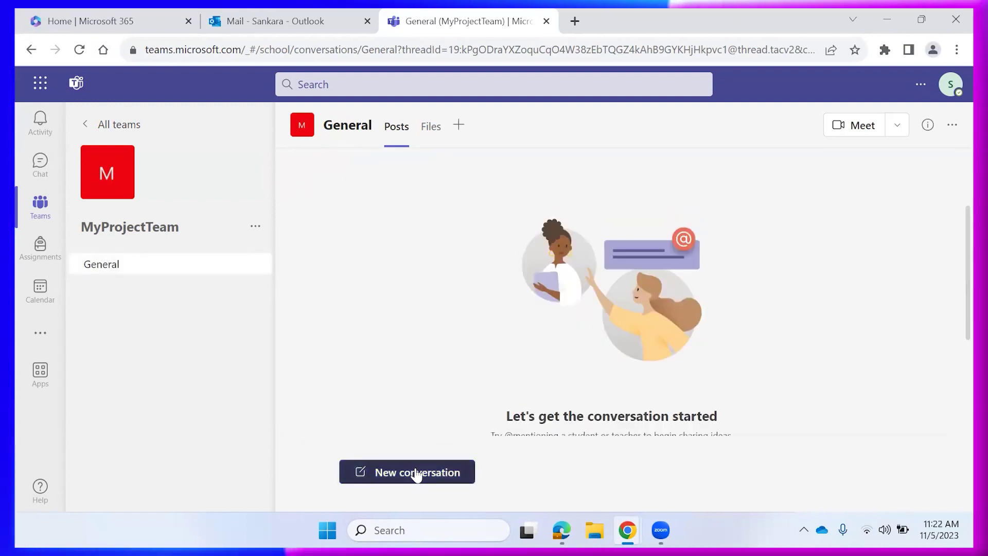
Discard the empty second conversation draft and view the channel's Files library.
click(417, 473)
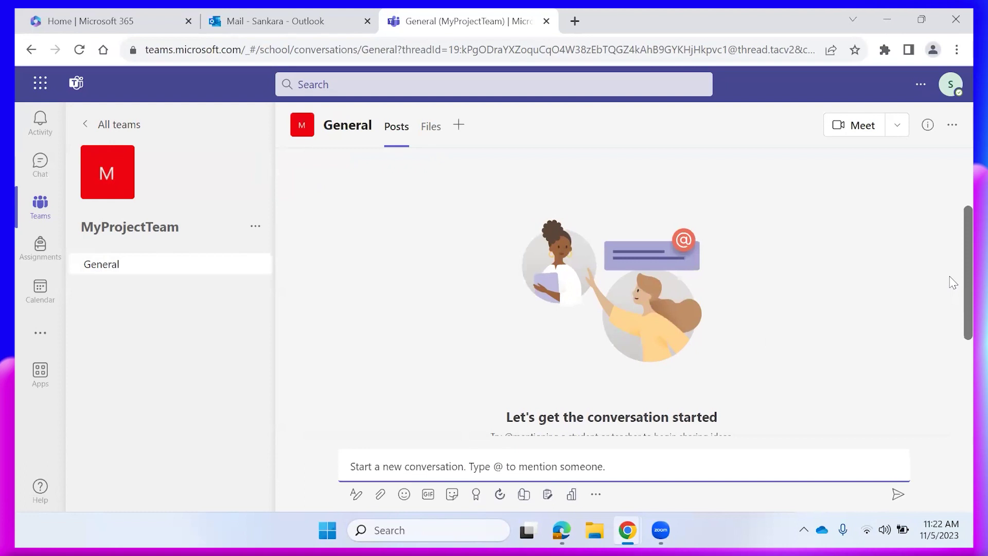
click(431, 436)
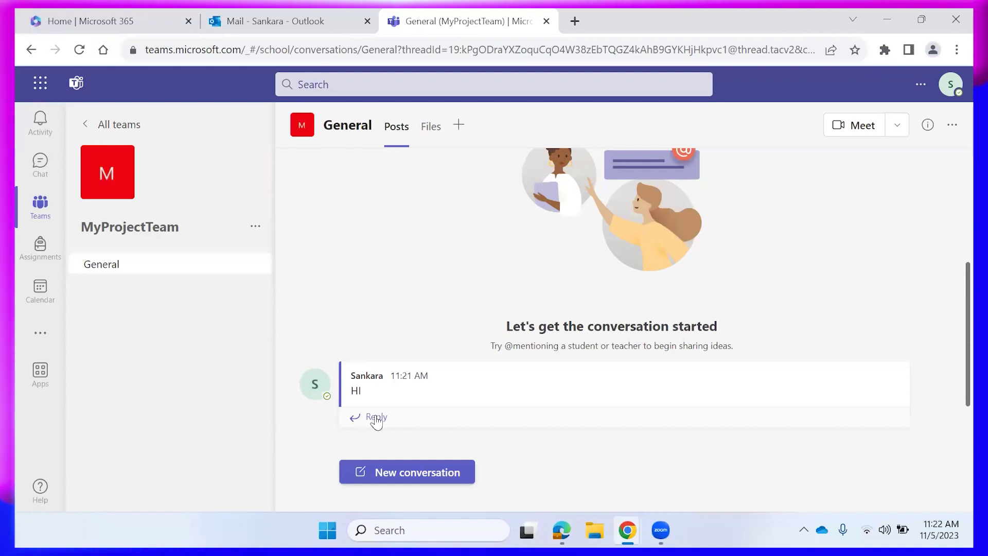
click(431, 127)
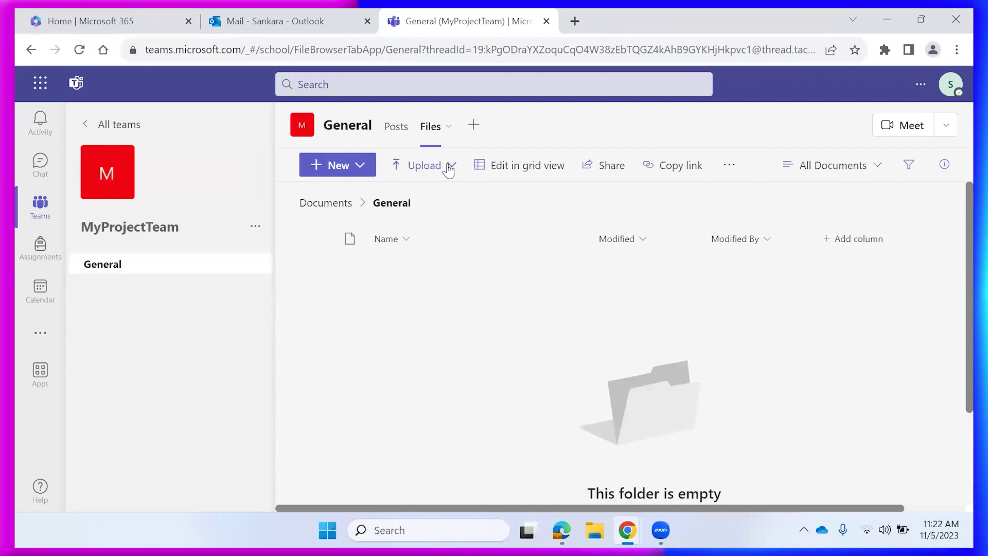
Create the Excel workbook ShiftData.xlsx in the General channel's Files, then return to Files.
click(361, 170)
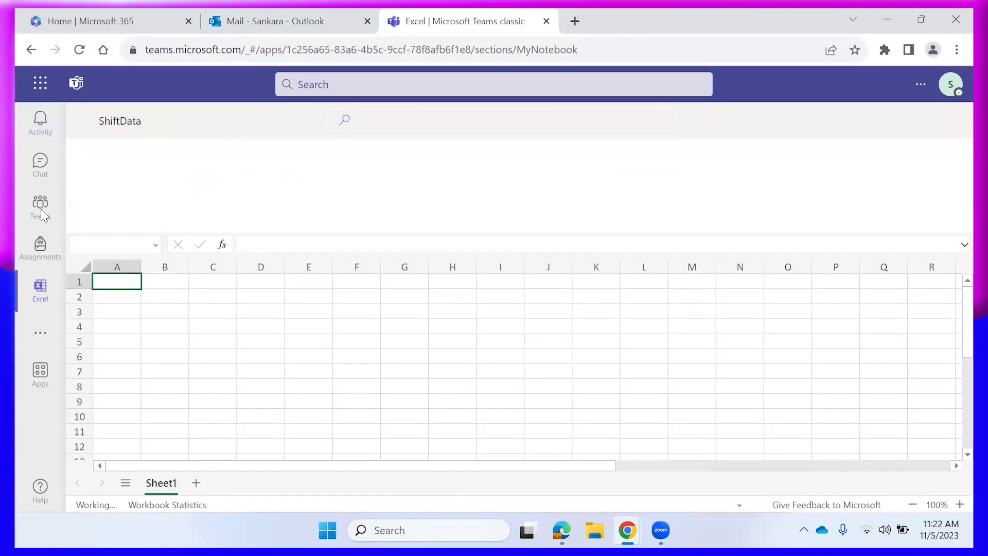
click(41, 205)
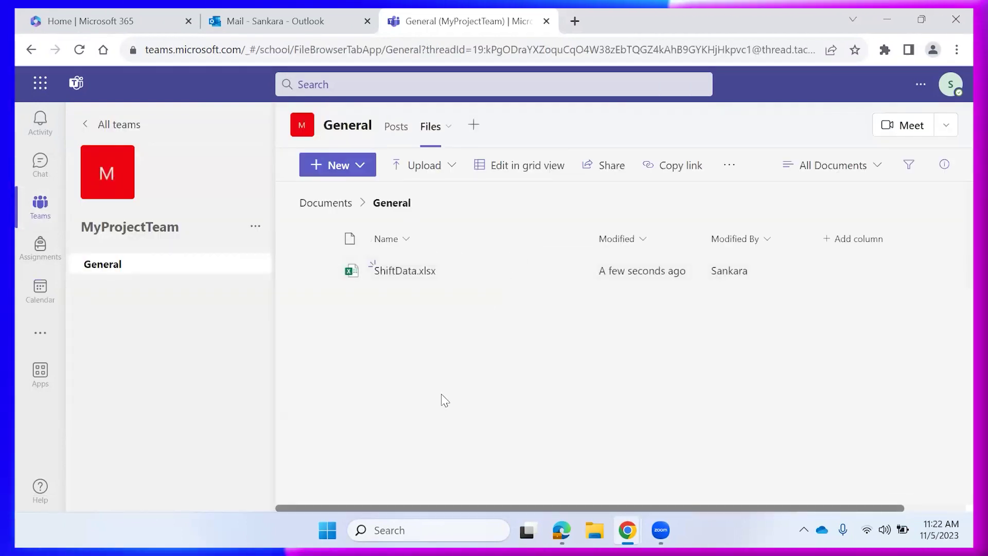
click(393, 127)
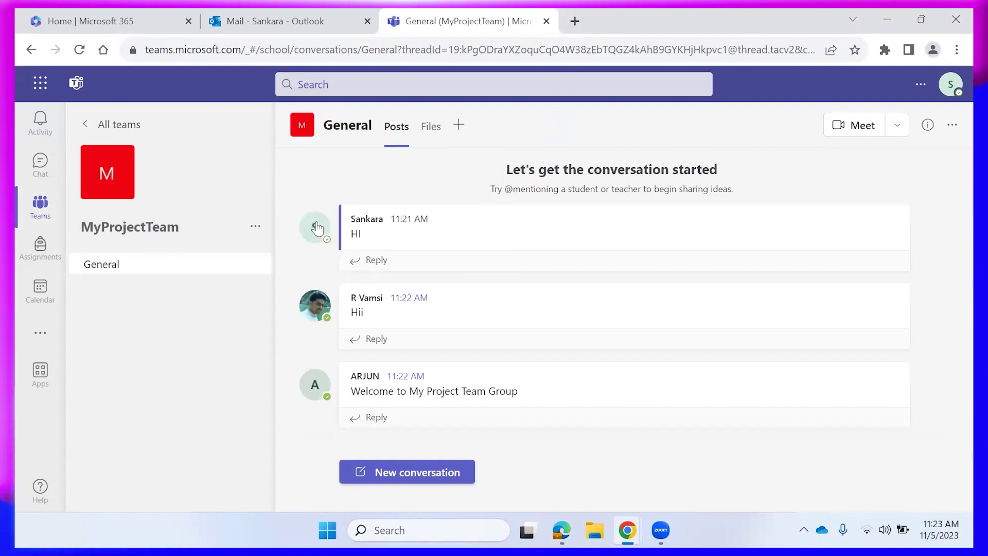
click(431, 132)
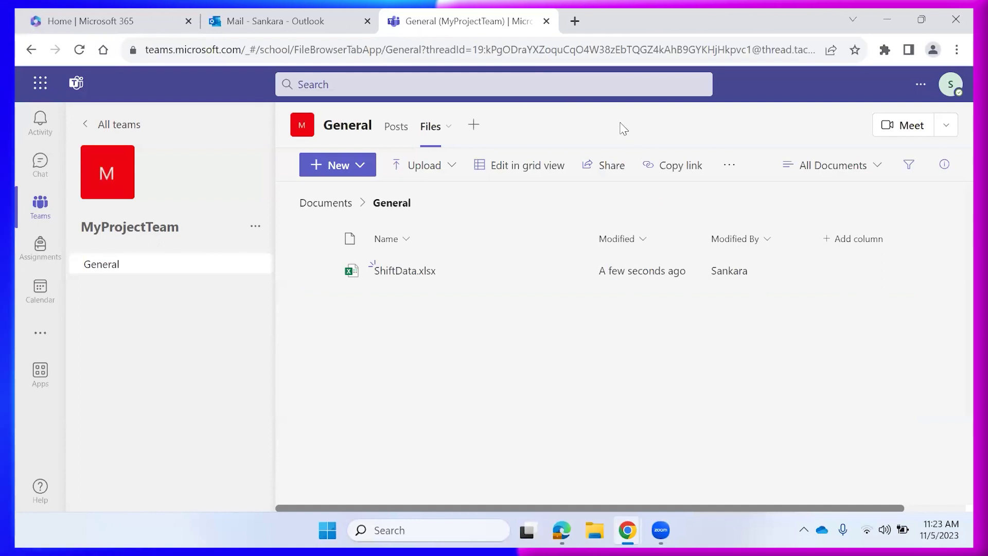
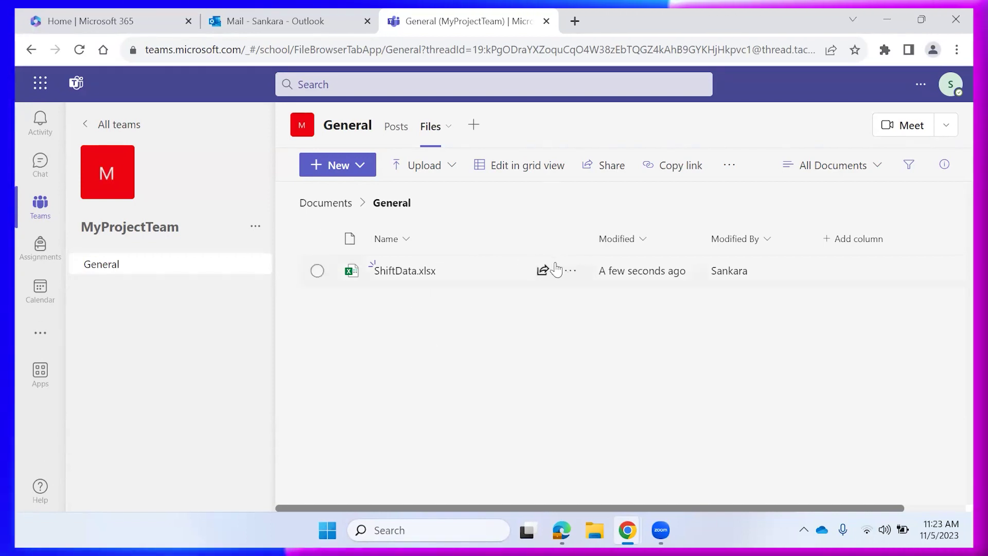
Look through the ShiftData.xlsx options menu twice without changing the file, then leave the Files tab.
click(569, 272)
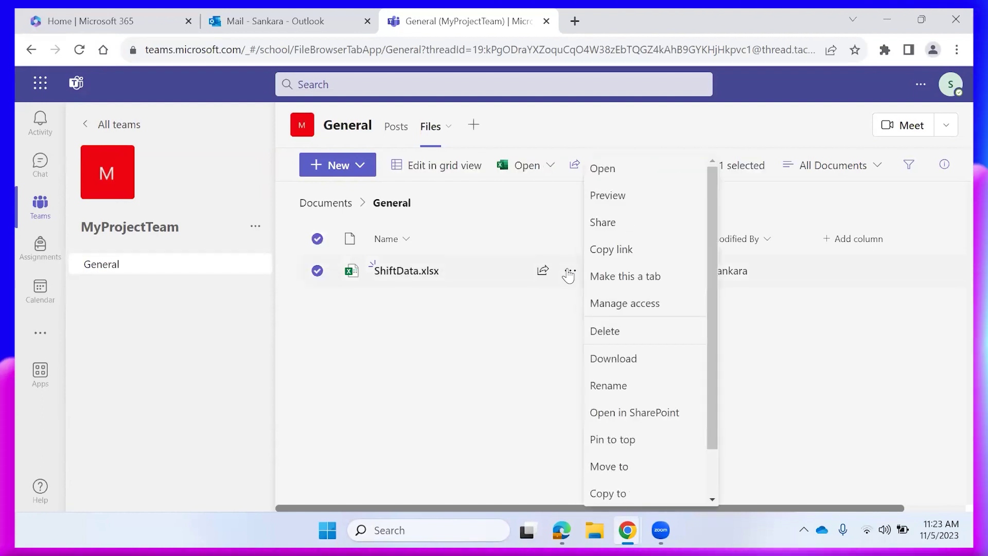
click(378, 376)
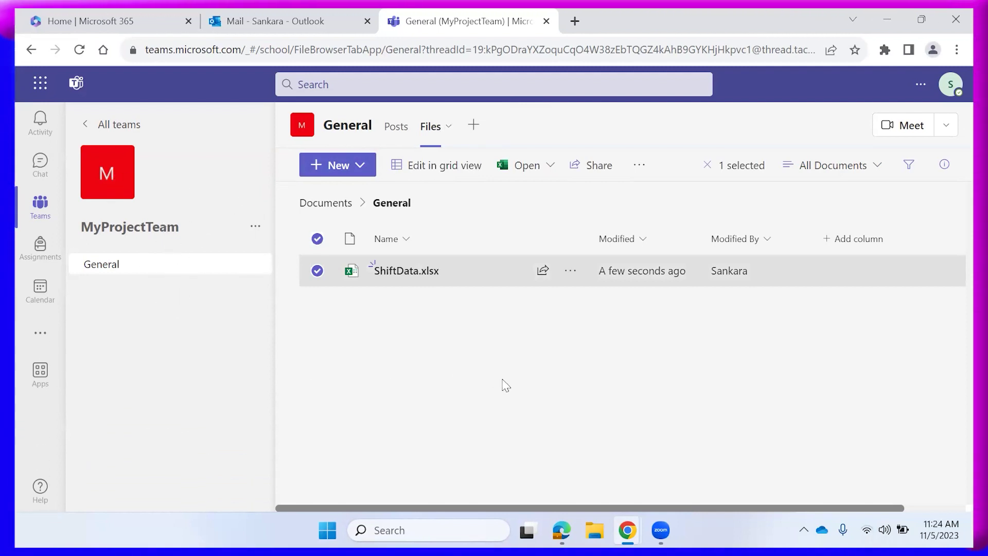
click(612, 376)
click(571, 273)
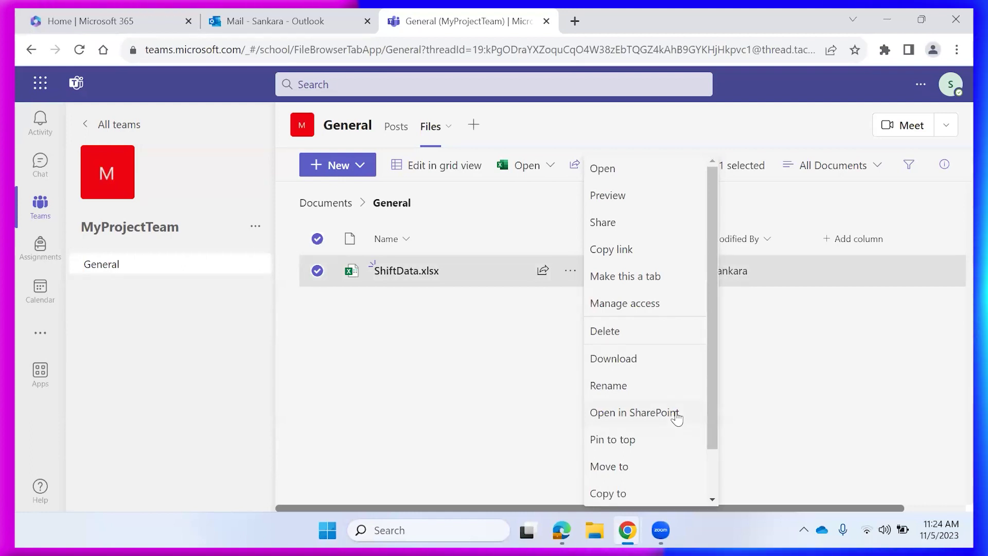
click(441, 389)
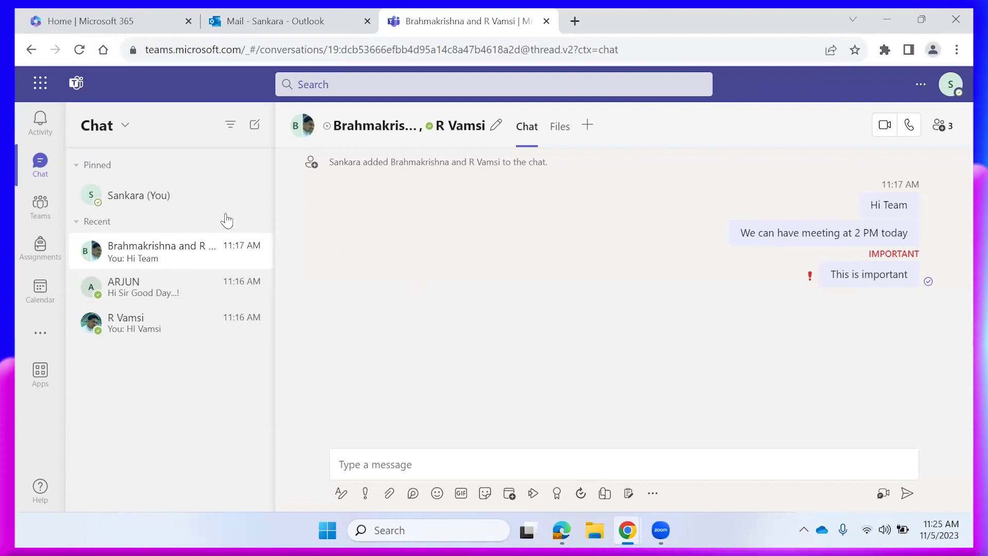
click(41, 206)
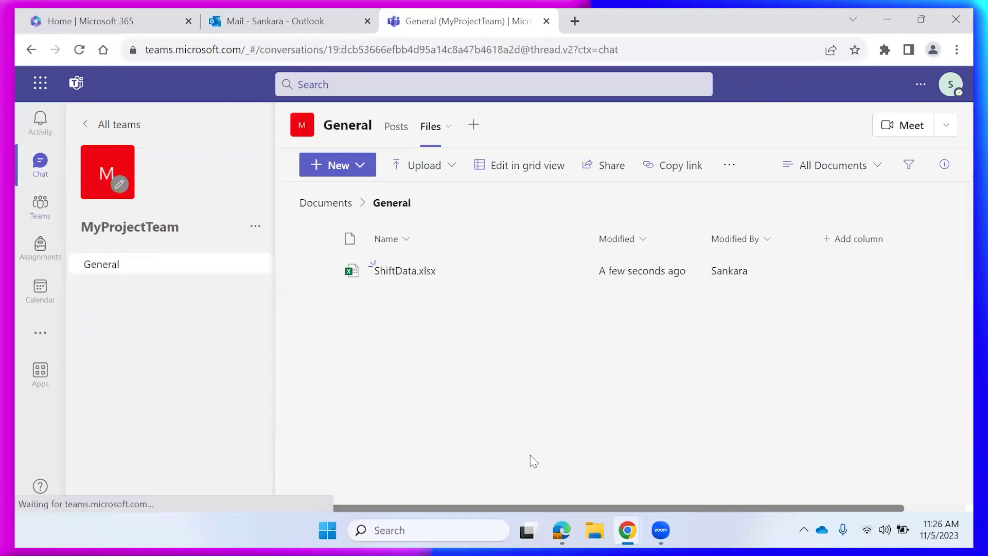
Bring the Presentation.pptx slideshow forward and advance it two slides to the Demo slide.
mouse_move(627, 530)
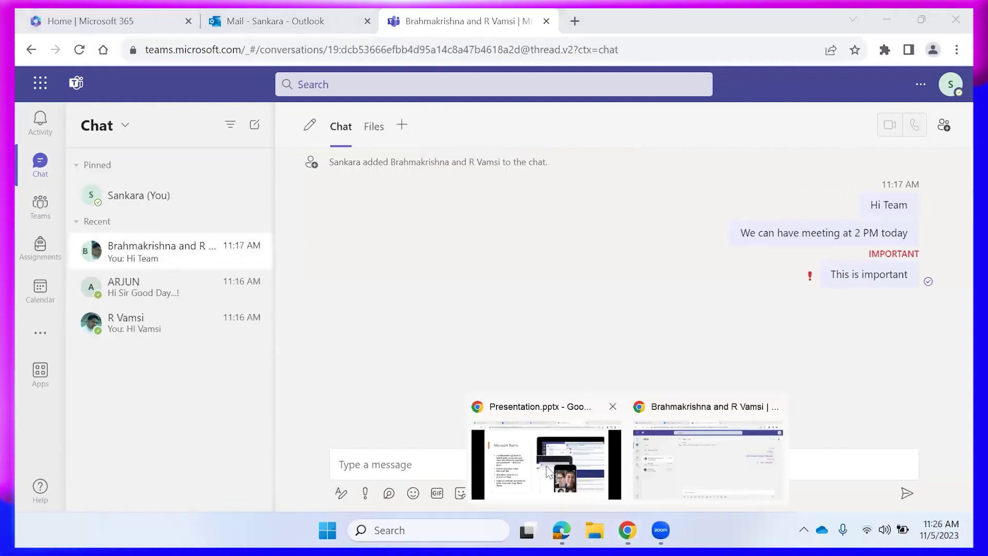
click(548, 470)
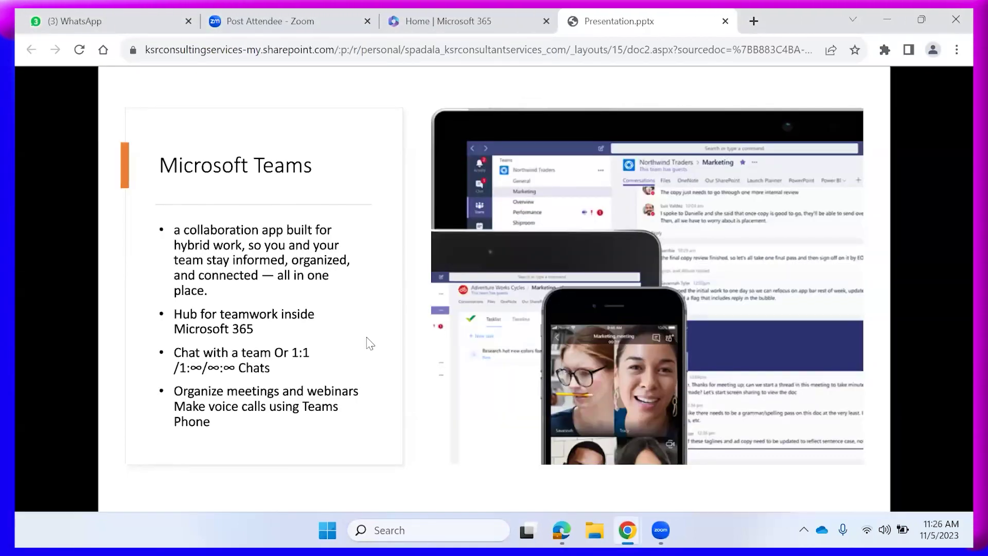
click(368, 343)
click(366, 342)
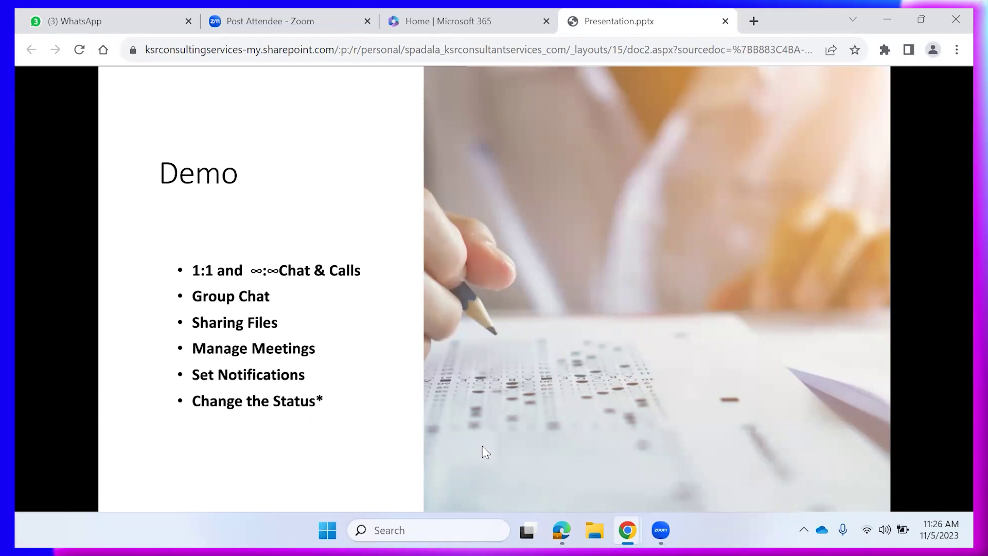
Switch back to the Teams group chat window.
mouse_move(576, 506)
click(627, 530)
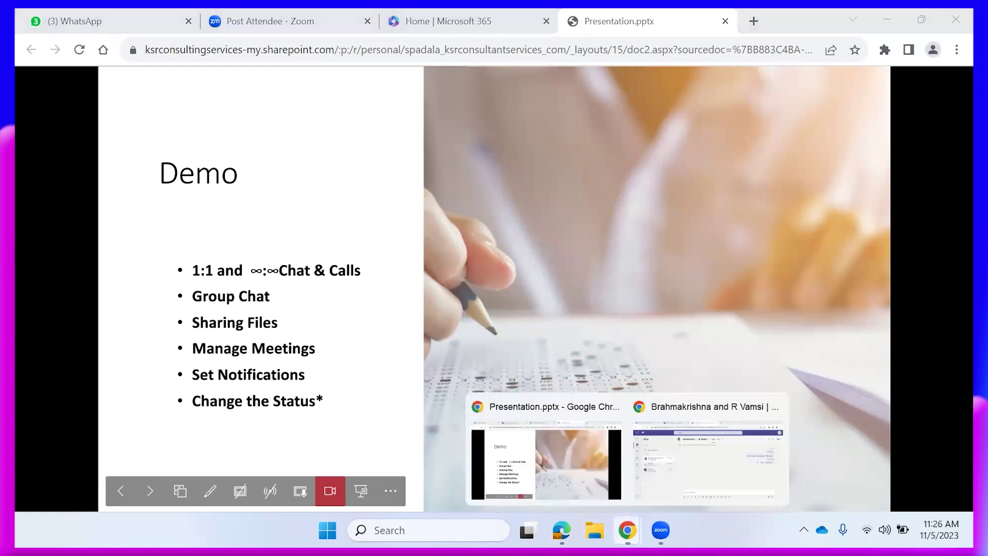
click(668, 468)
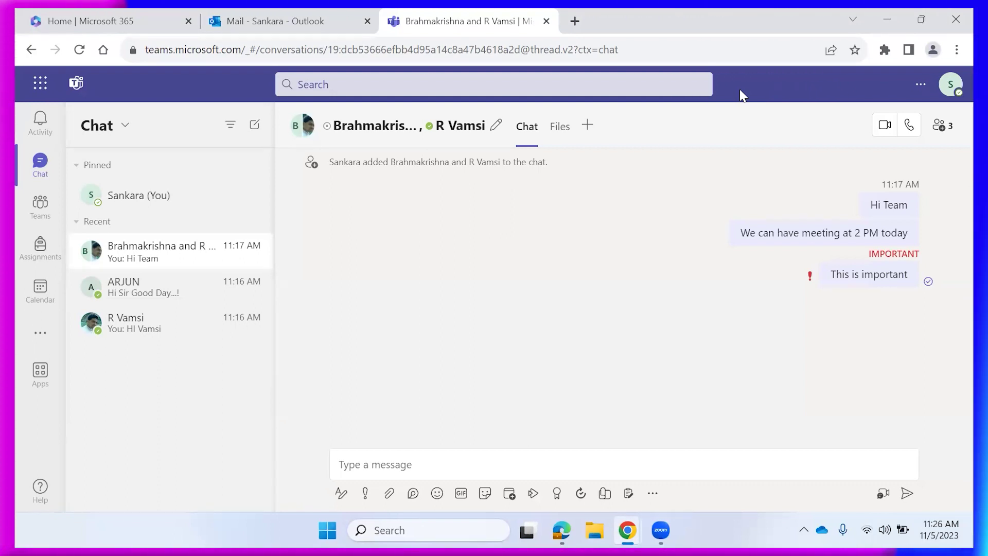
Set your presence status to Do not disturb.
click(952, 92)
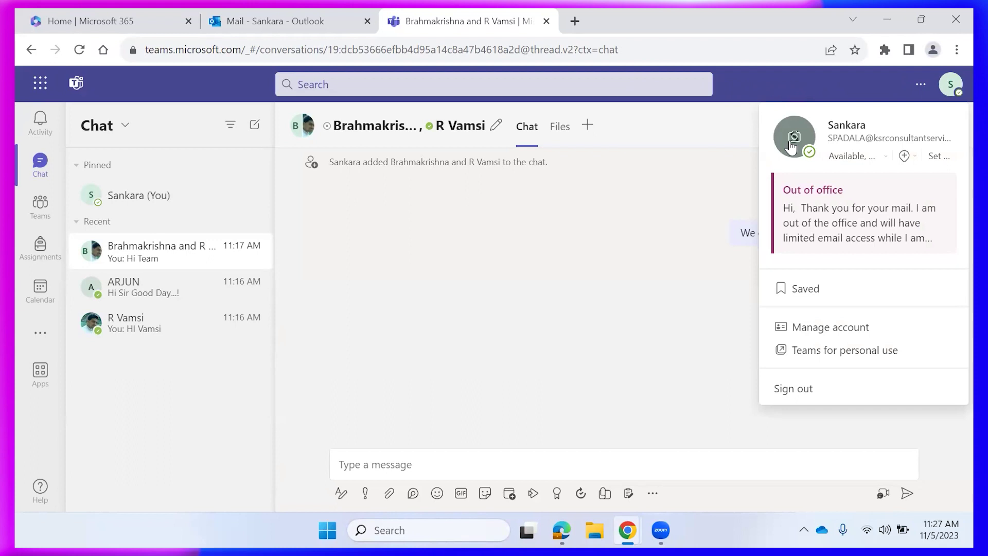
click(874, 164)
click(846, 238)
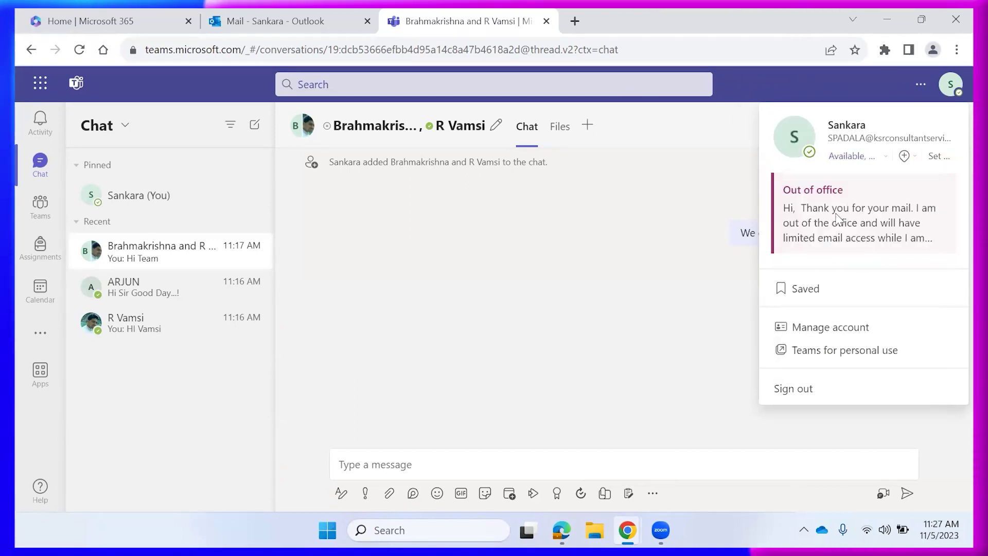
click(616, 276)
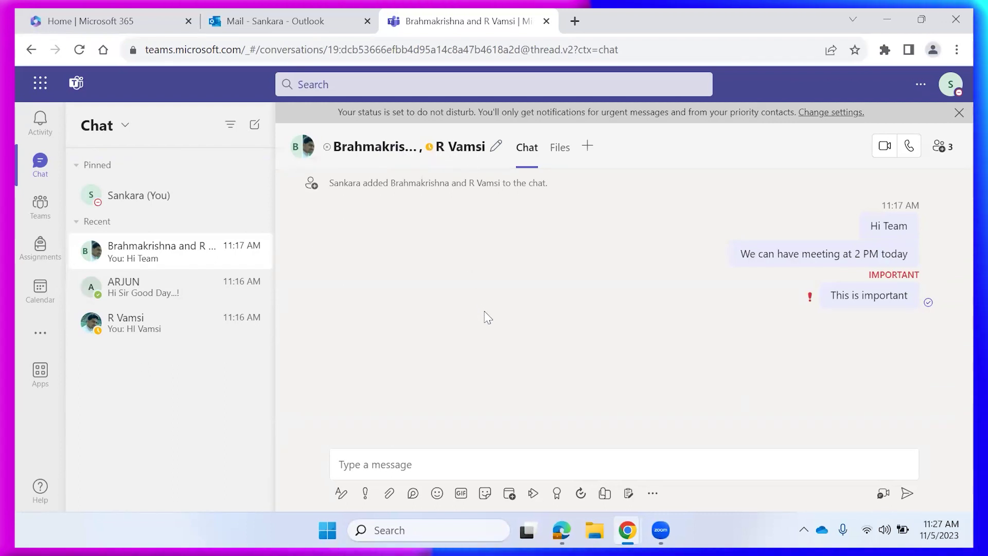
click(494, 469)
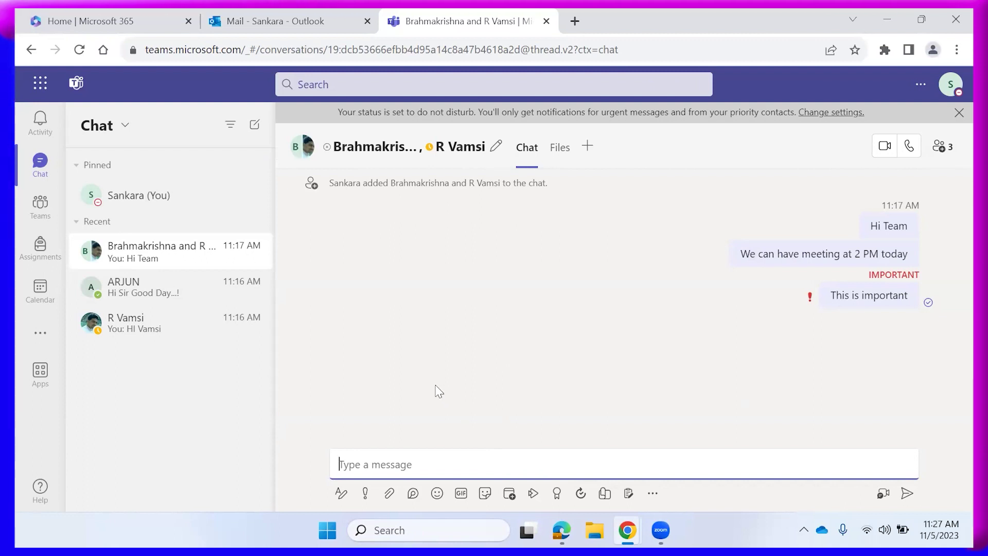
Switch your presence status back to Available.
click(950, 83)
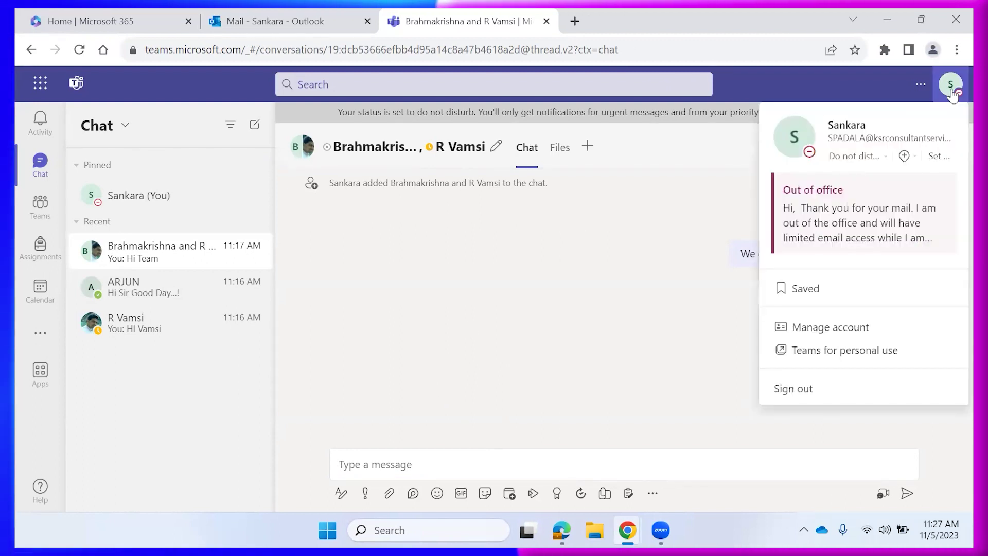
click(862, 157)
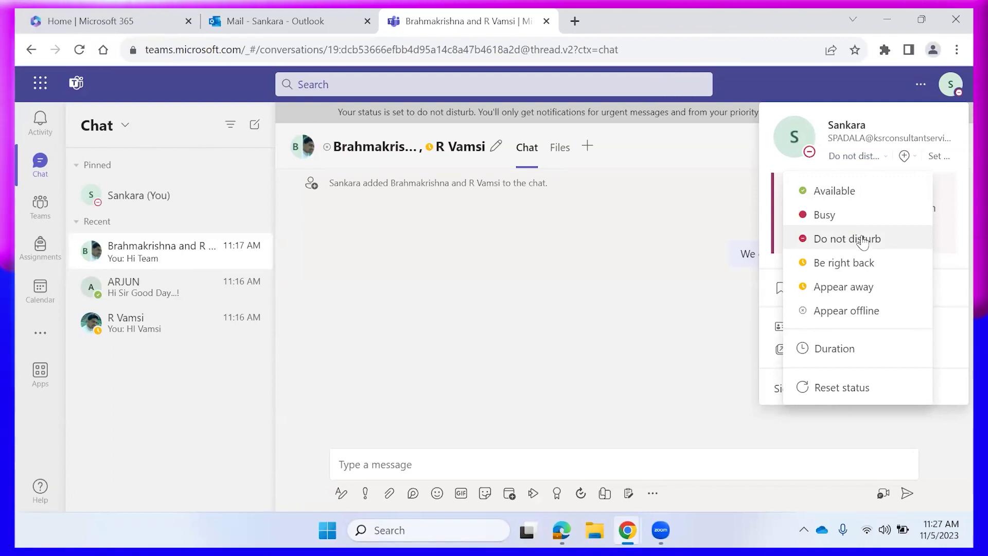
click(841, 193)
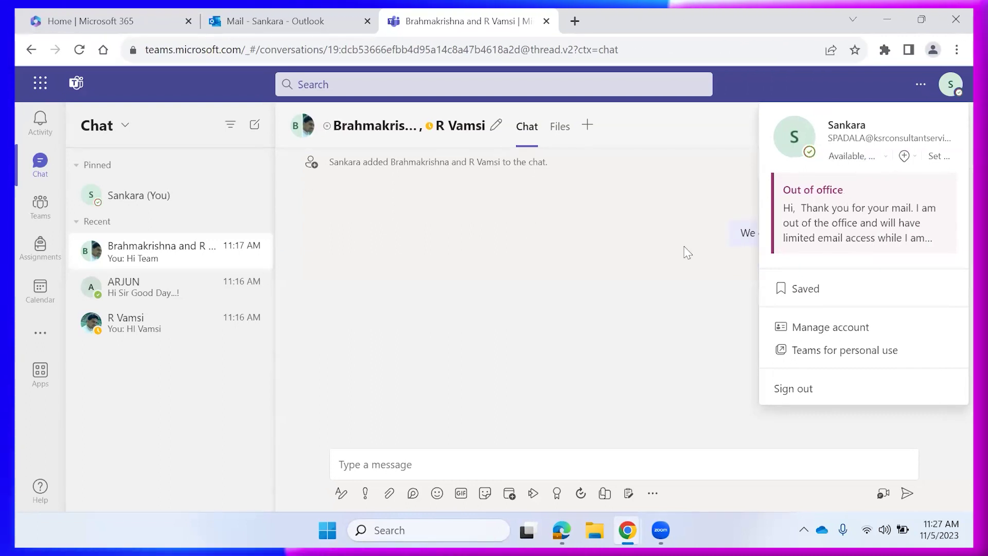
click(687, 252)
Set your presence status to Do not disturb again.
click(949, 86)
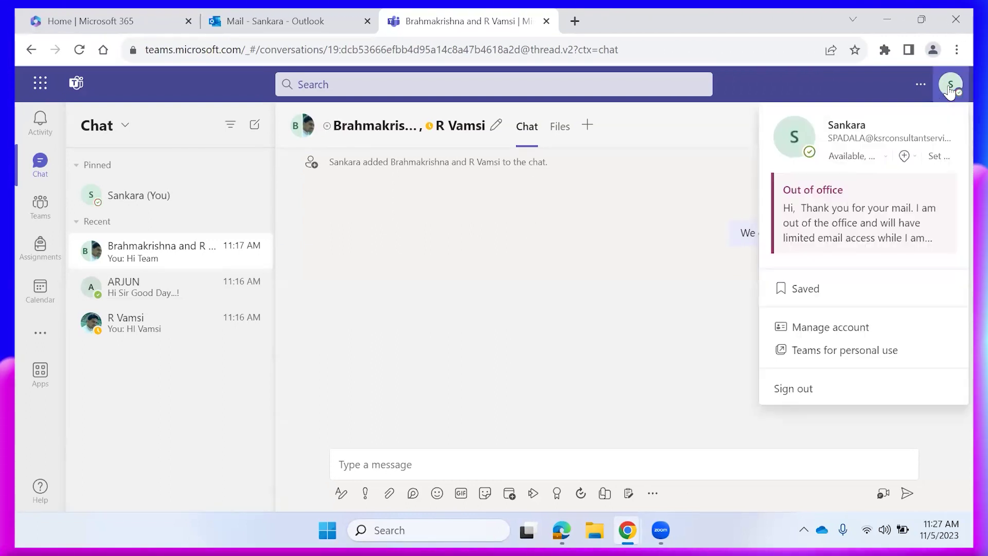
click(858, 157)
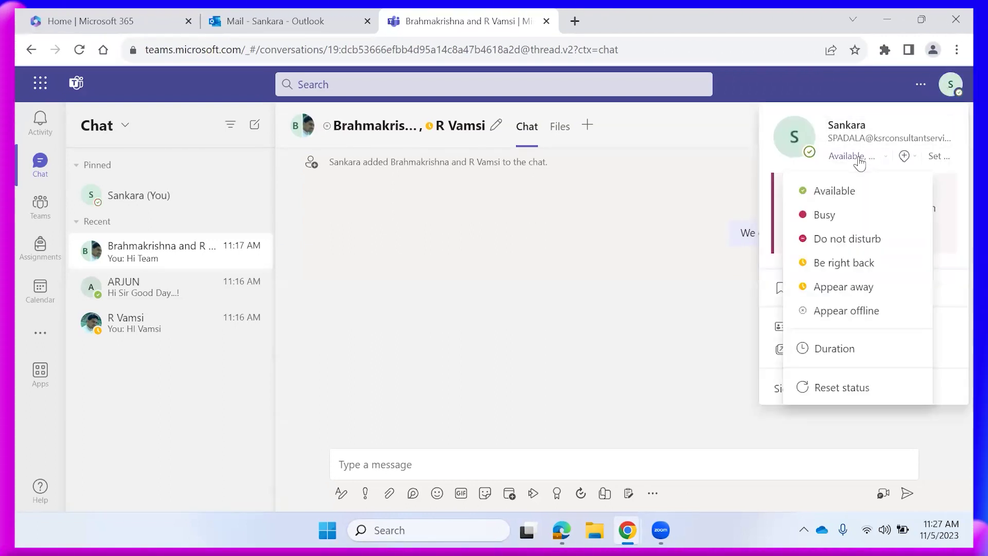
click(837, 239)
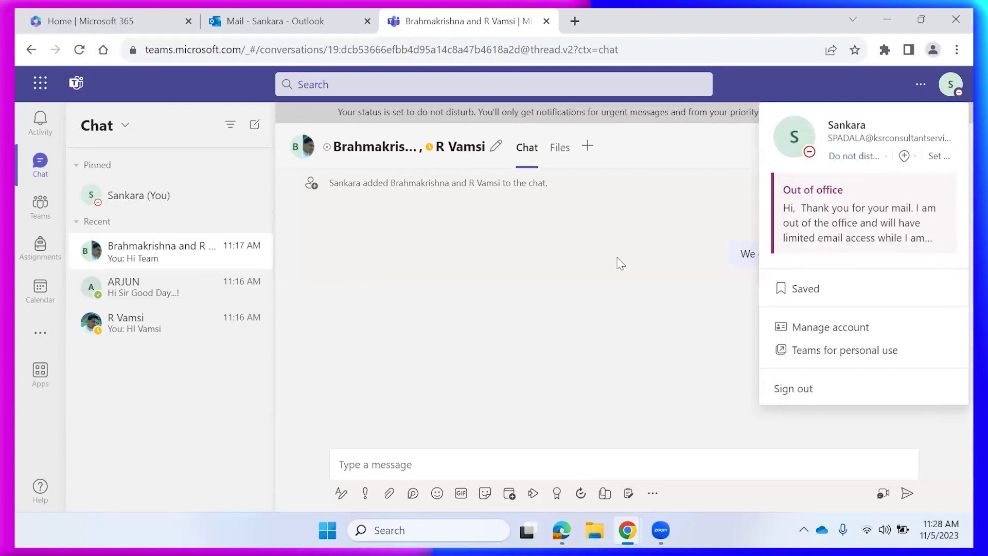
click(565, 282)
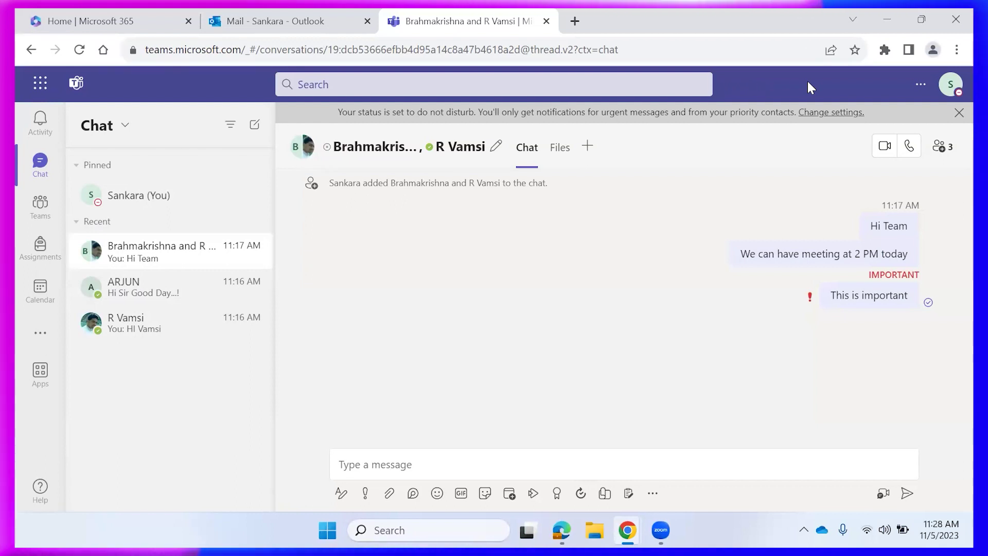
Open the presence status list, briefly view the Demo presentation, and return to Teams.
click(950, 87)
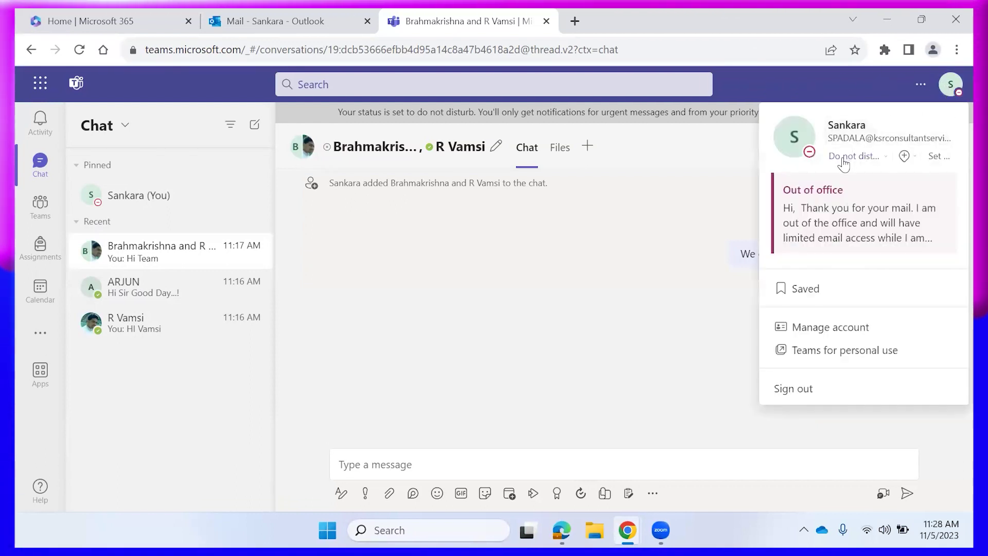
click(886, 157)
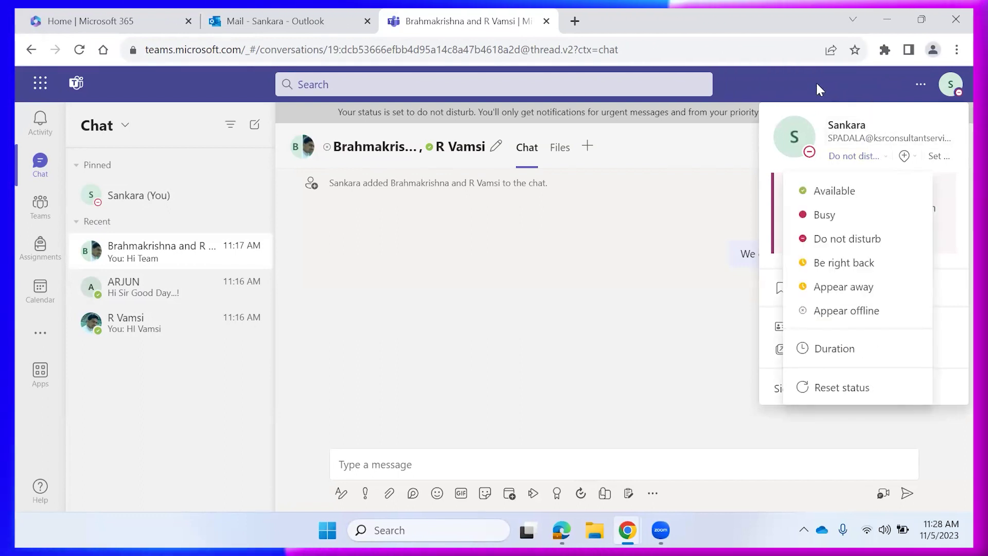
mouse_move(627, 529)
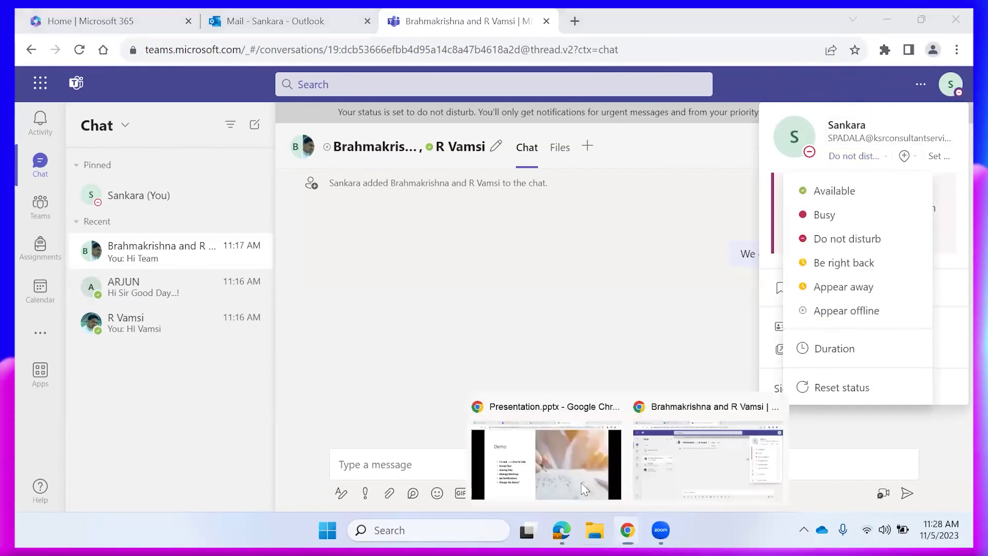
click(573, 470)
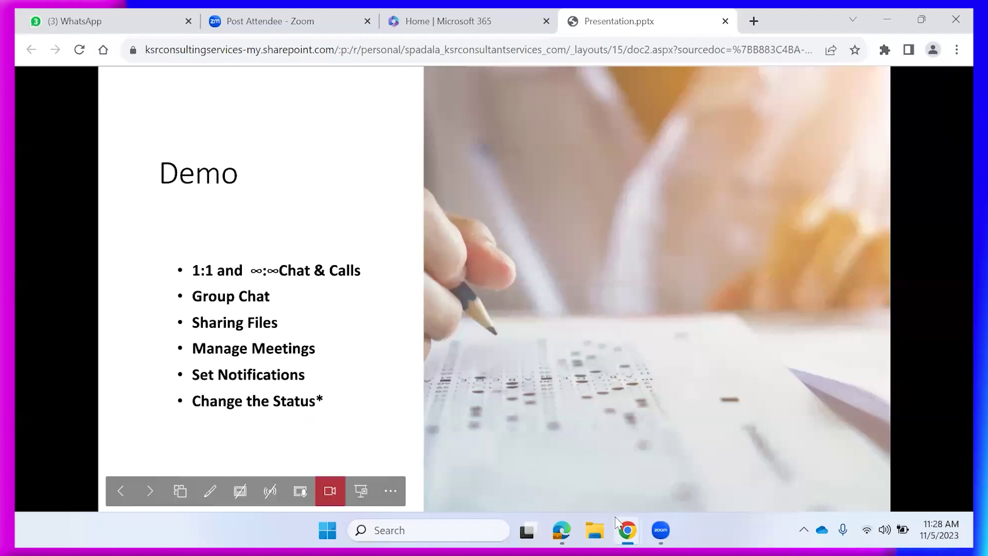
mouse_move(627, 530)
click(695, 462)
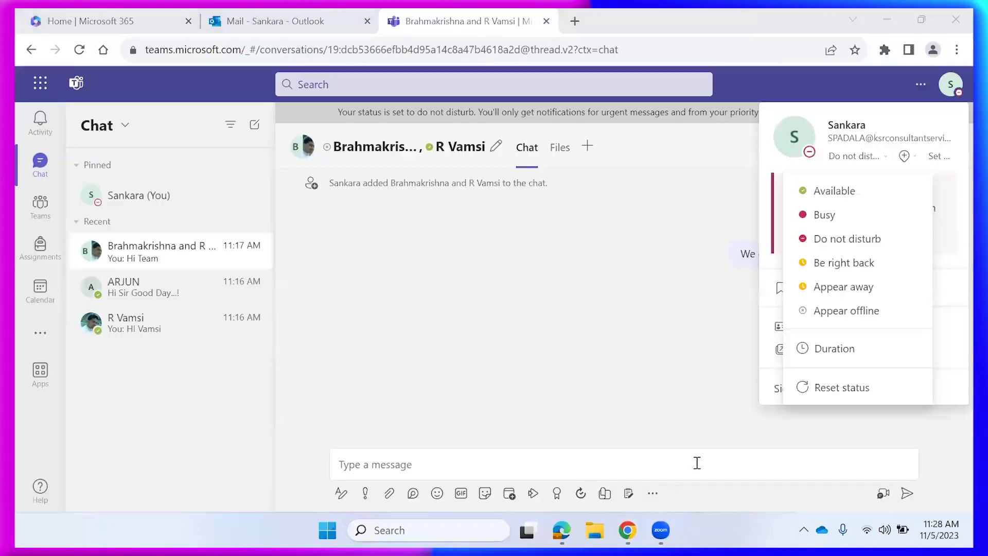
Change your presence status from Do not disturb to Available.
click(756, 84)
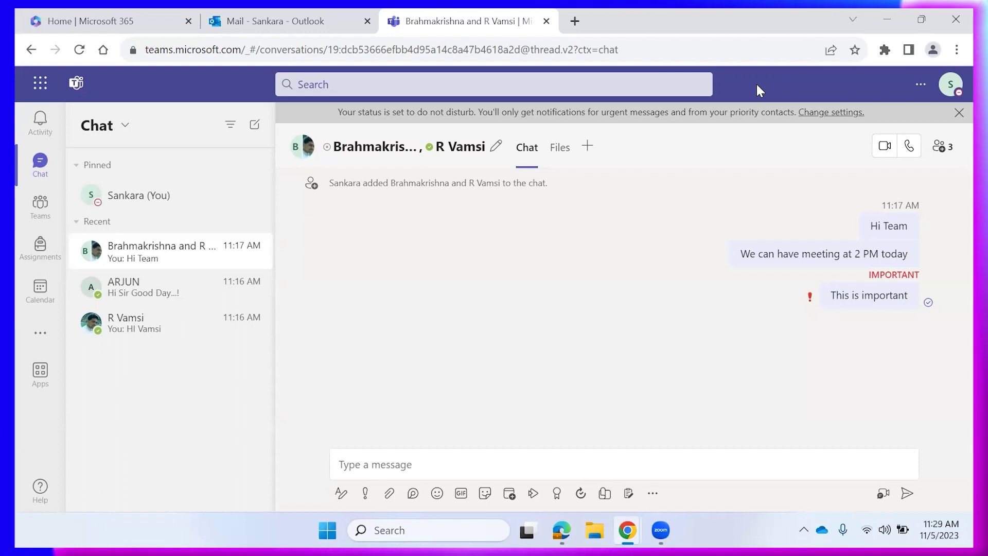
click(948, 90)
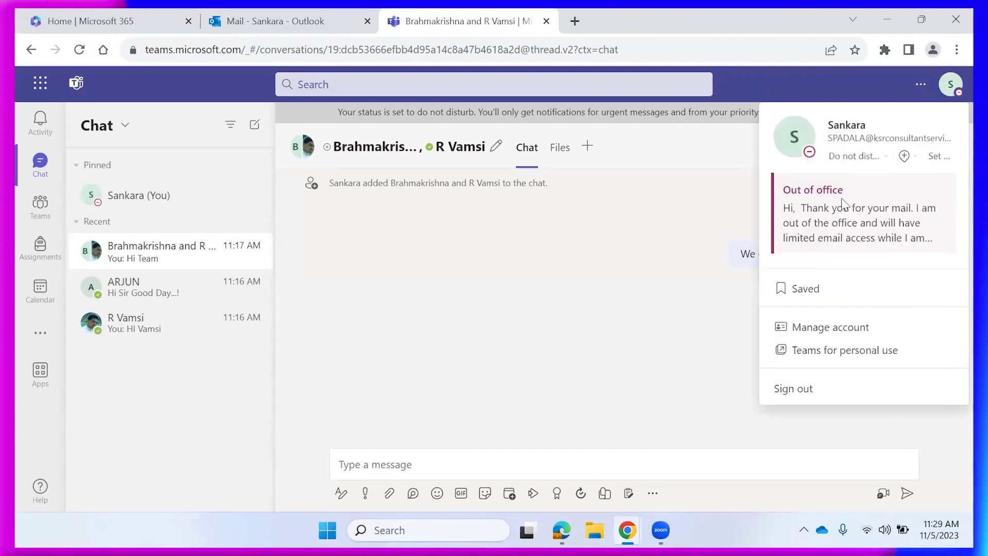
click(673, 284)
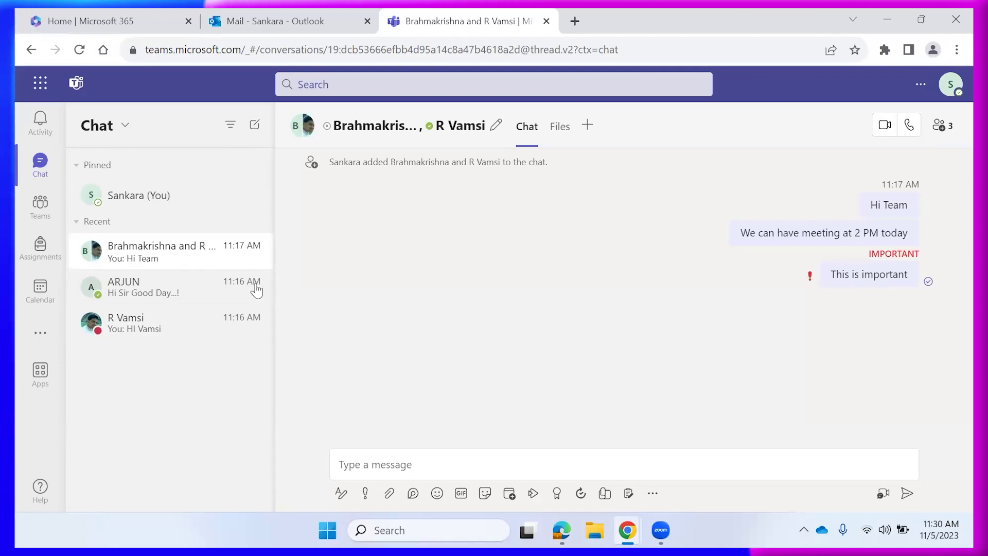
Turn on Notify when available for the one-on-one chat contact, then bring up the Demo presentation.
click(184, 292)
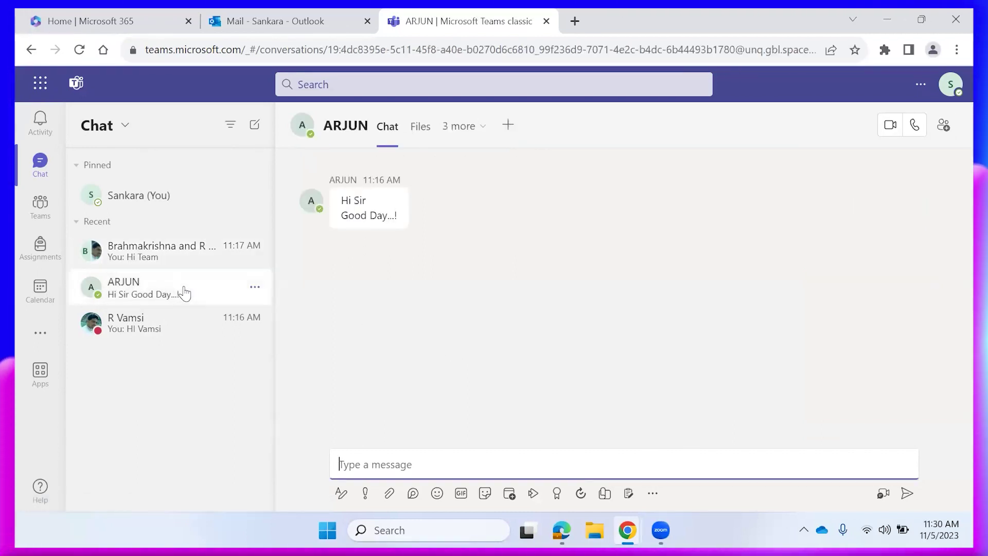
right_click(185, 292)
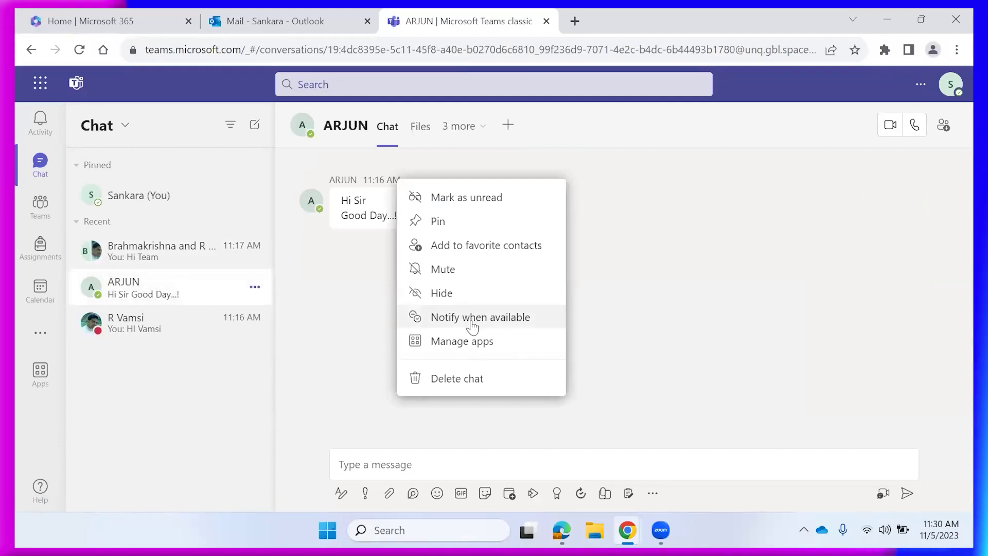
click(537, 325)
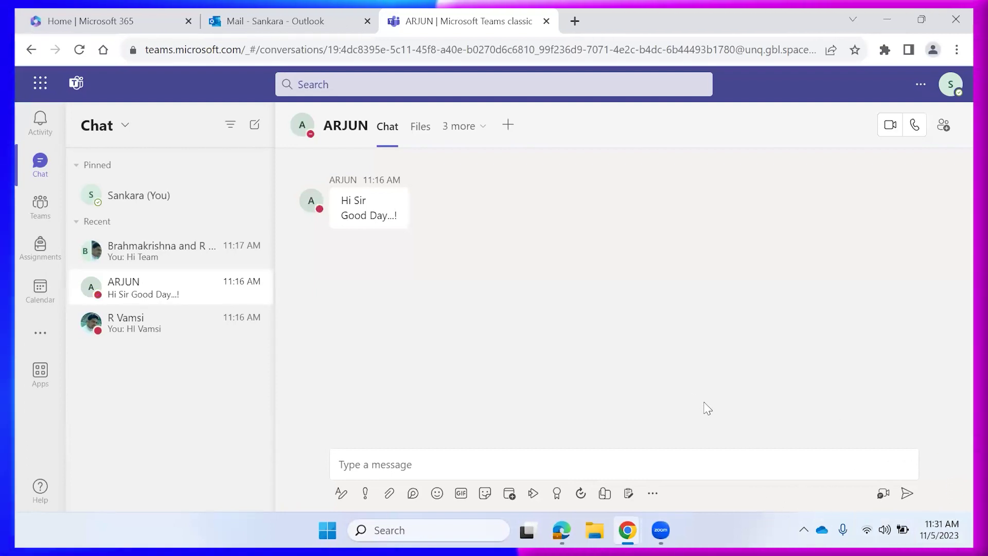
click(255, 286)
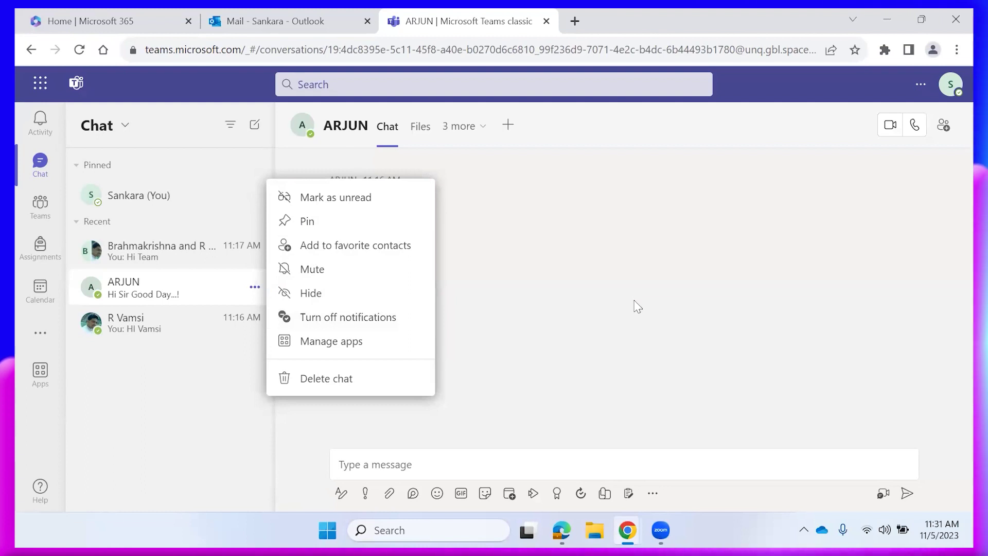
click(545, 463)
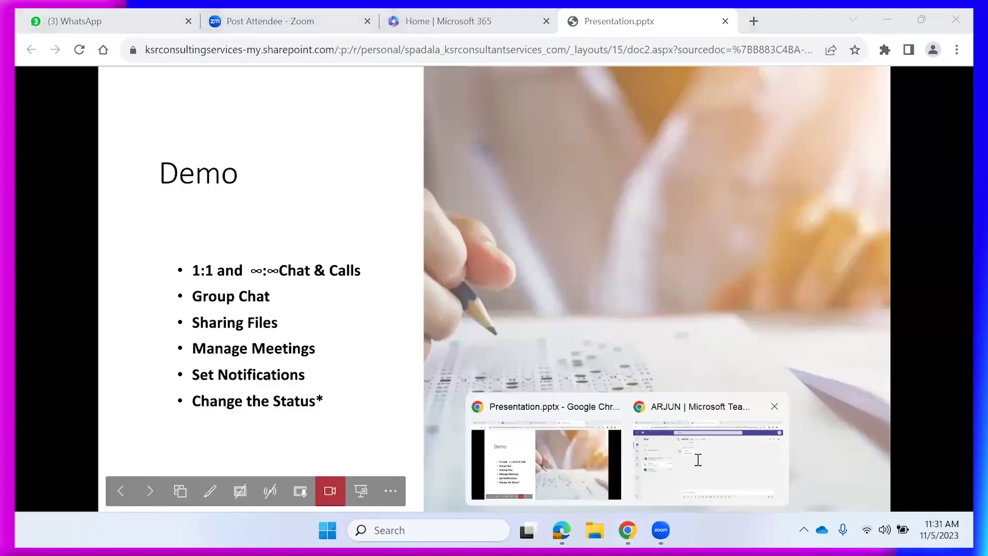
In the Teams Calendar, start a new meeting in the Wednesday 11/8/2023 10:00 AM slot.
click(698, 459)
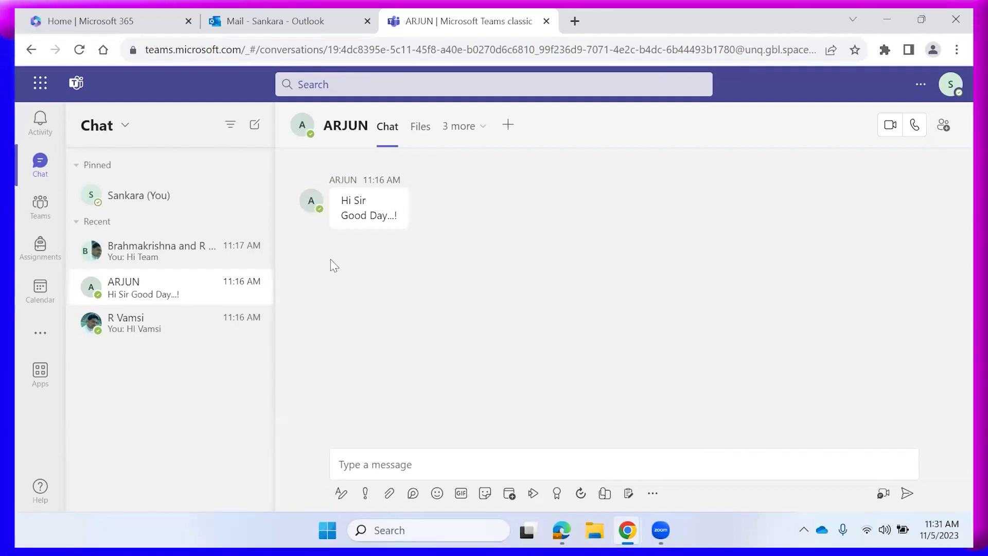
click(44, 297)
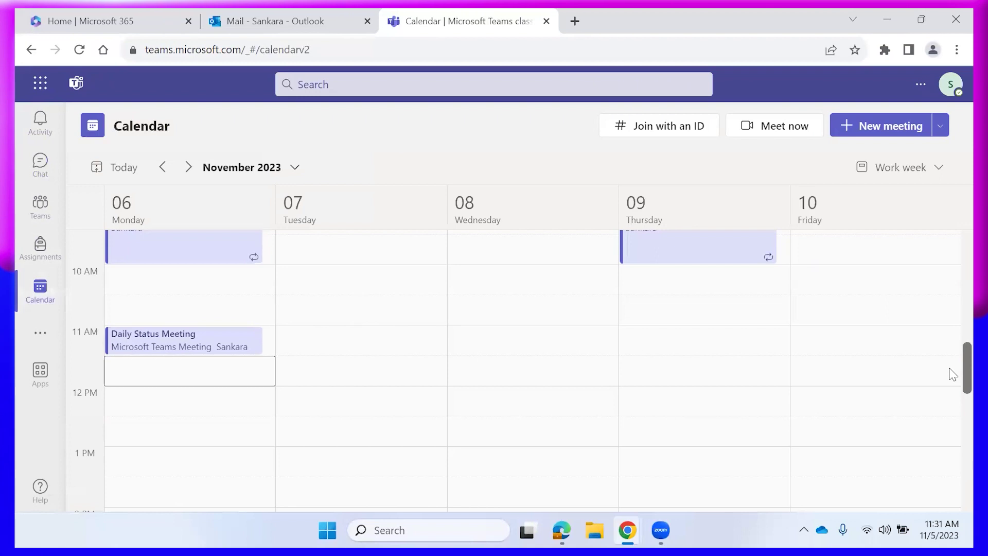
scroll(952, 374, up, 1)
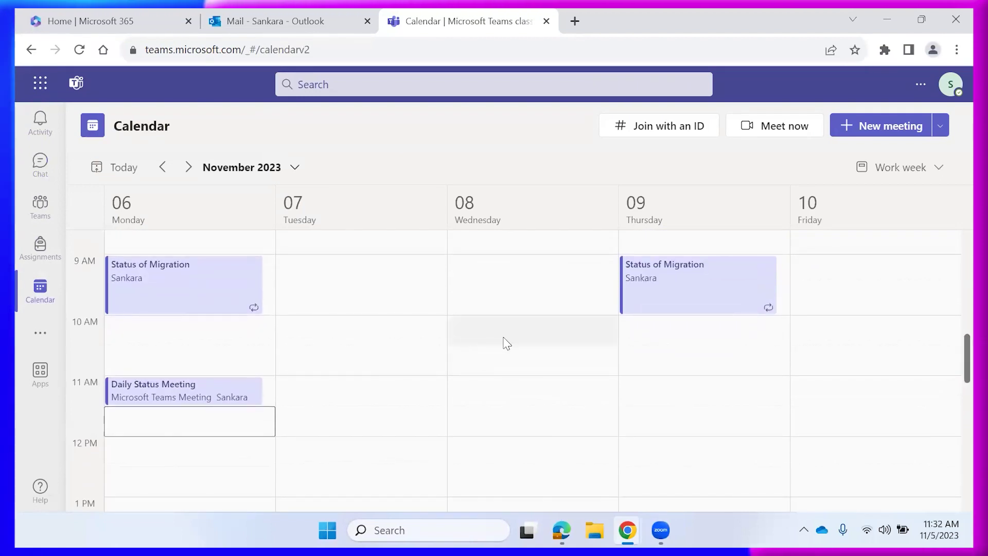
click(547, 337)
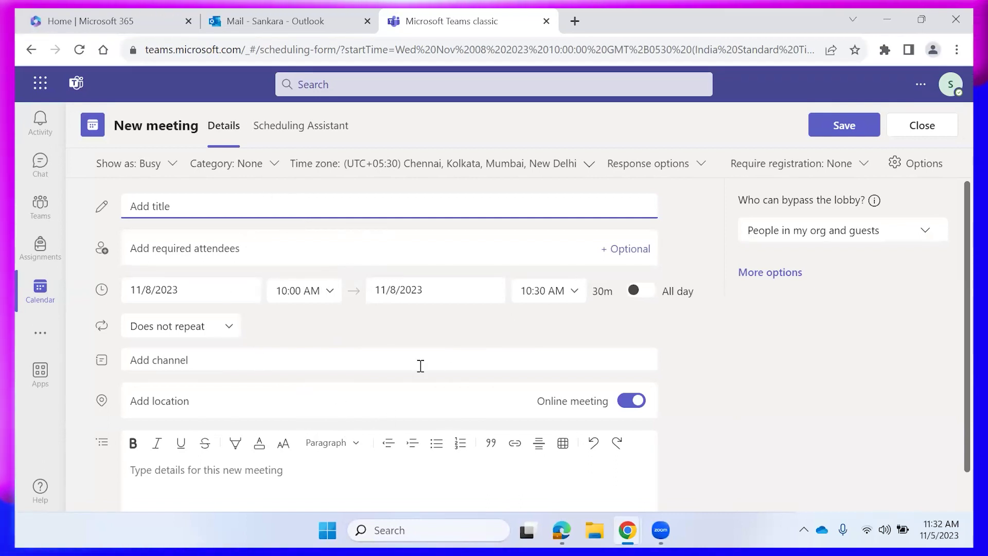
Check the recurrence options, keep Does not repeat, and discard the new meeting form.
click(380, 326)
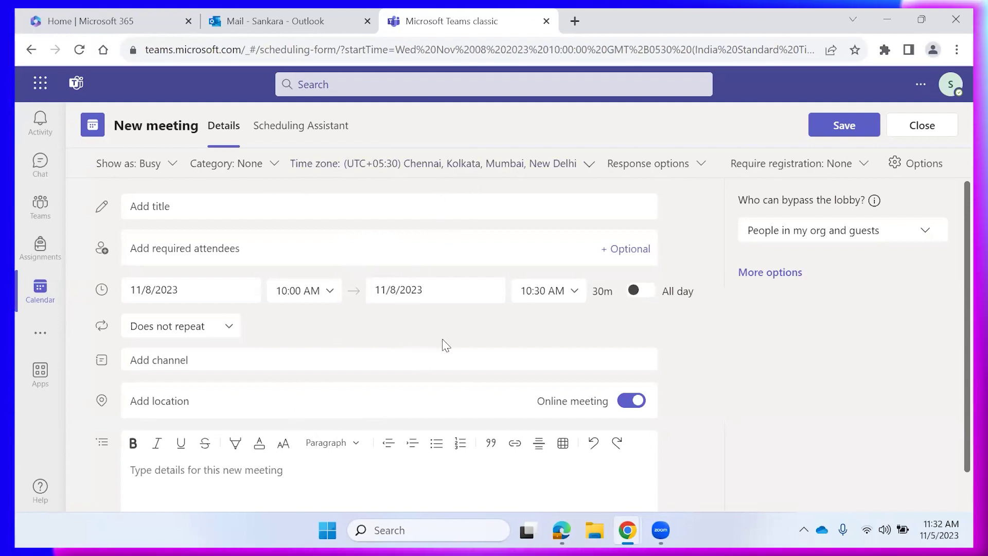
click(224, 331)
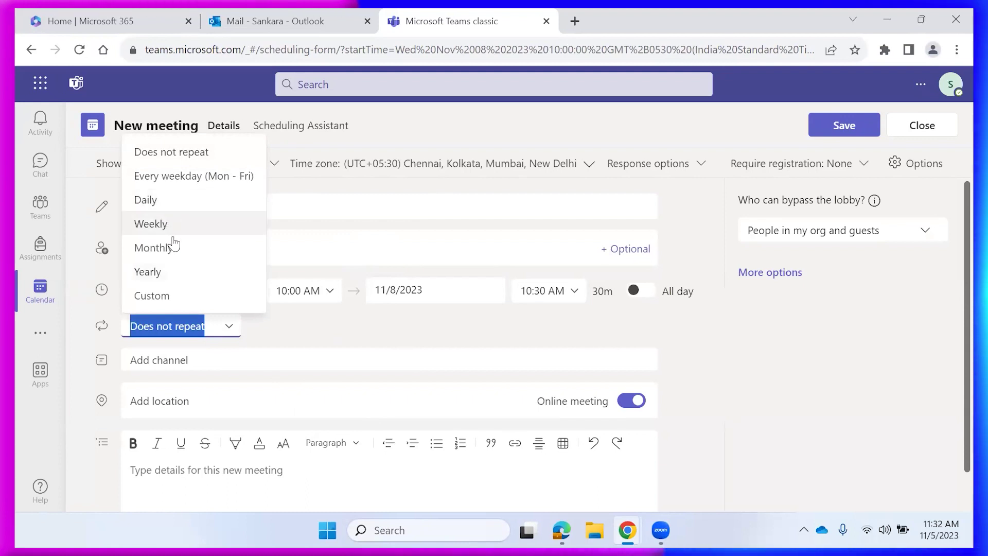
click(386, 328)
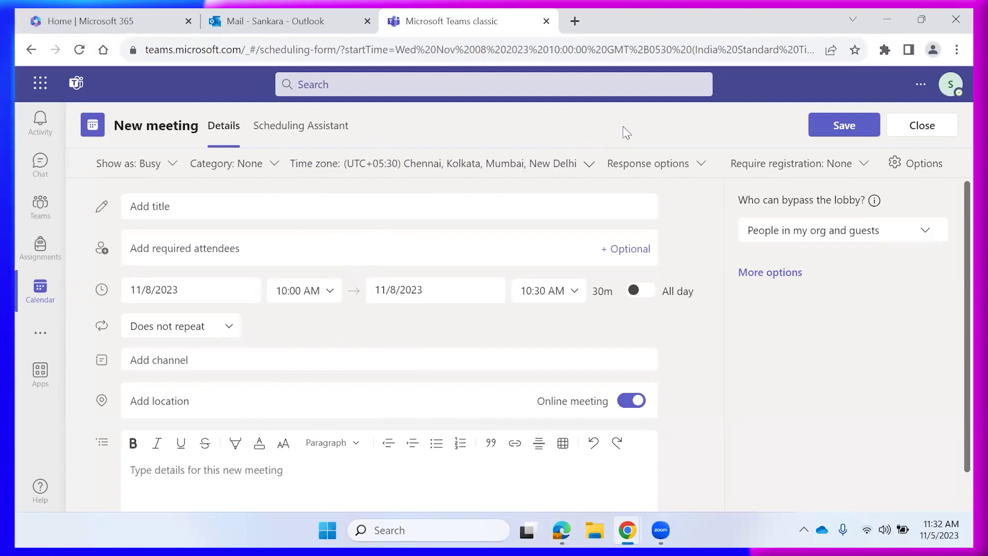
click(910, 125)
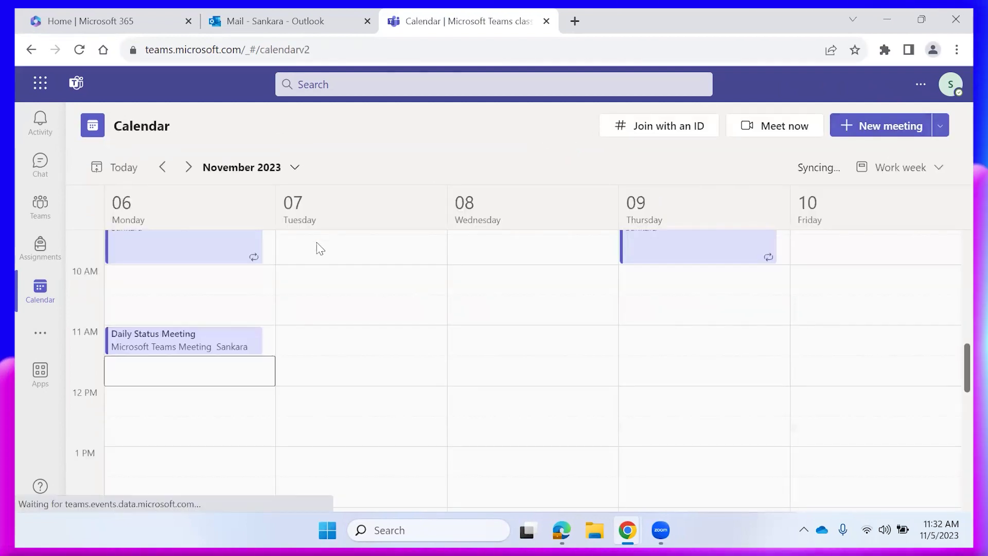
Preview the Daily Status Meeting details, then go to Chat and back to the Calendar.
click(228, 347)
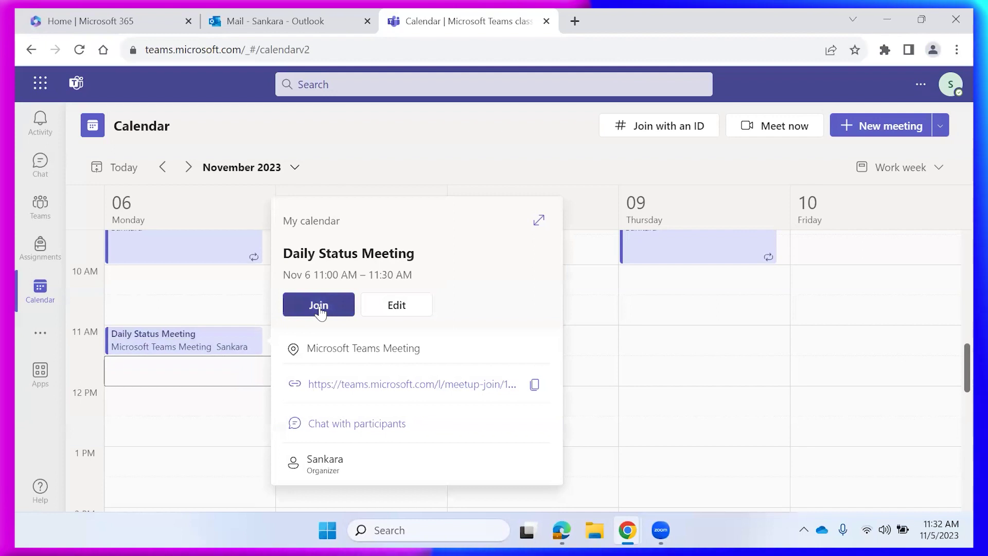
click(469, 141)
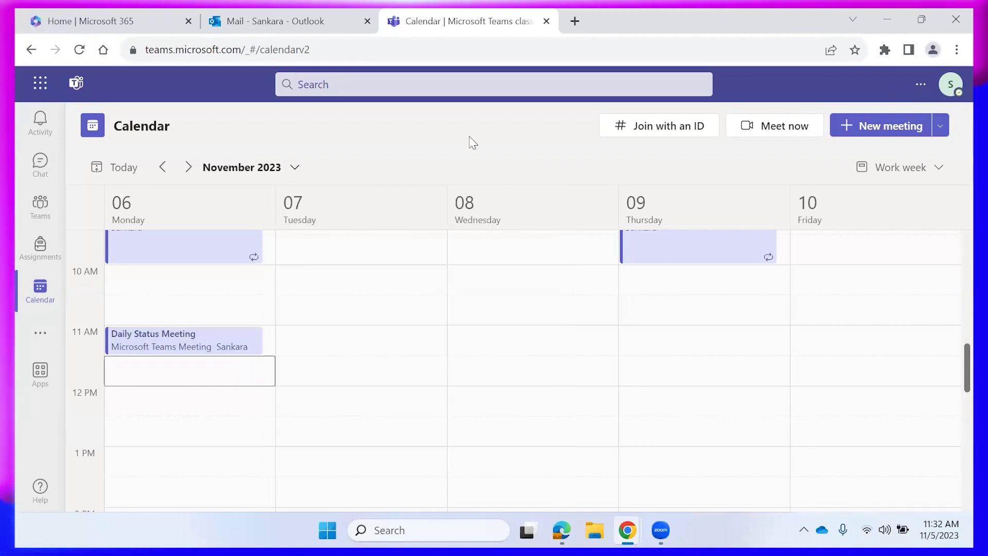
click(40, 163)
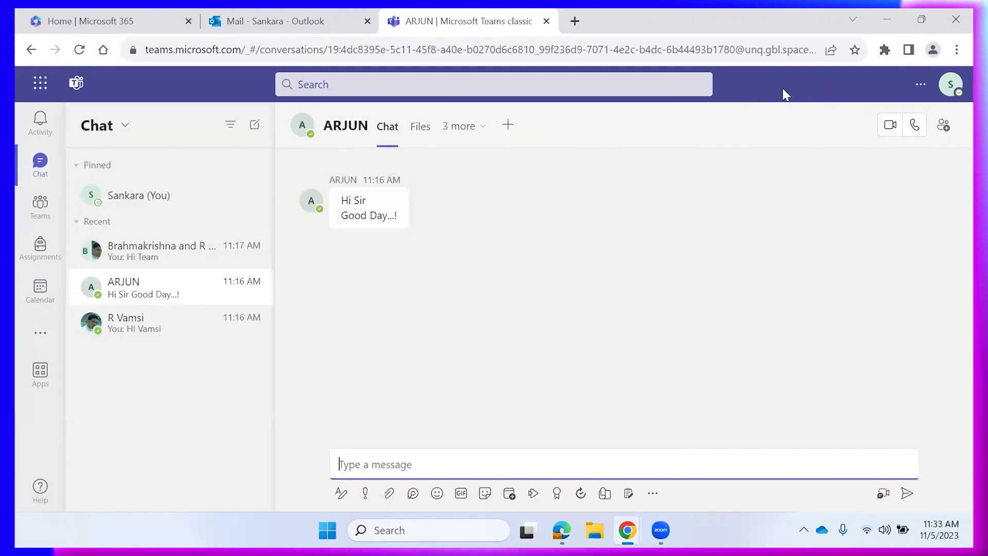
key(ctrl+shift+4)
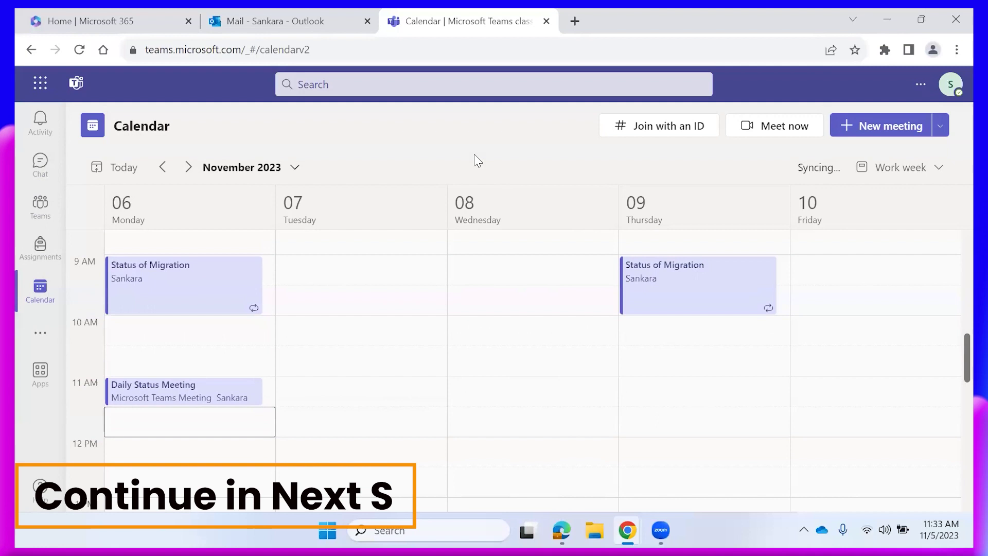